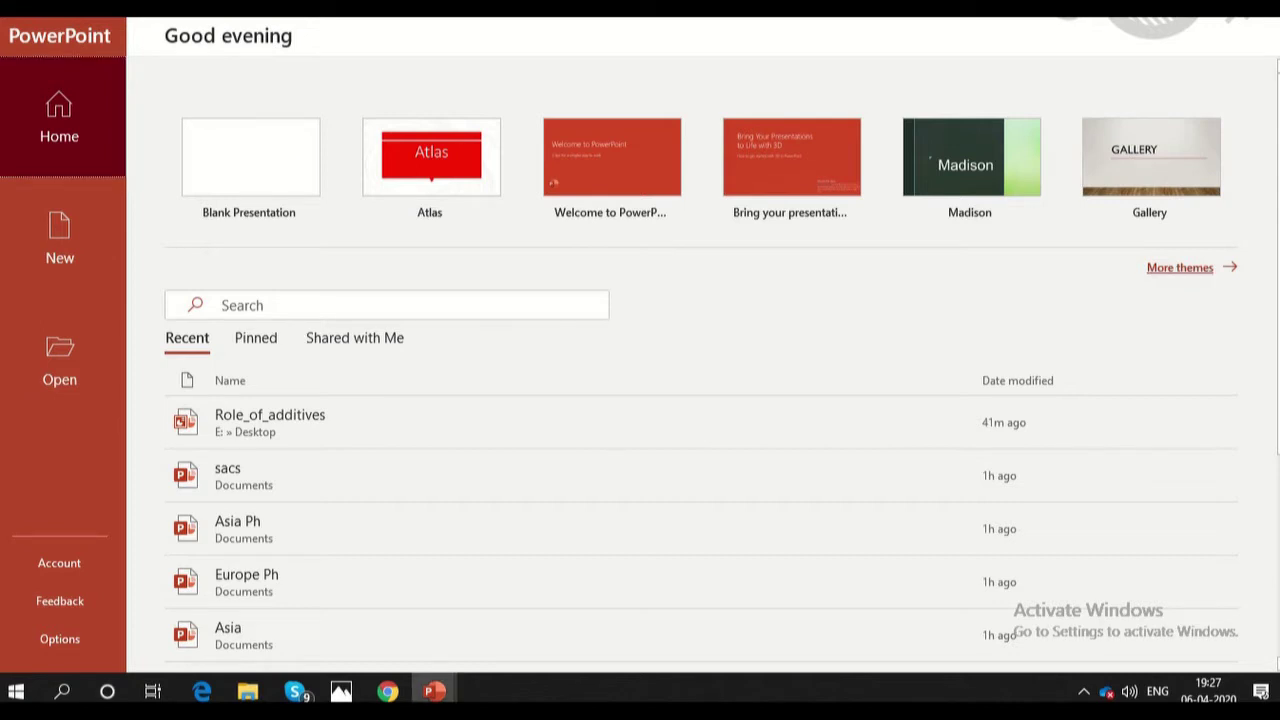
# Browse the full gallery of presentation themes for a new presentation
pyautogui.click(1180, 267)
pyautogui.scroll(-3, 700, 400)
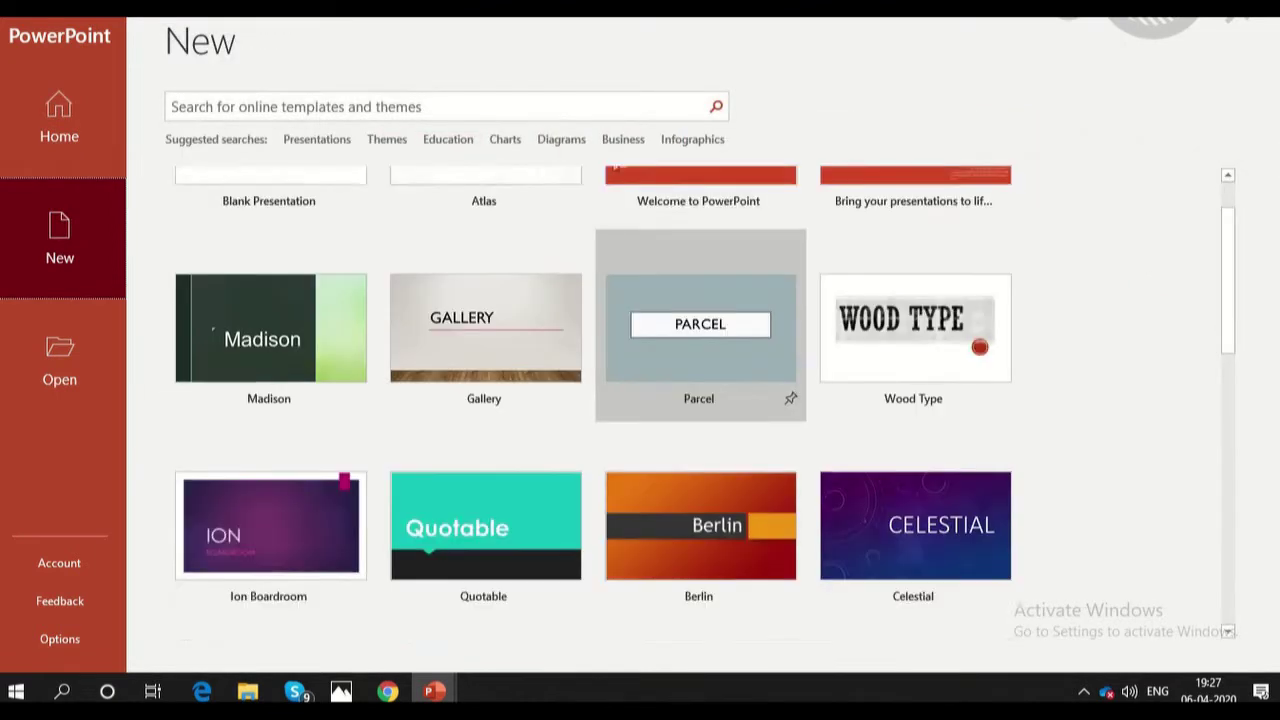
pyautogui.scroll(-1, 915, 360)
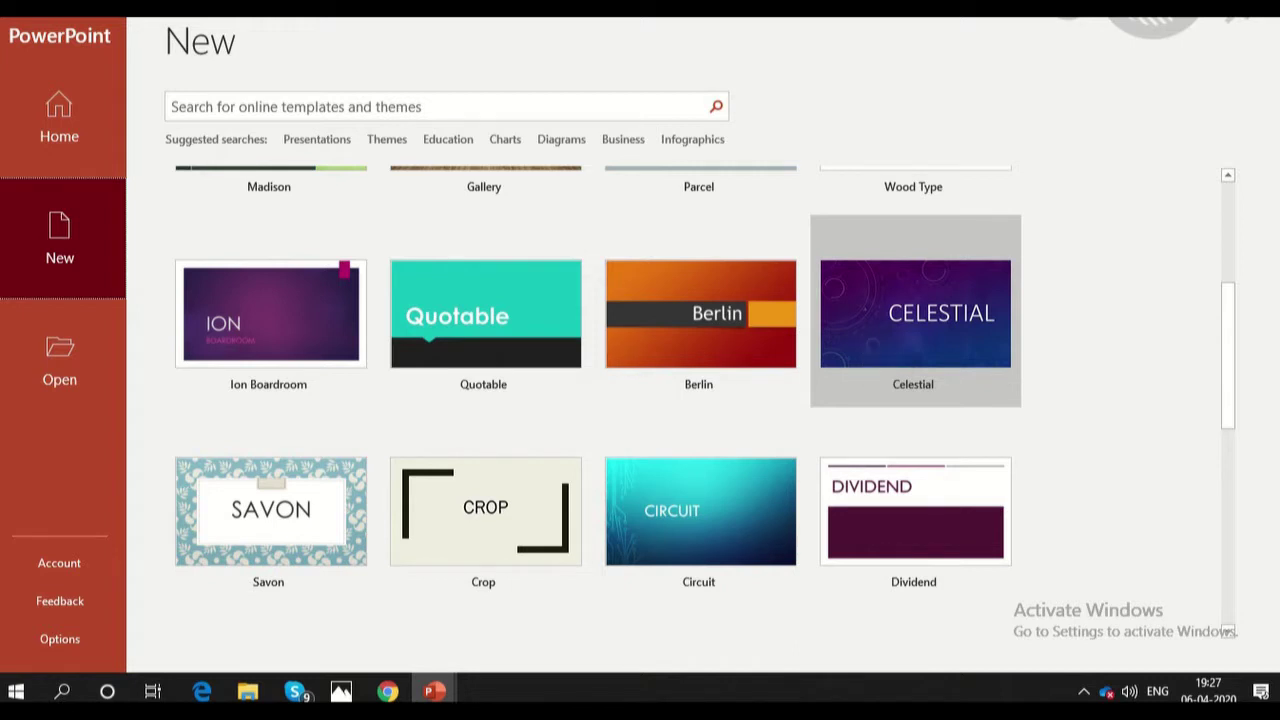
pyautogui.scroll(-1, 700, 420)
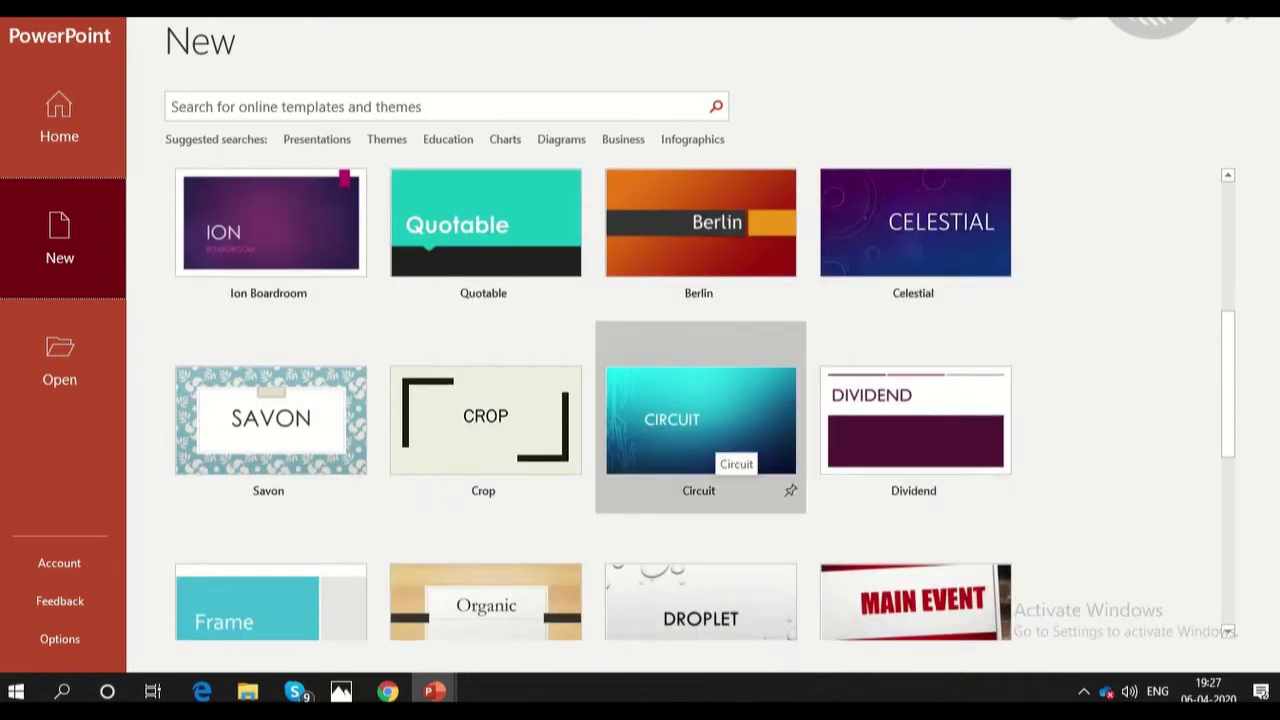
pyautogui.scroll(-2, 700, 450)
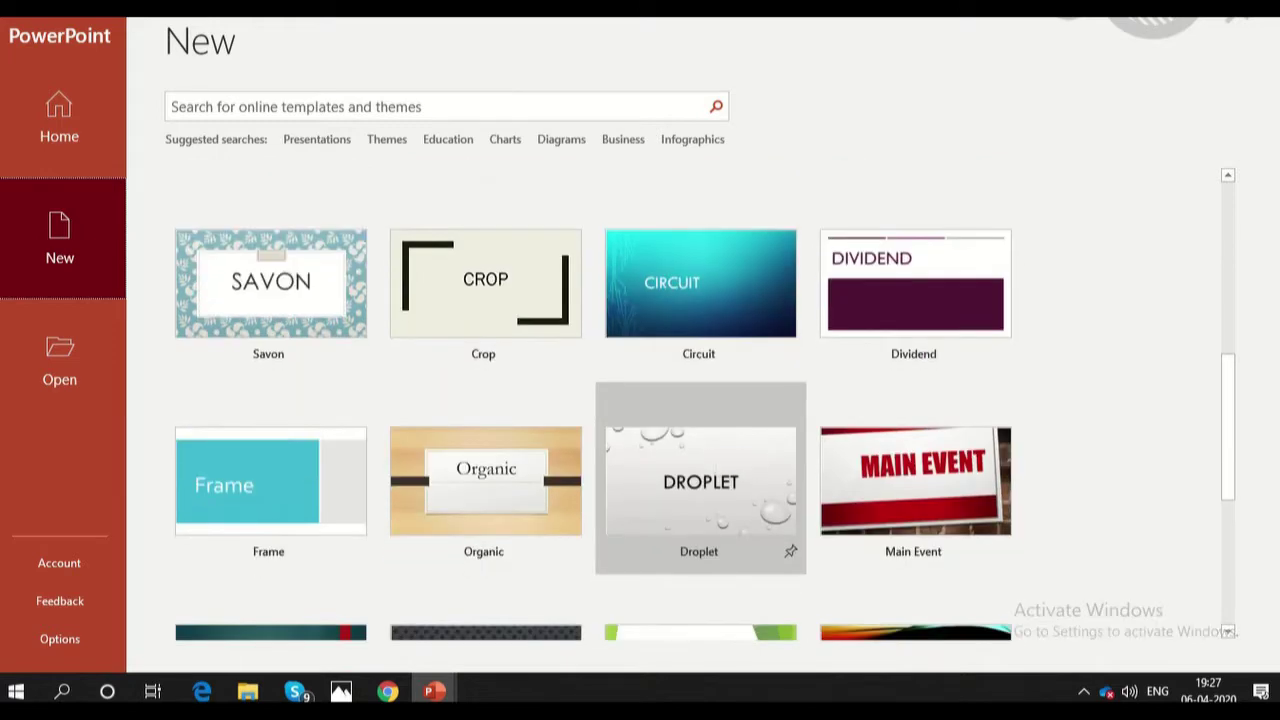
pyautogui.scroll(-2, 700, 450)
pyautogui.scroll(2, 700, 450)
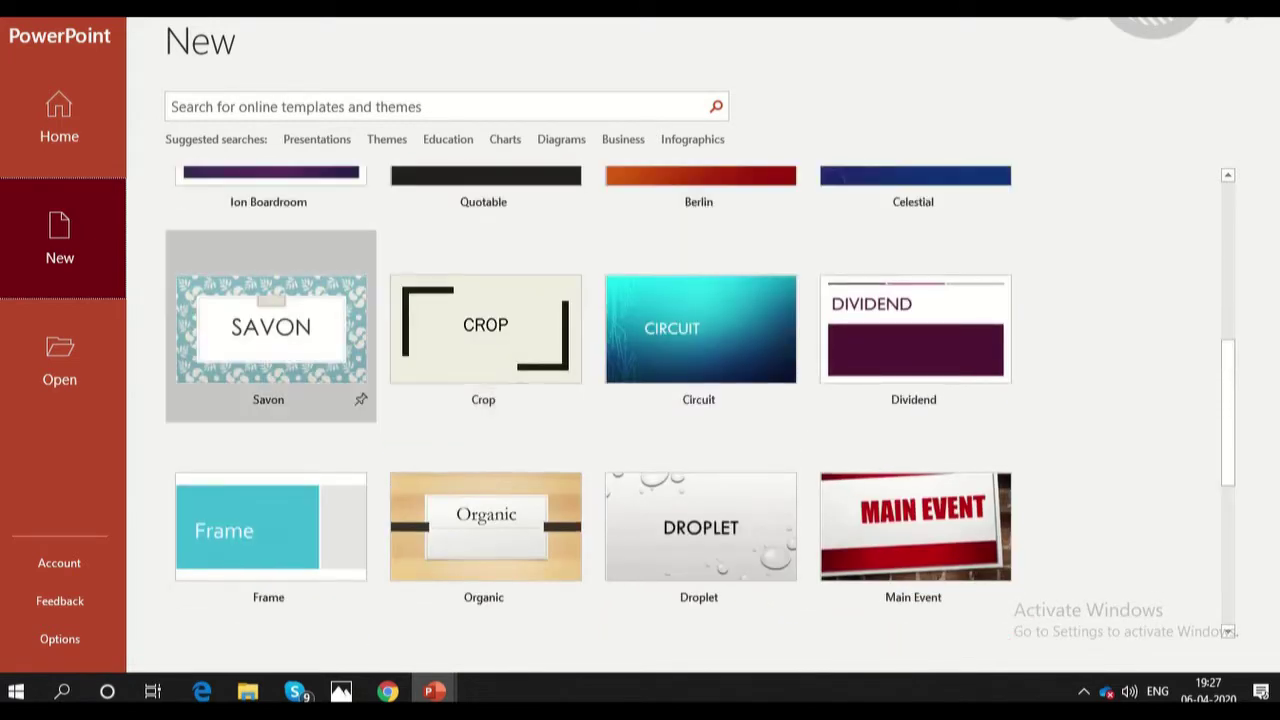
pyautogui.scroll(2, 700, 330)
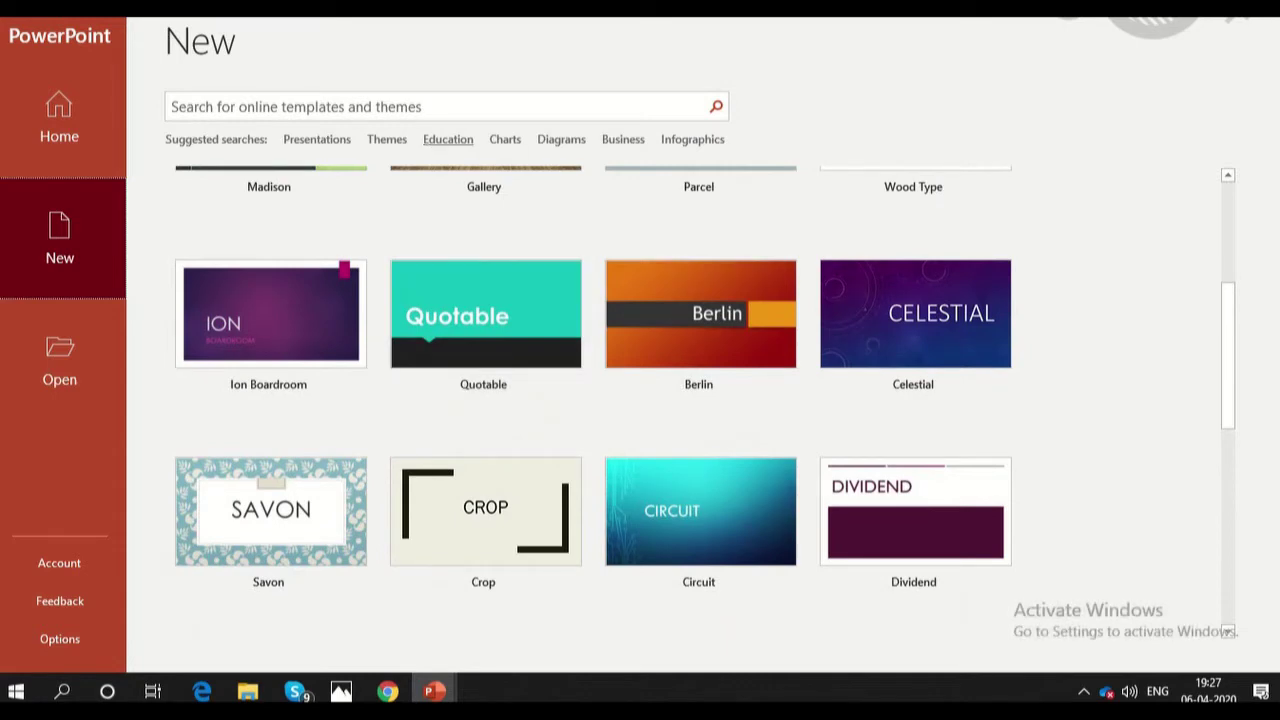
# Look through the presentation templates offered under the Education suggested search
pyautogui.click(447, 139)
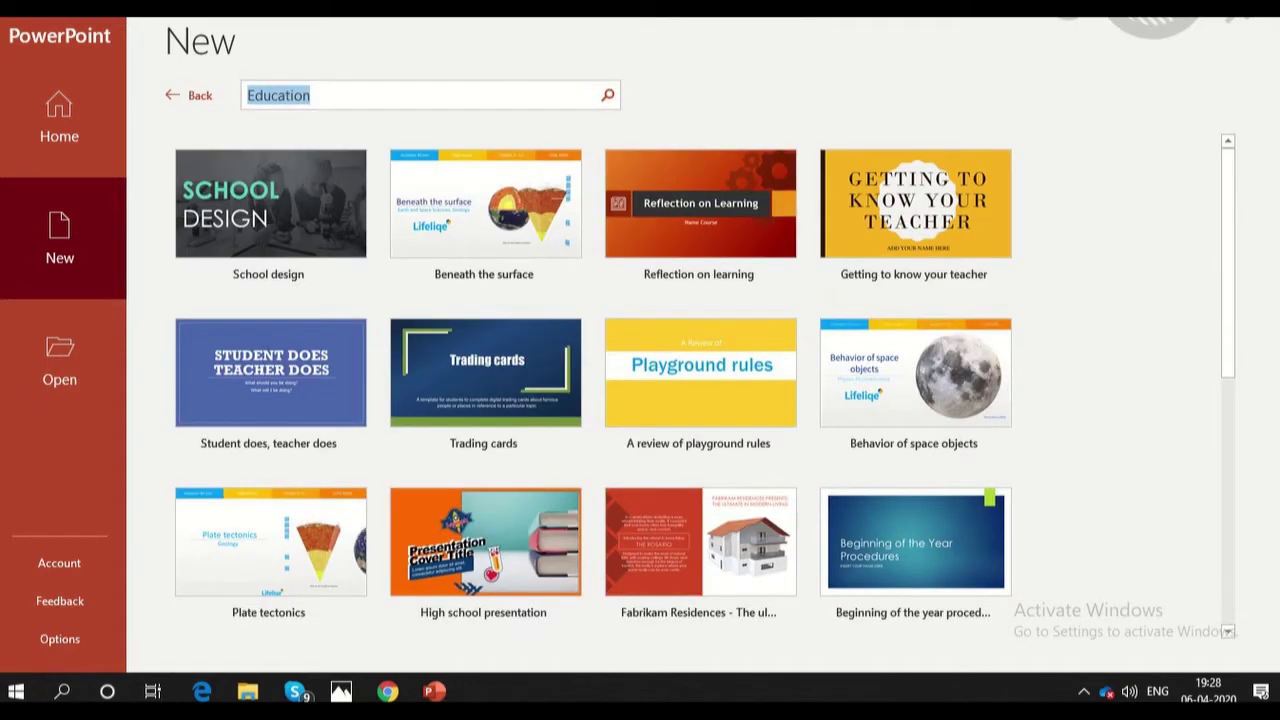
pyautogui.scroll(-1, 698, 388)
pyautogui.scroll(1, 698, 388)
pyautogui.scroll(-1, 593, 390)
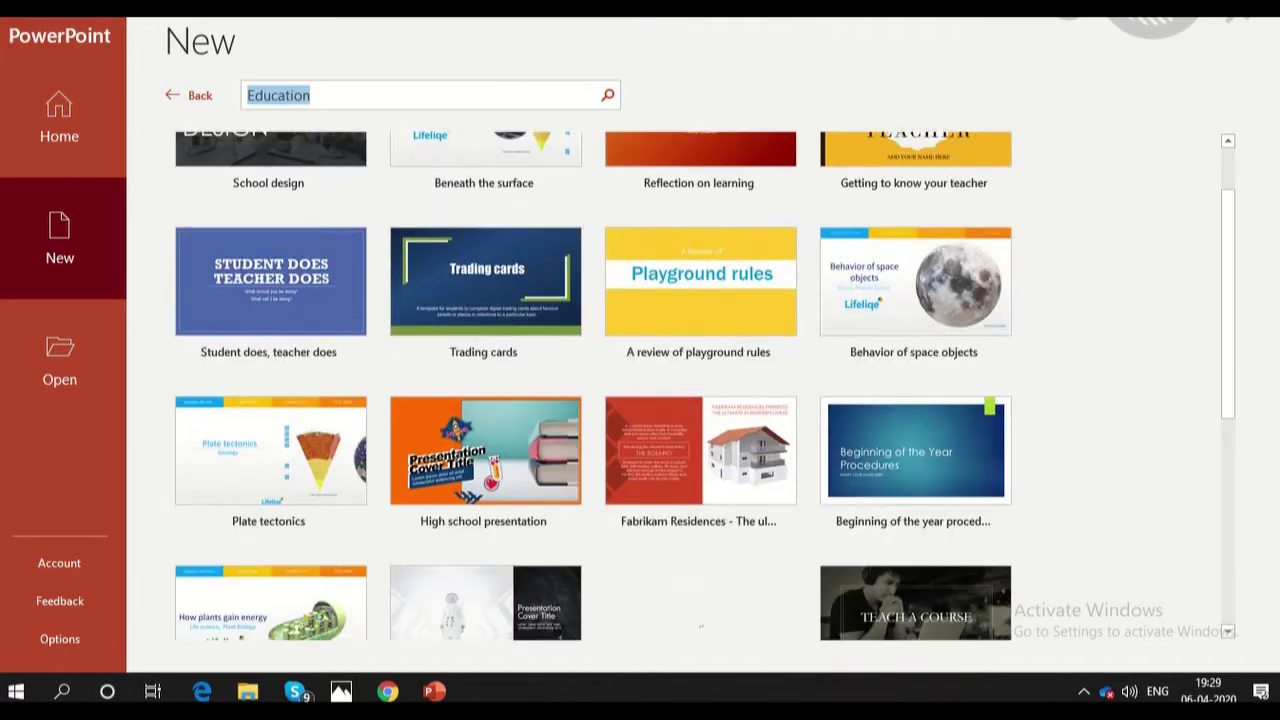
pyautogui.scroll(1, 593, 390)
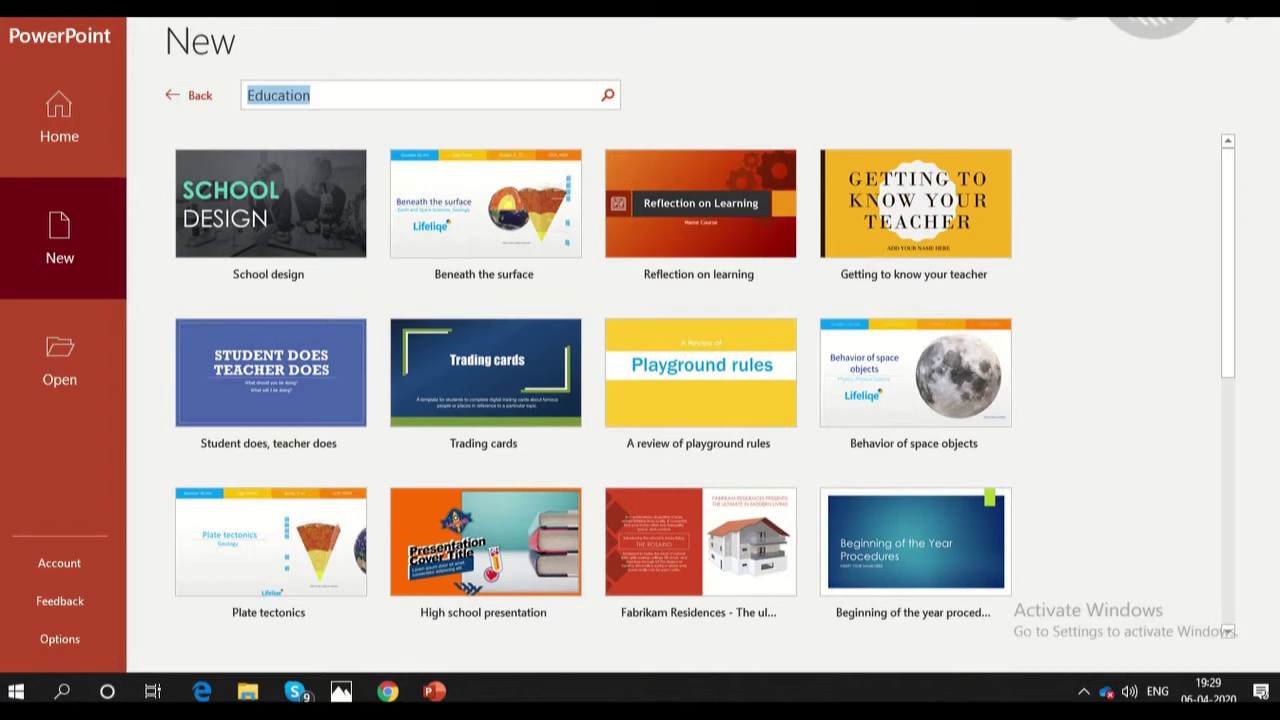
pyautogui.scroll(-3, 593, 390)
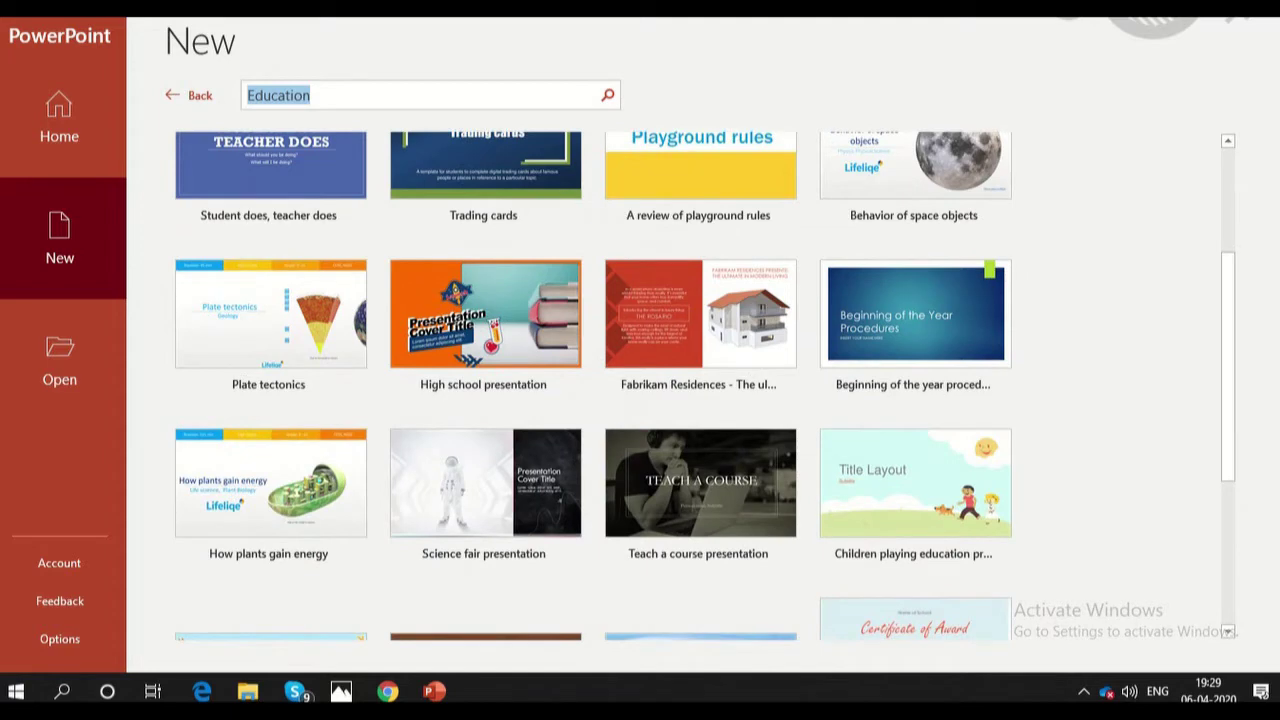
pyautogui.scroll(-1, 705, 386)
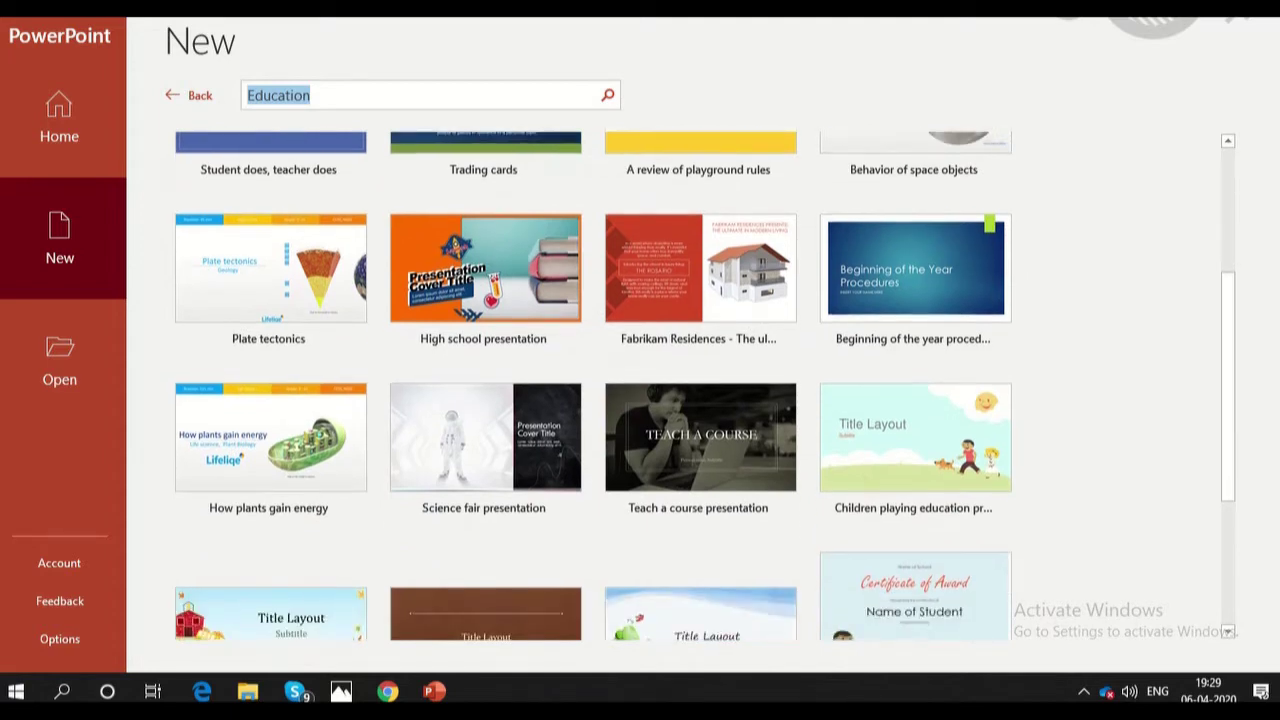
pyautogui.scroll(4, 705, 386)
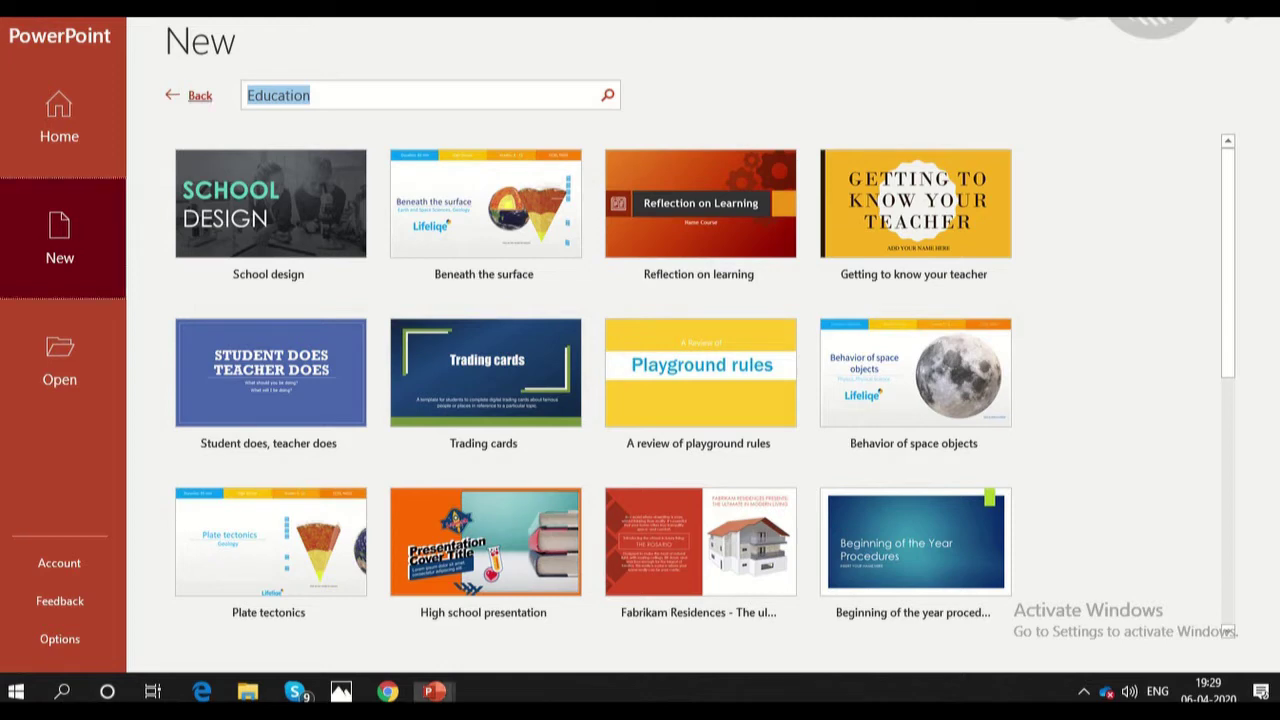
# Leave the Education results and create a new blank presentation
pyautogui.click(196, 95)
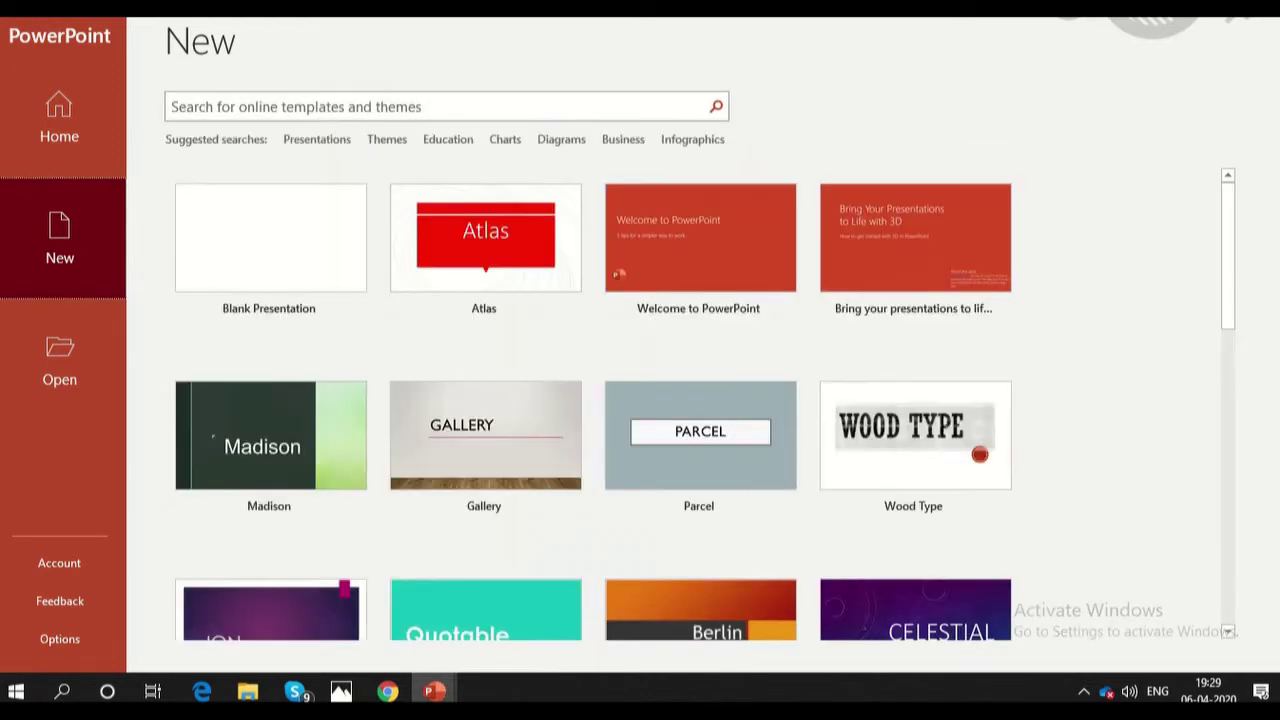
pyautogui.scroll(-1, 915, 290)
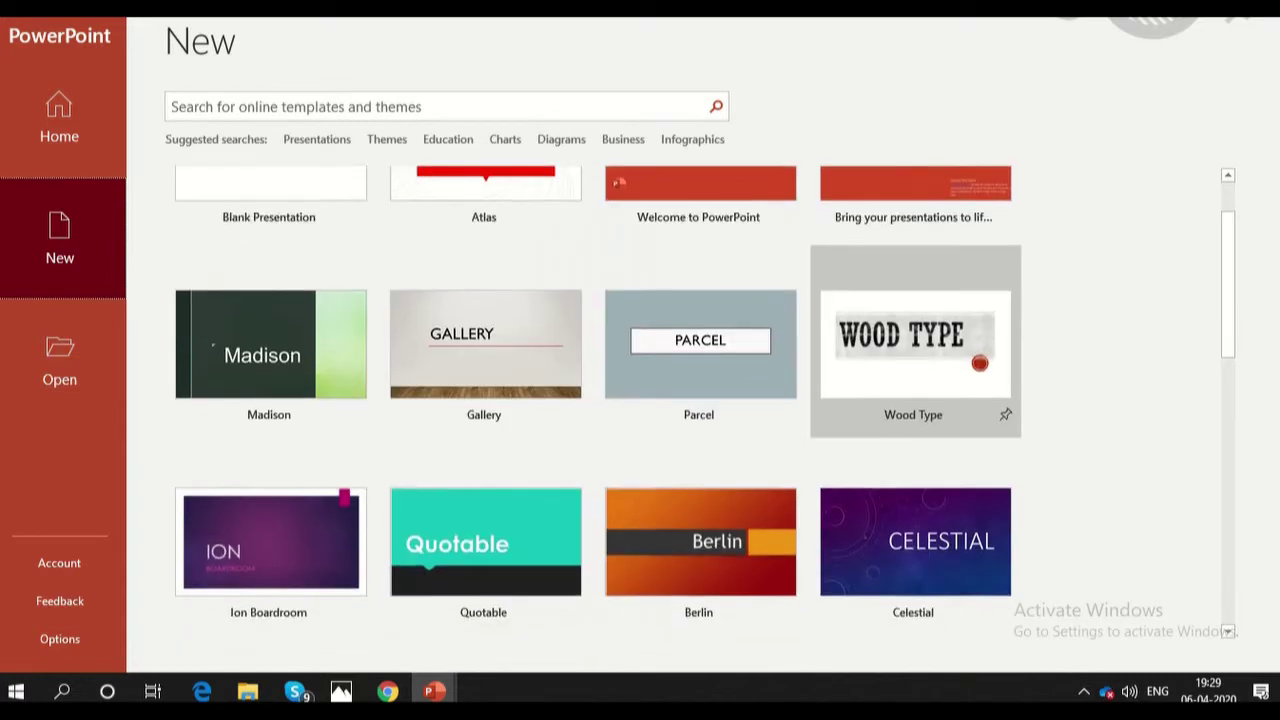
pyautogui.scroll(1, 915, 290)
pyautogui.click(270, 240)
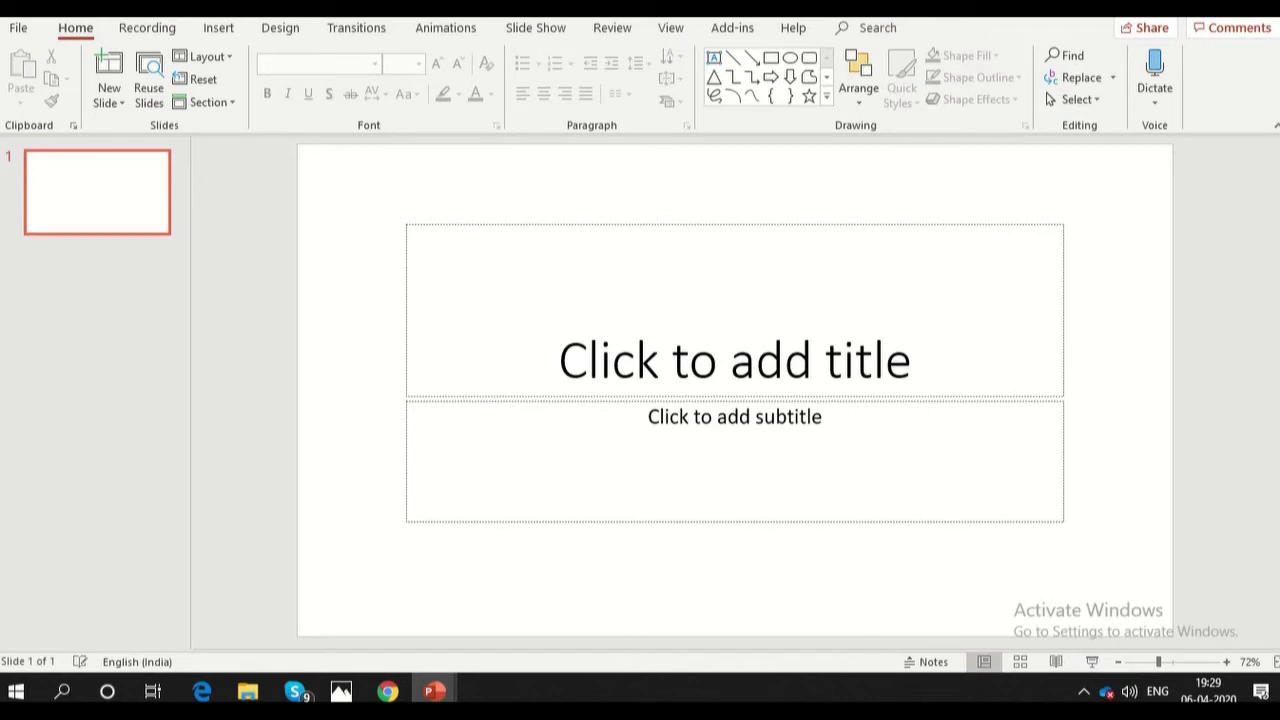
# Enter "Teaching" as the title on the title slide, followed by a new line
pyautogui.click(644, 337)
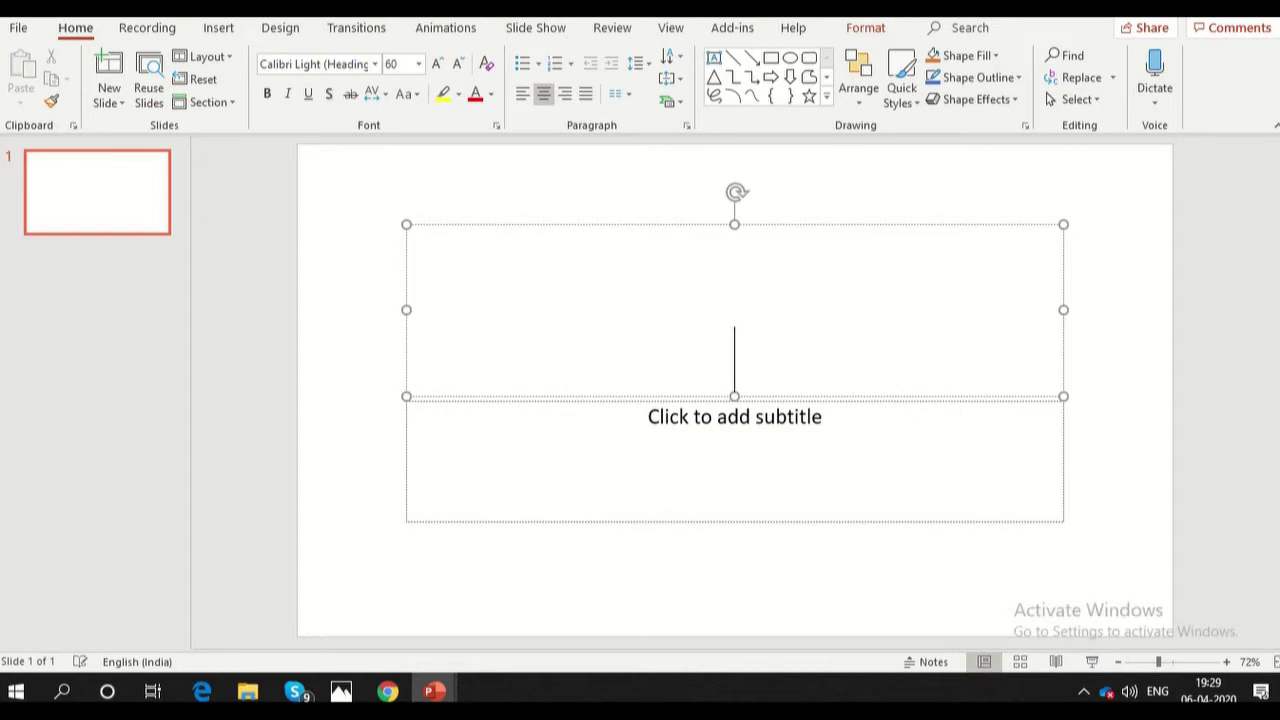
pyautogui.write('teachi')
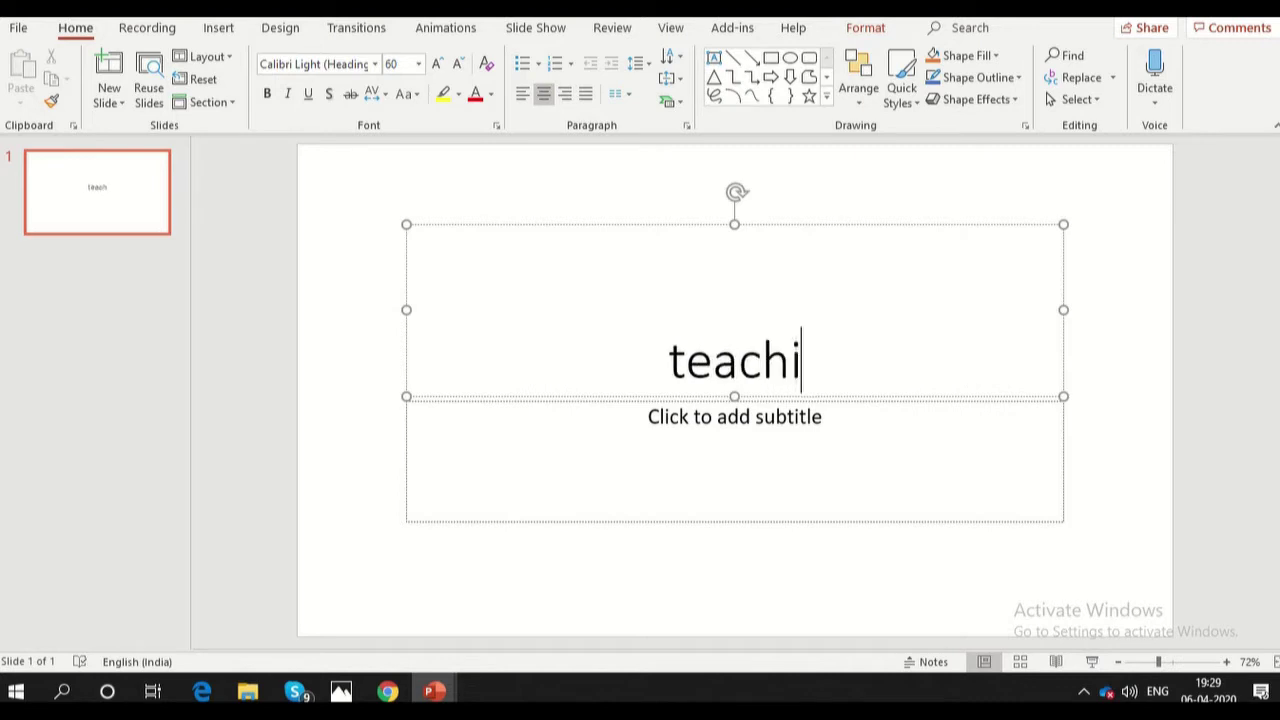
pyautogui.write('ng')
pyautogui.press('Return')
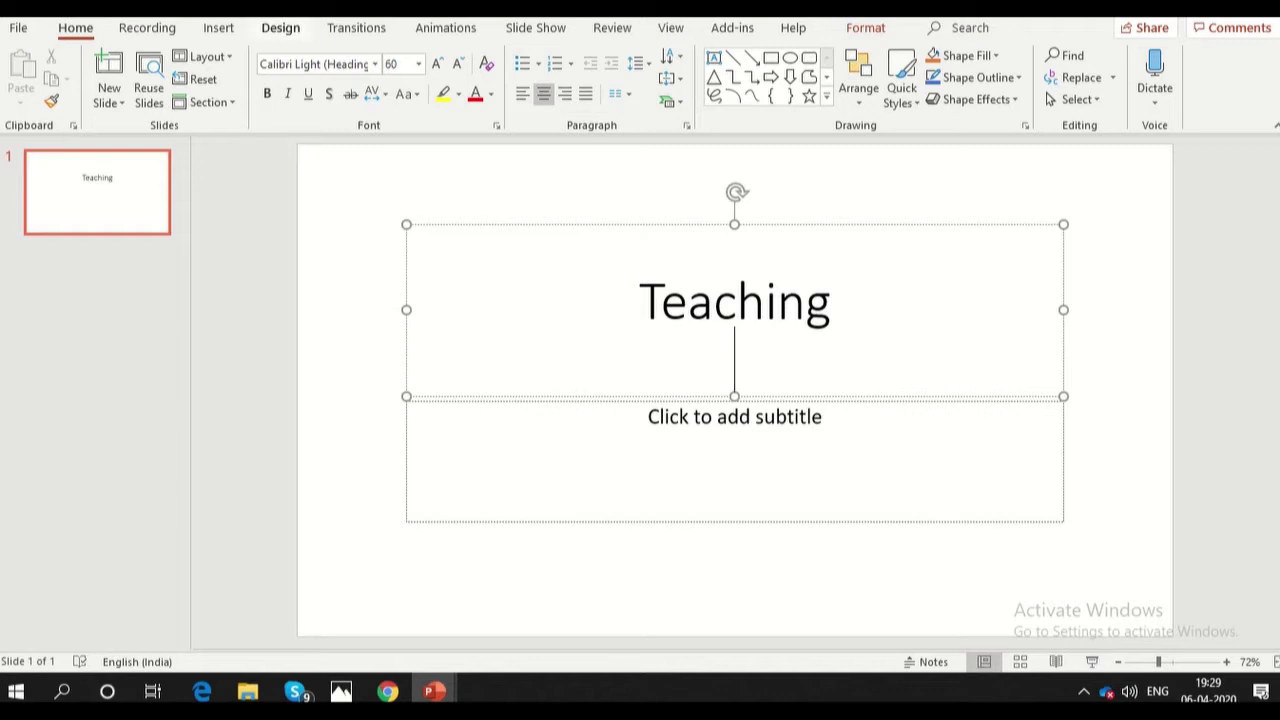
# Search online pictures for "teaching" and insert three classroom photos into the title slide
pyautogui.click(280, 27)
pyautogui.click(218, 27)
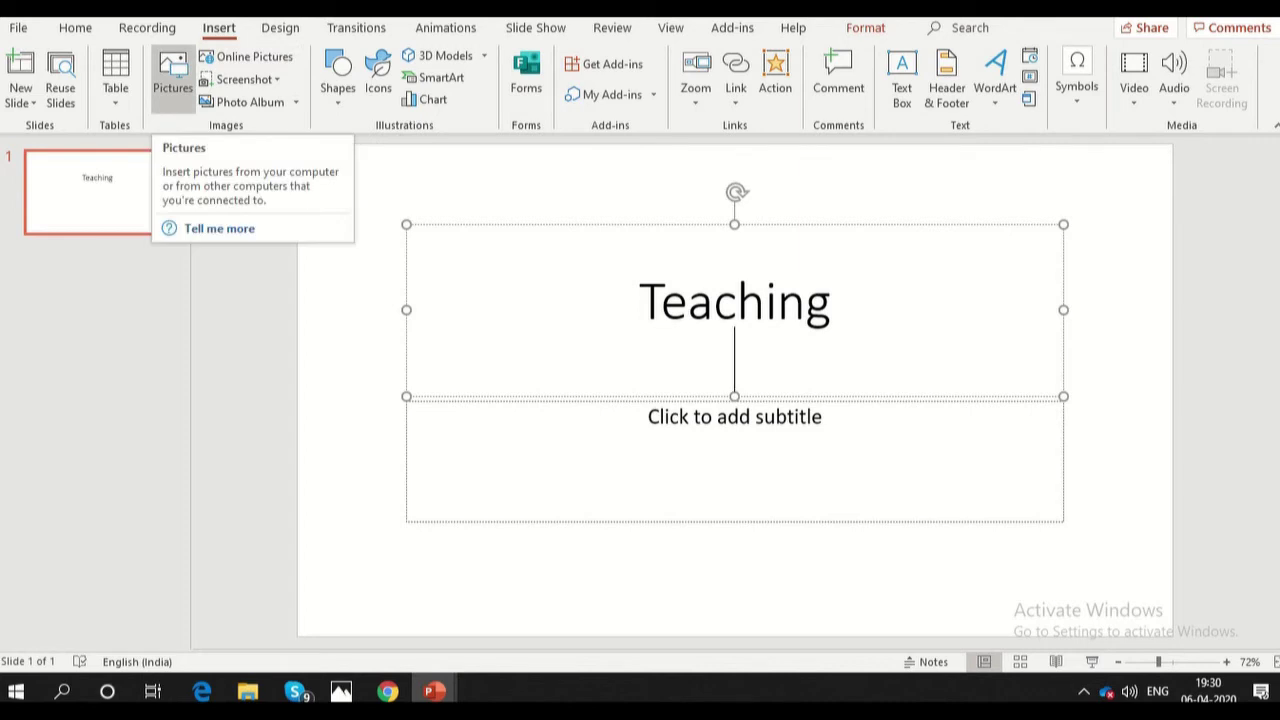
pyautogui.click(250, 56)
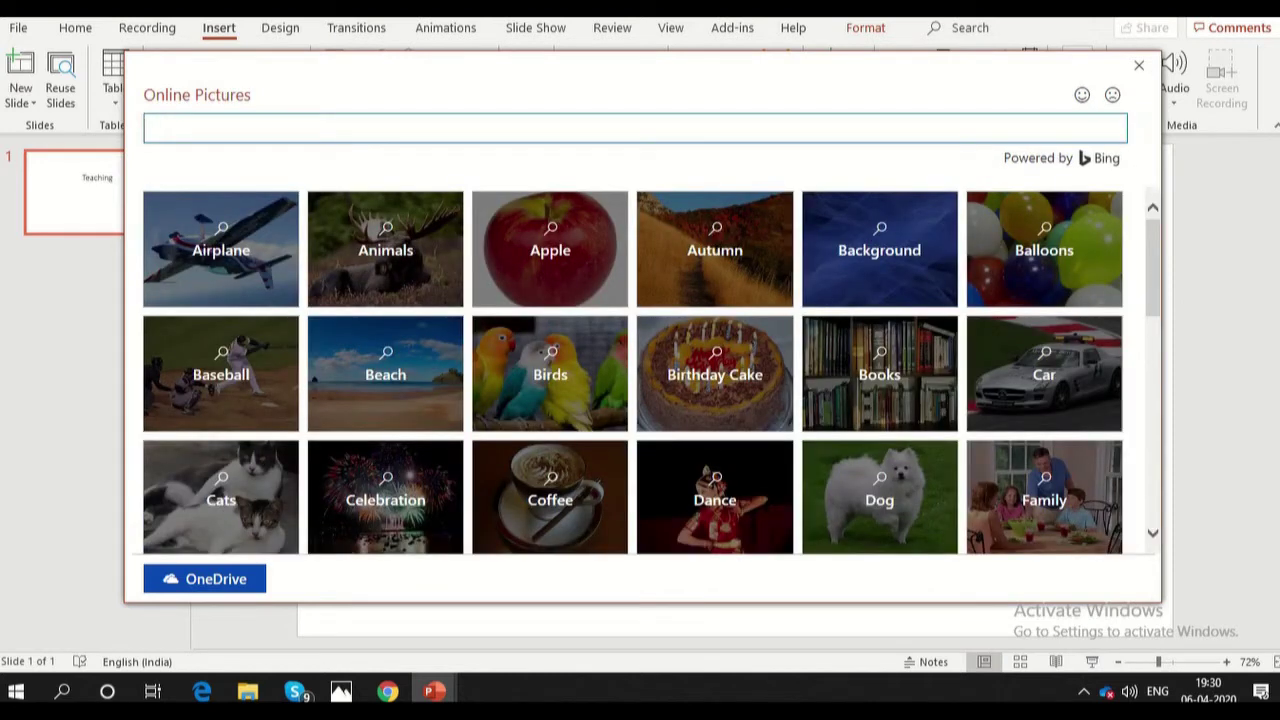
pyautogui.write('teaching')
pyautogui.press('Return')
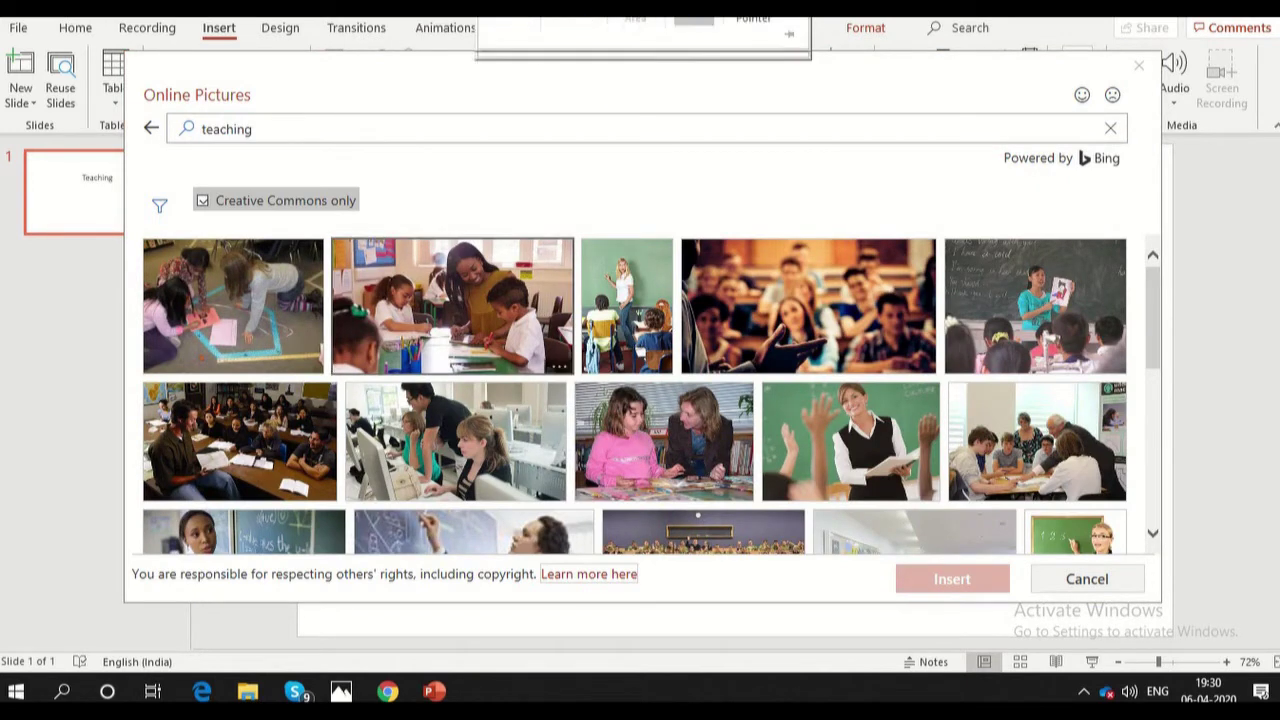
pyautogui.click(452, 306)
pyautogui.click(627, 306)
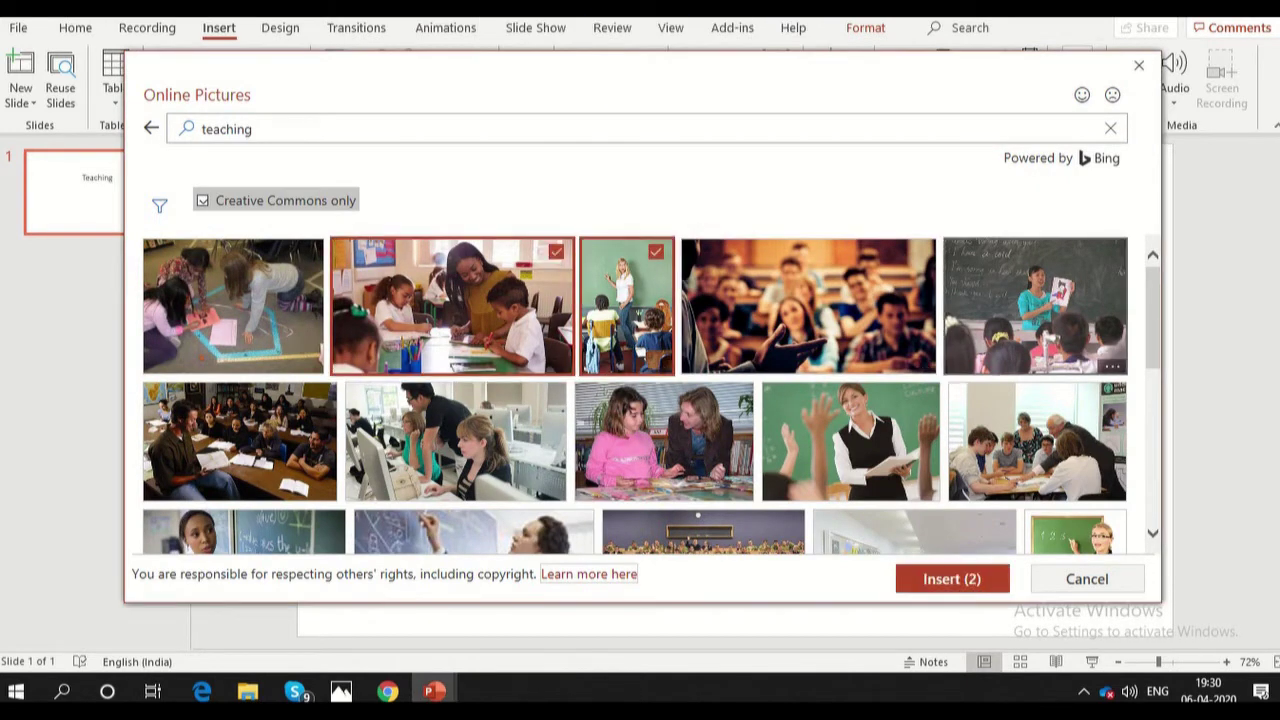
pyautogui.click(952, 578)
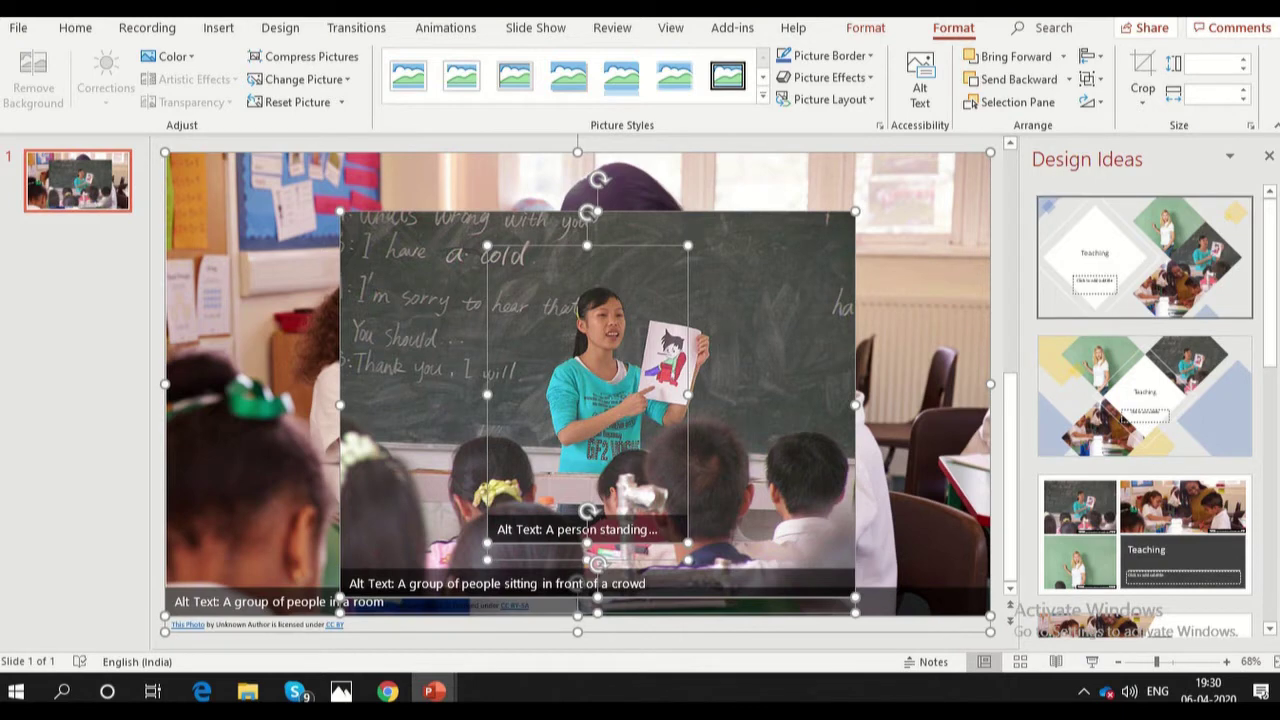
# Try the diamond-shaped photo layout from Design Ideas on the title slide, and replace it with the hexagon photo layout
pyautogui.click(1144, 257)
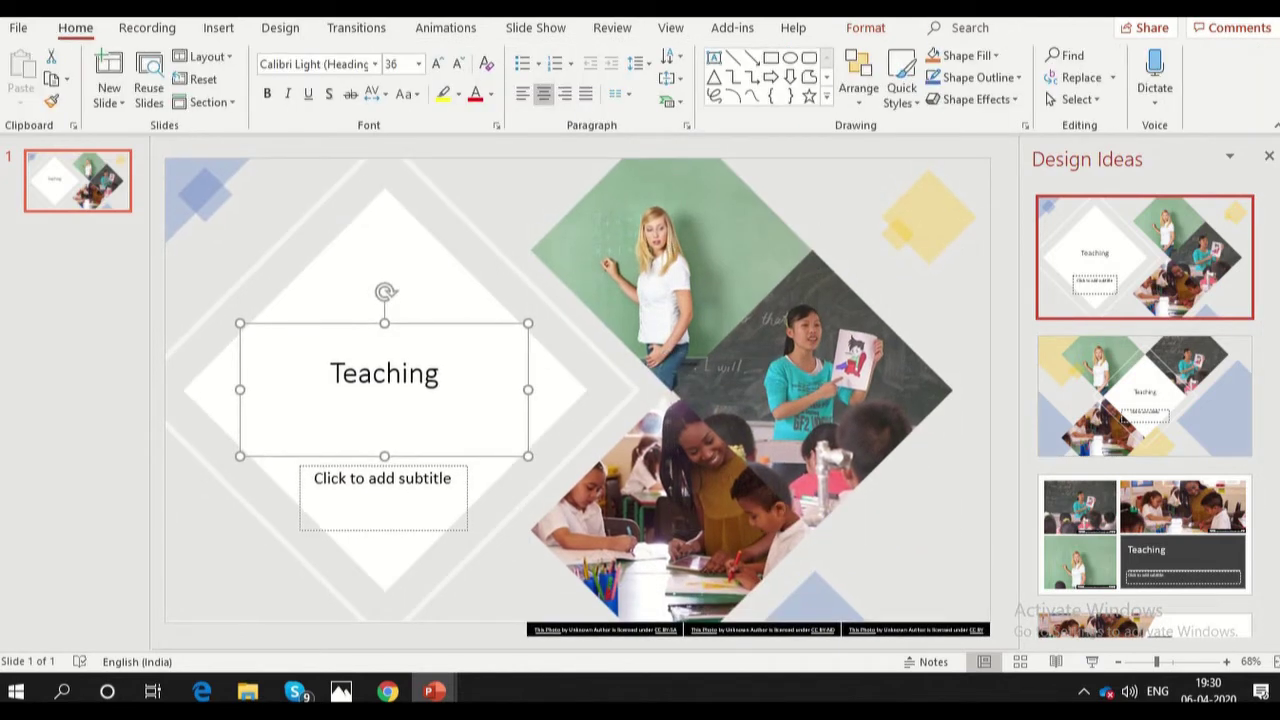
pyautogui.scroll(-3, 1145, 410)
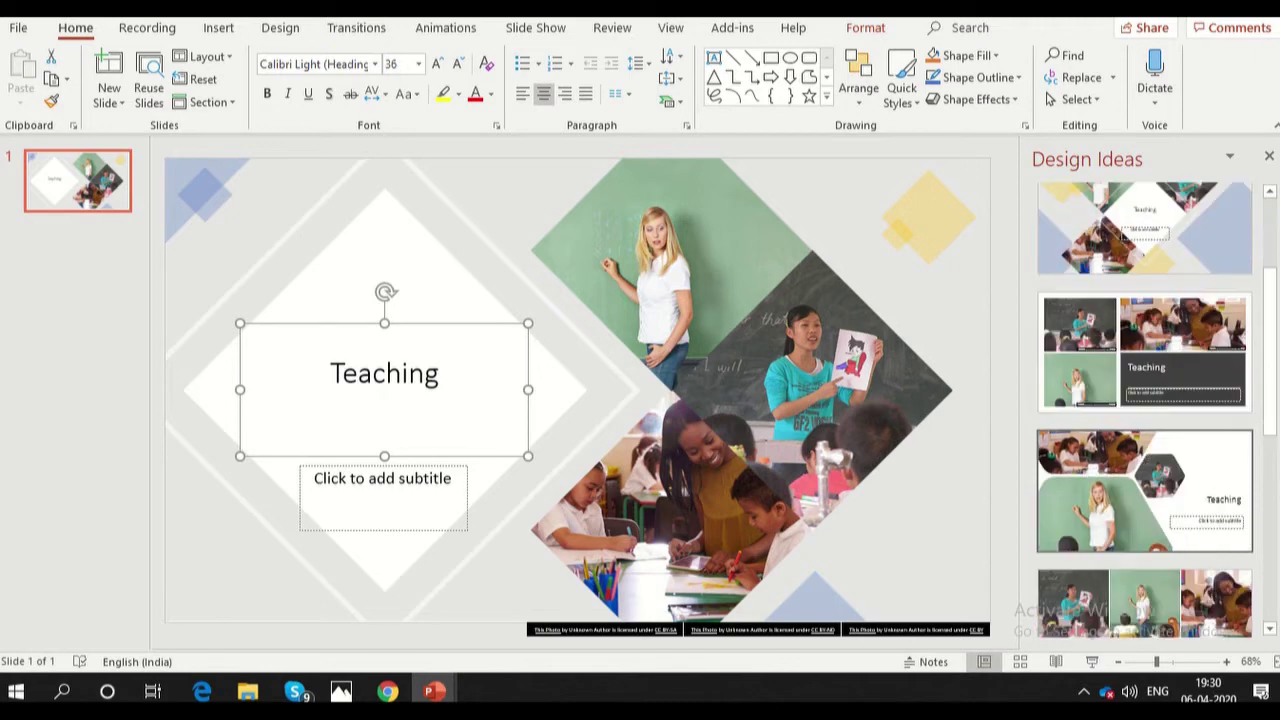
pyautogui.click(1144, 490)
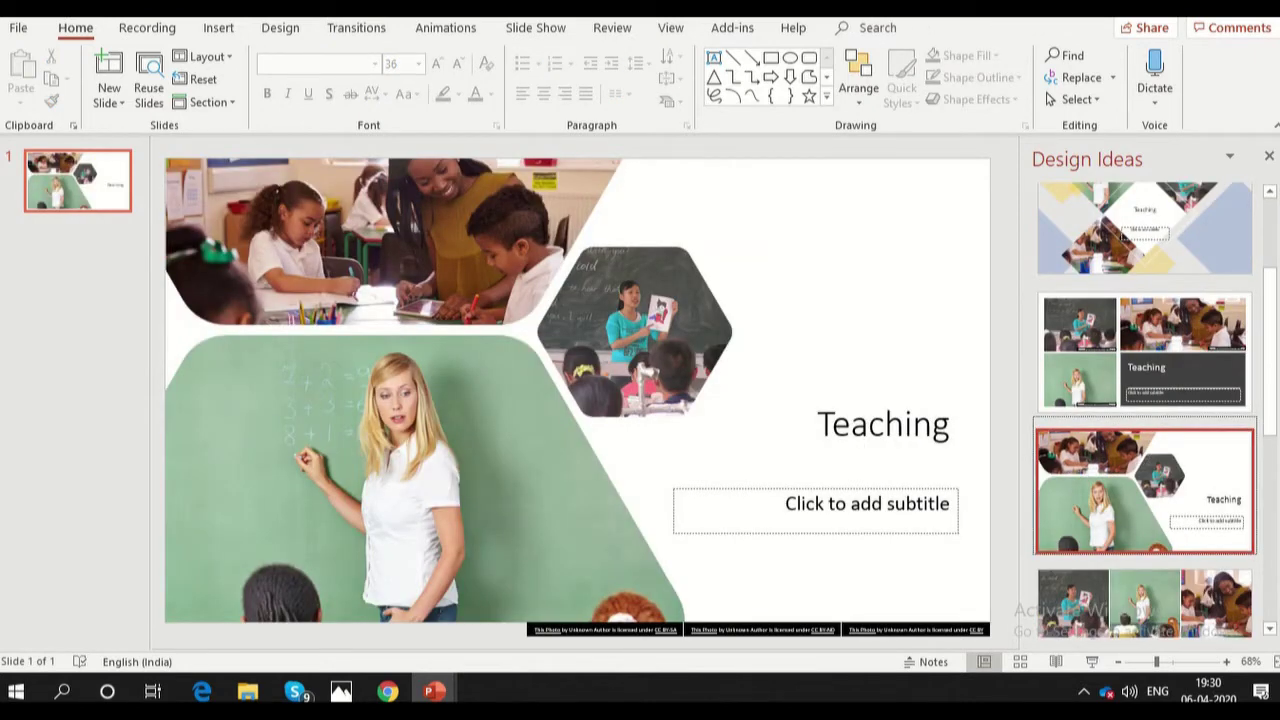
# Try the circular photo layout from Design Ideas on the title slide, and reapply the hexagon photo layout
pyautogui.scroll(-5, 1145, 410)
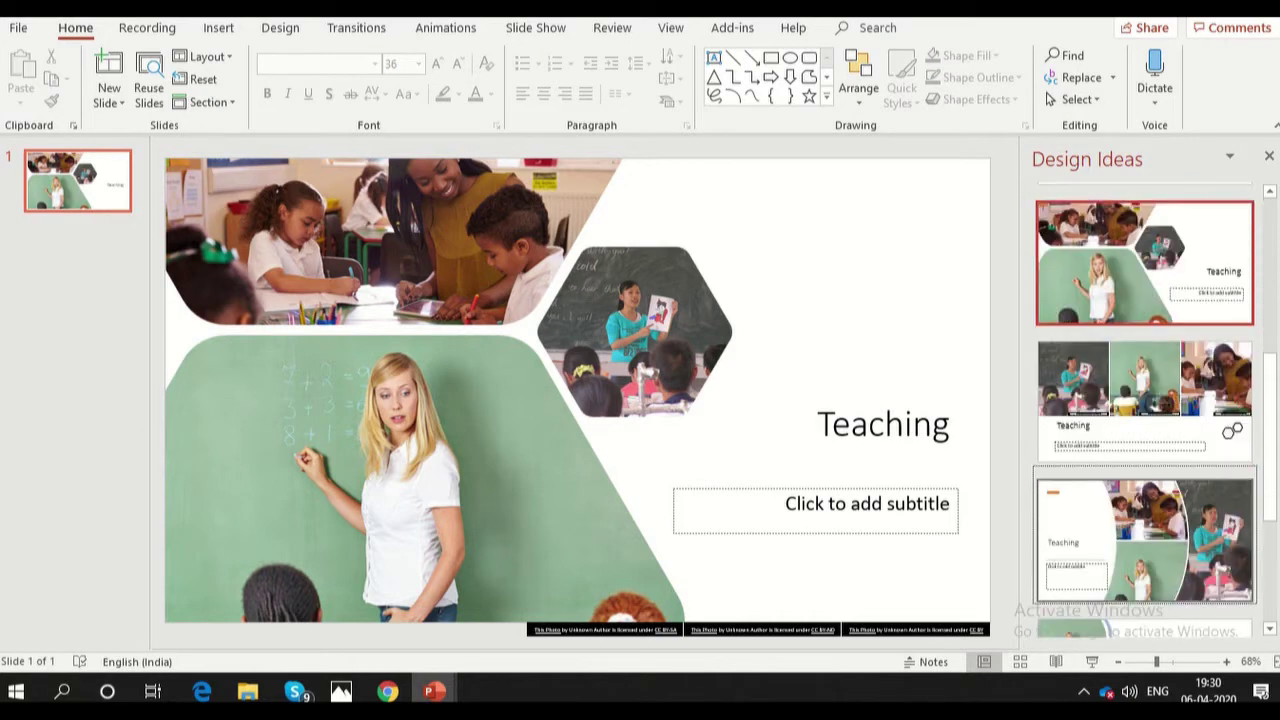
pyautogui.scroll(-5, 1145, 410)
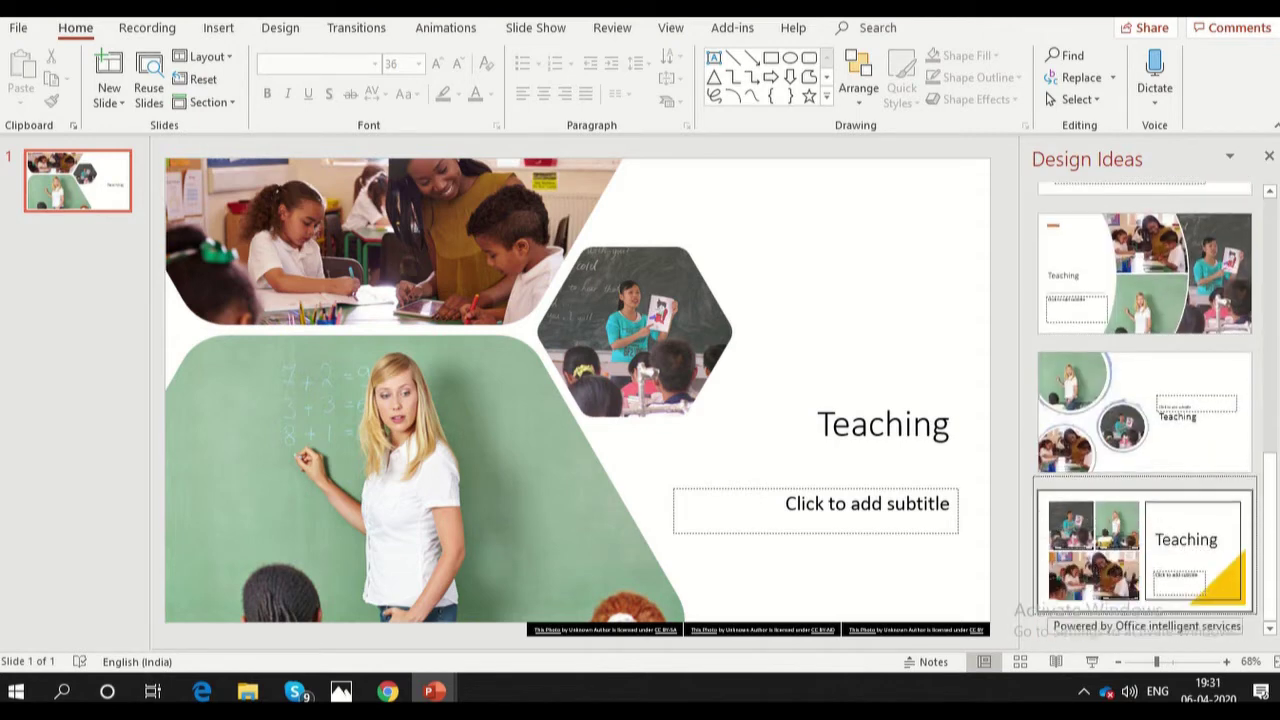
pyautogui.click(1144, 411)
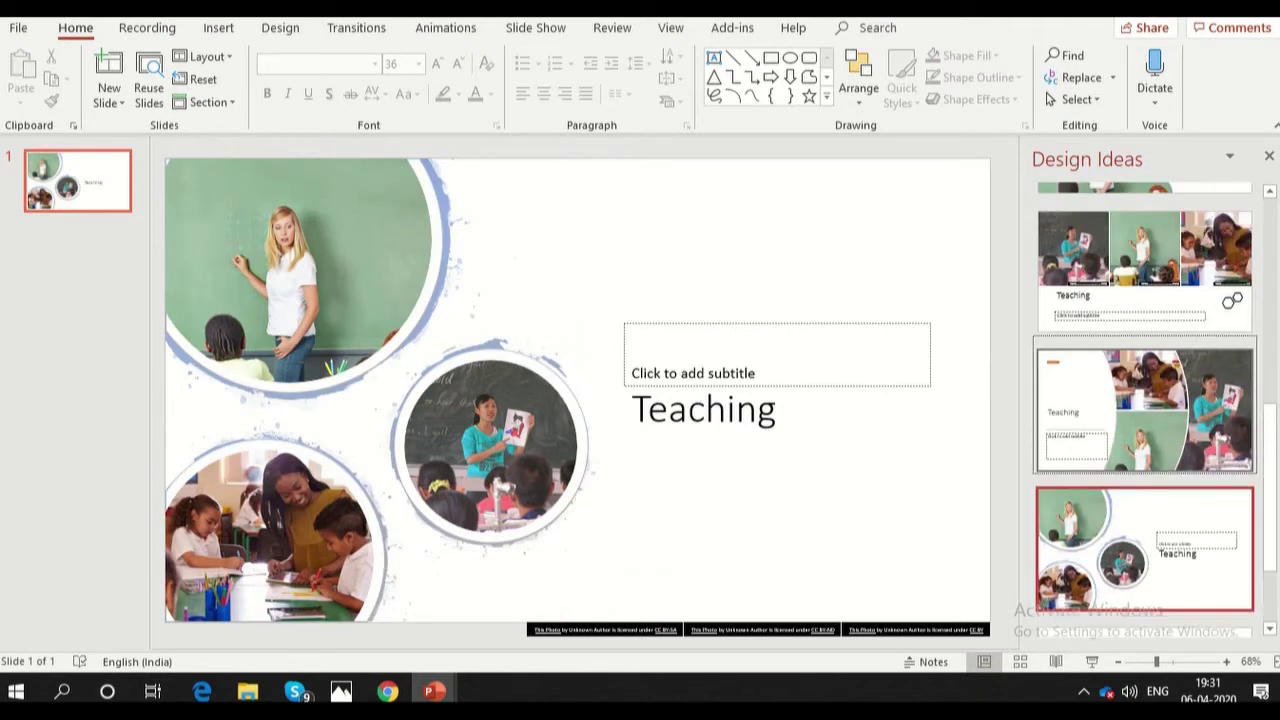
pyautogui.scroll(1, 1145, 410)
pyautogui.click(1144, 450)
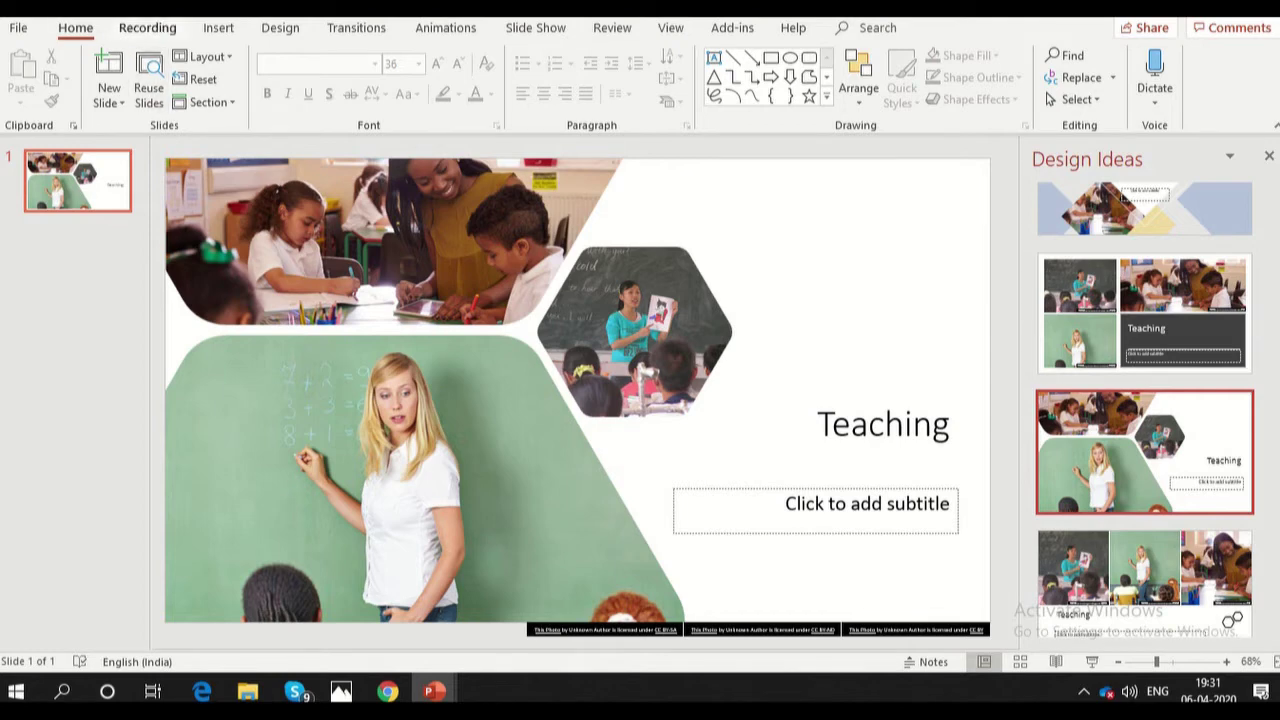
pyautogui.click(147, 27)
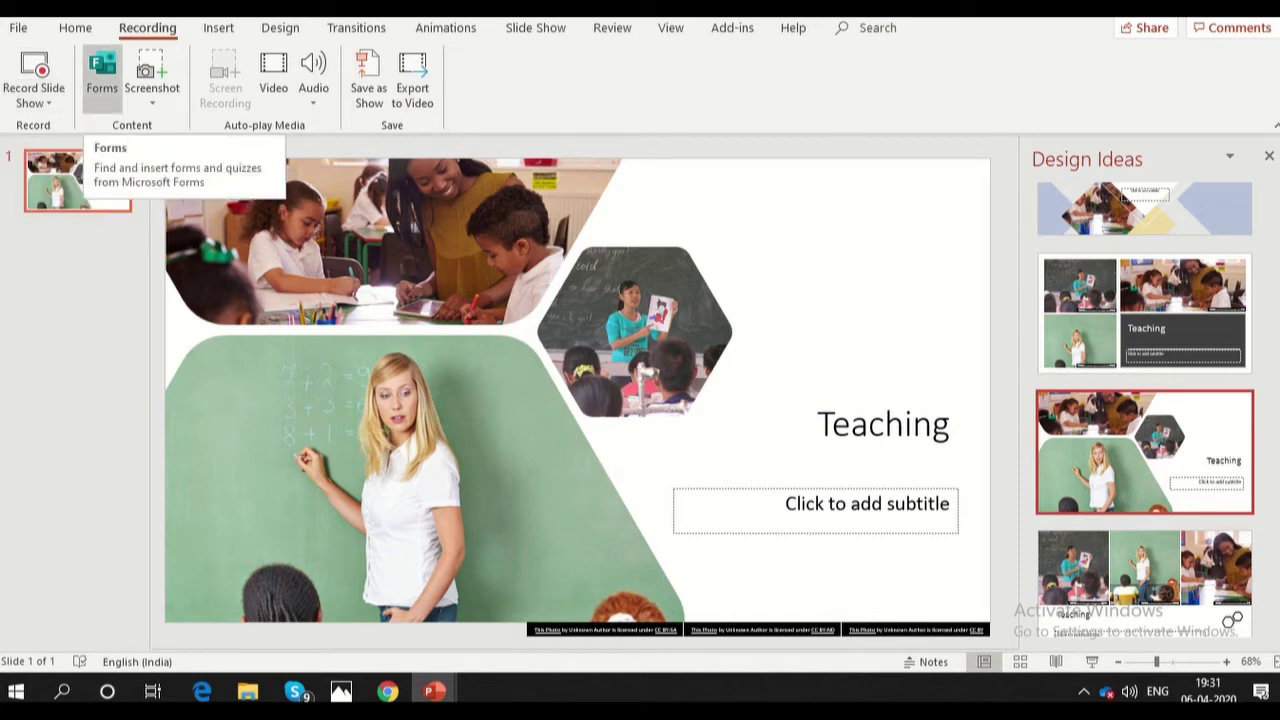
pyautogui.click(102, 75)
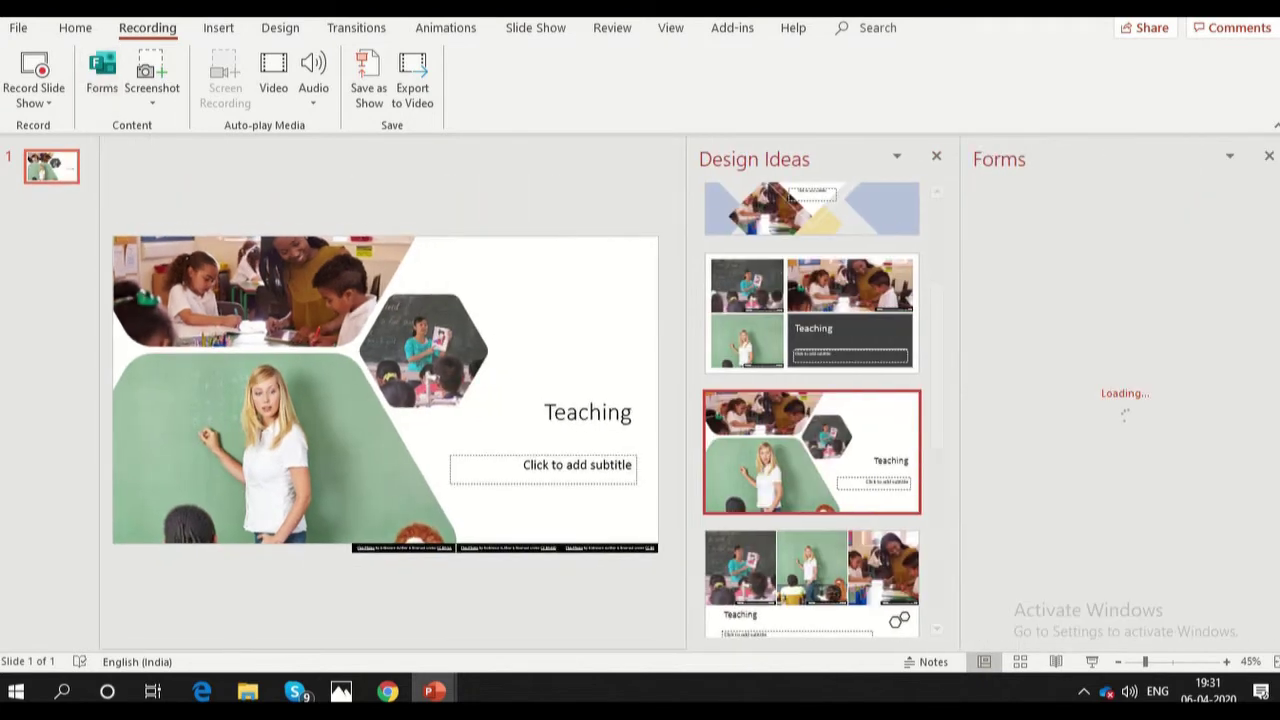
pyautogui.click(1268, 156)
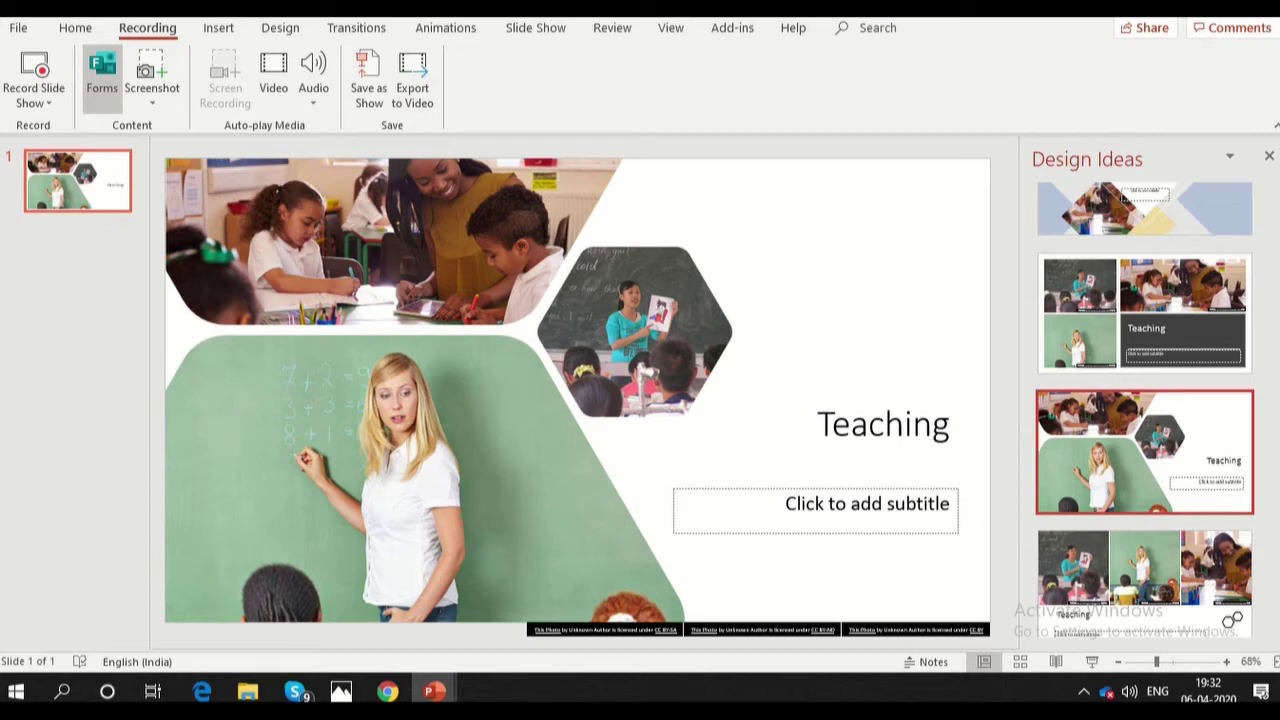
# Add a new title-and-content slide after the title slide
pyautogui.click(218, 27)
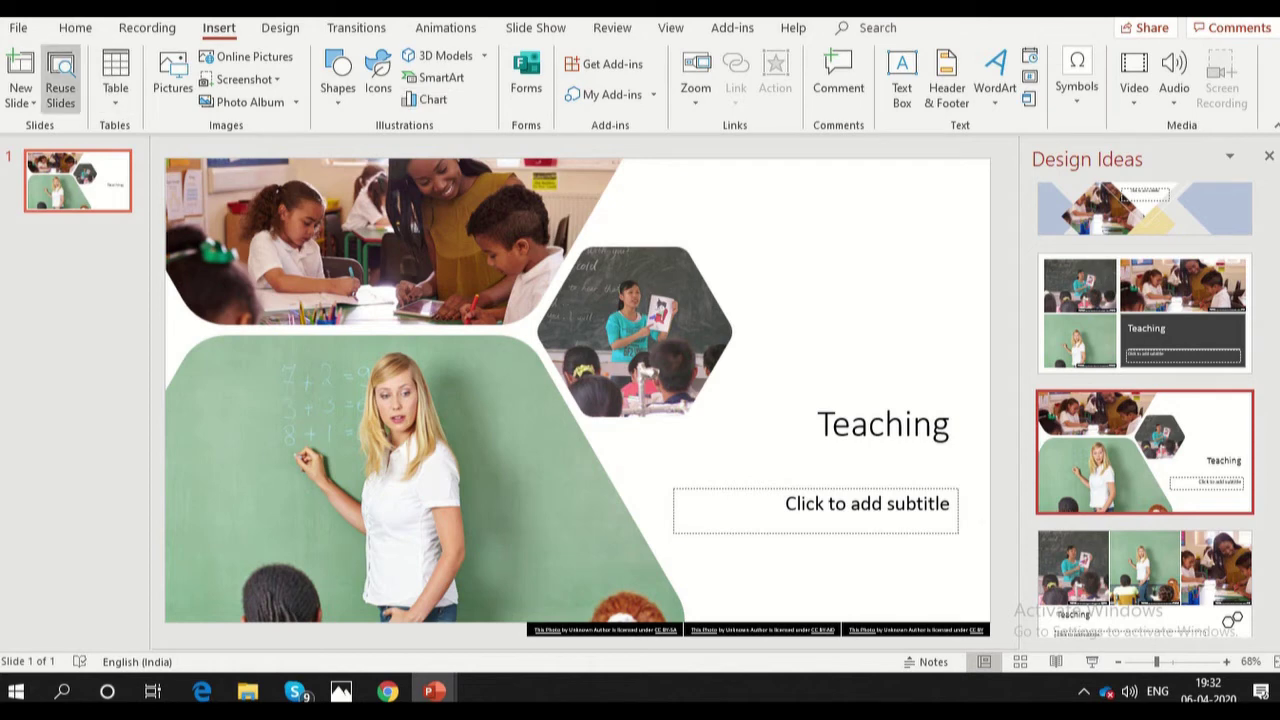
pyautogui.click(20, 66)
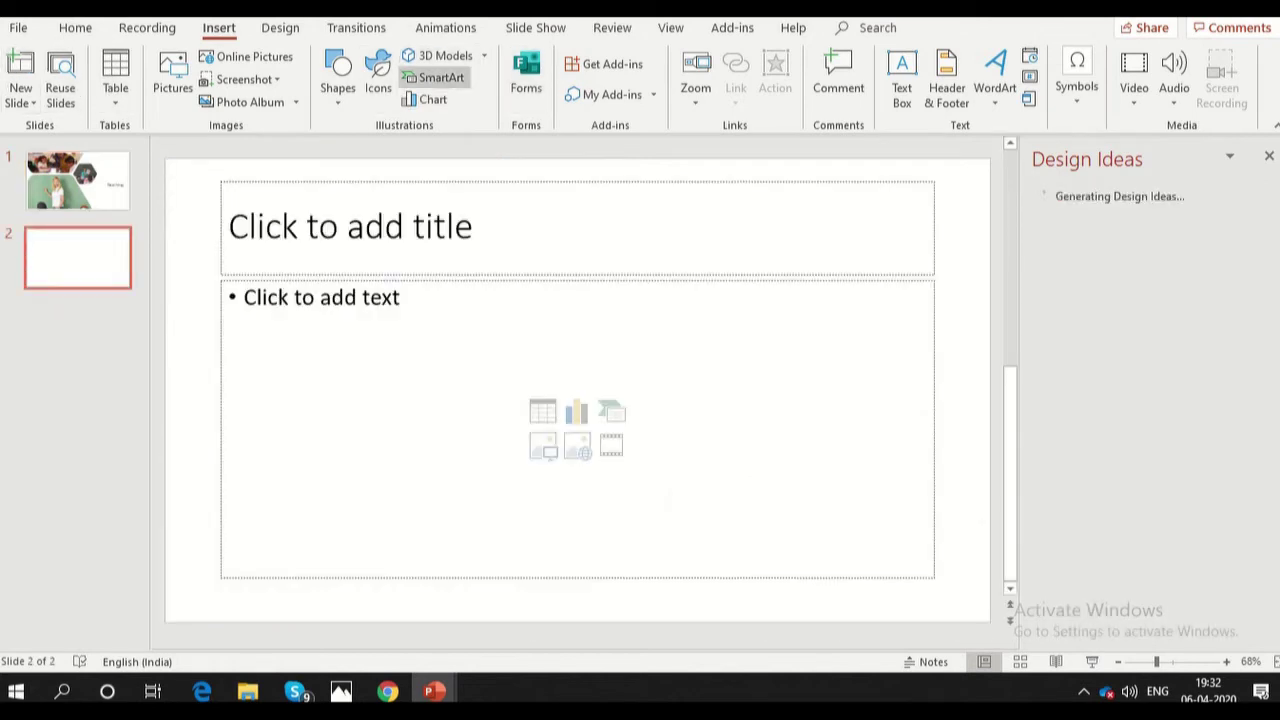
# Insert a Hexagon Radial SmartArt graphic on the second slide and clear the placeholder text of its uppermost hexagon
pyautogui.click(441, 77)
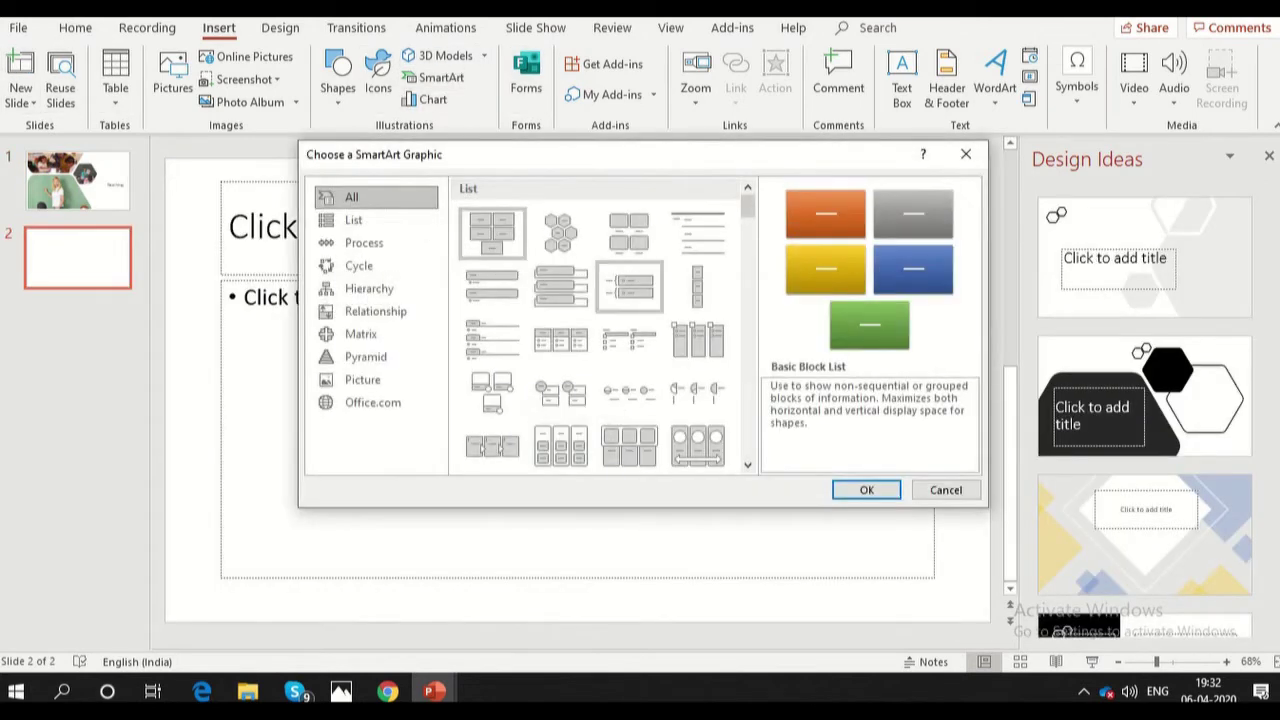
pyautogui.scroll(-3, 600, 320)
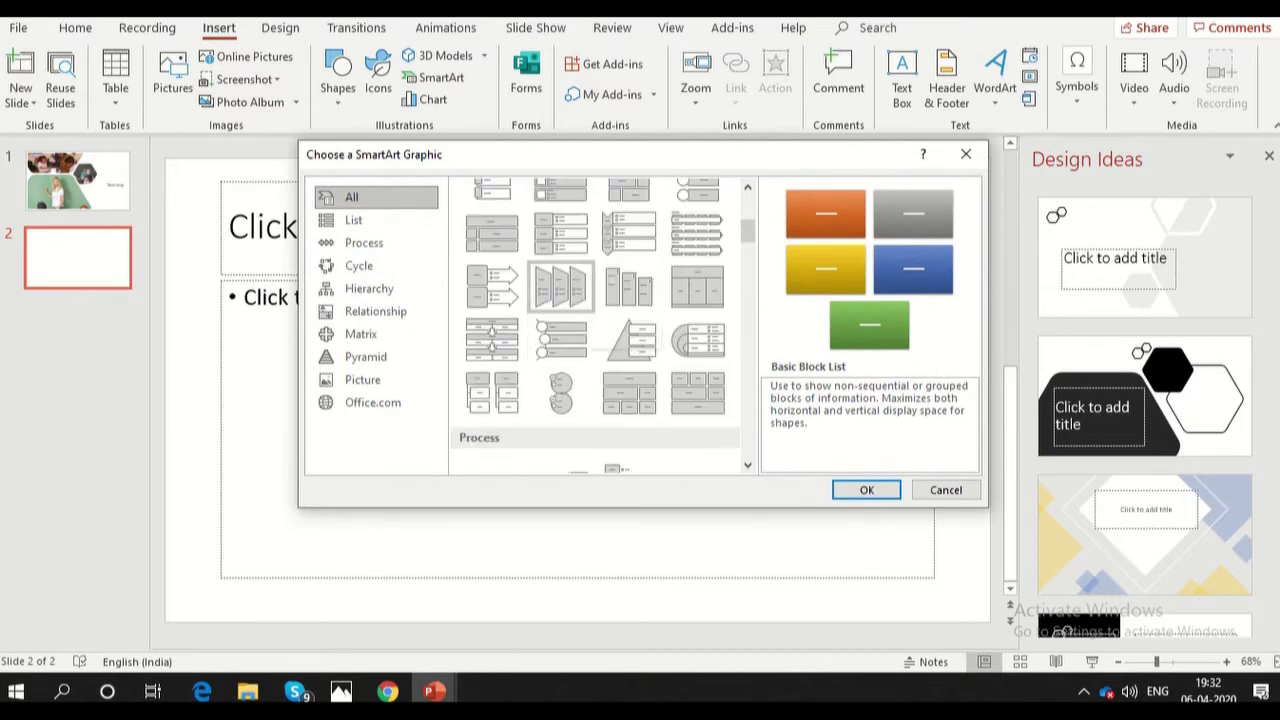
pyautogui.scroll(-5, 610, 320)
pyautogui.scroll(-5, 600, 320)
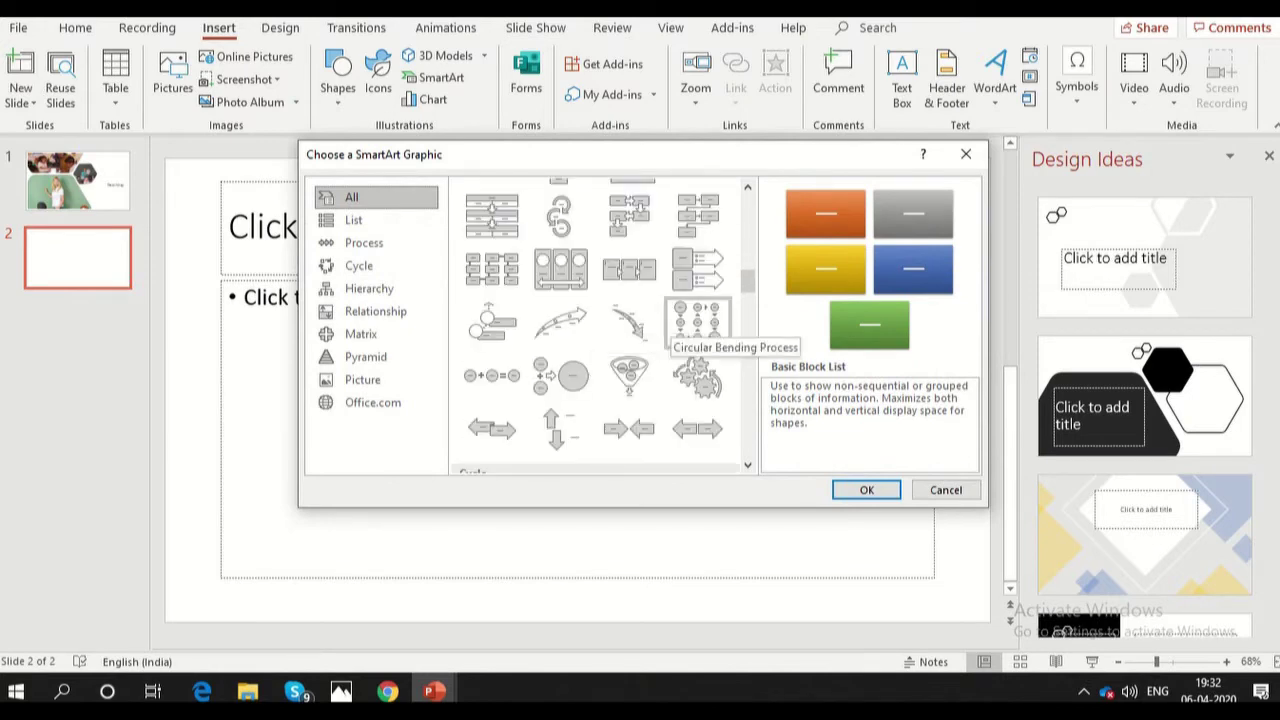
pyautogui.click(560, 305)
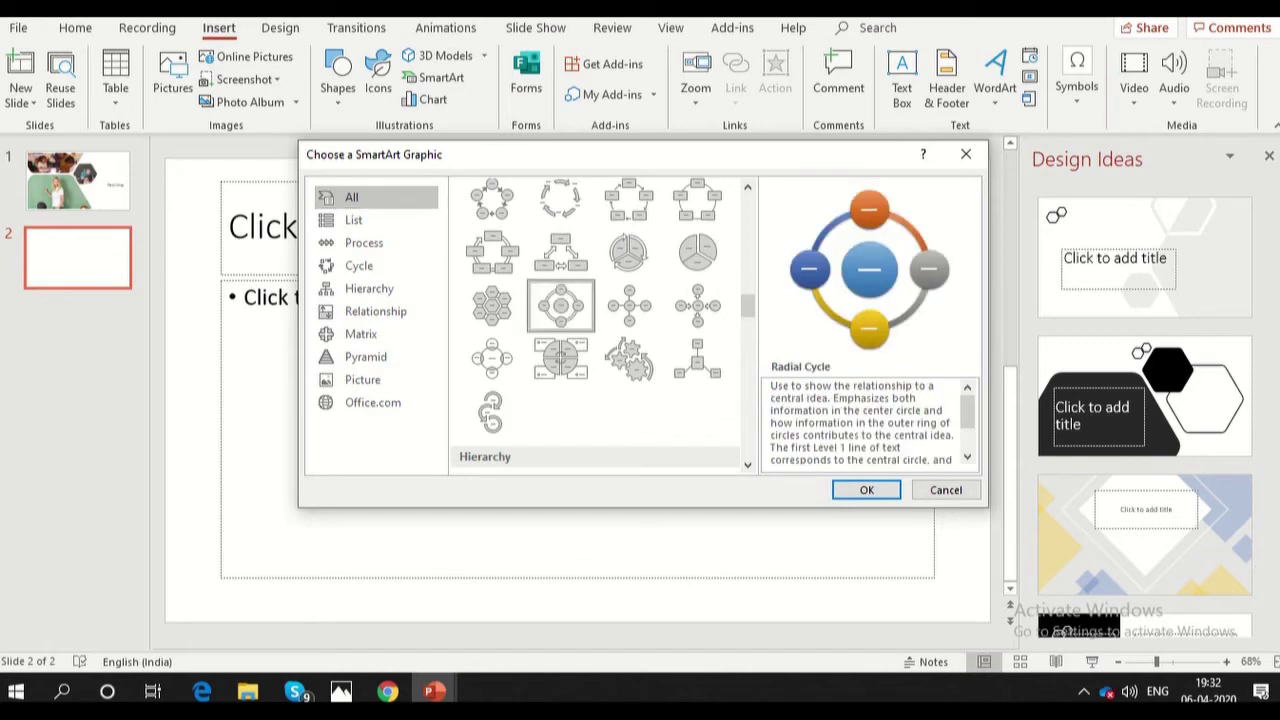
pyautogui.press('Left')
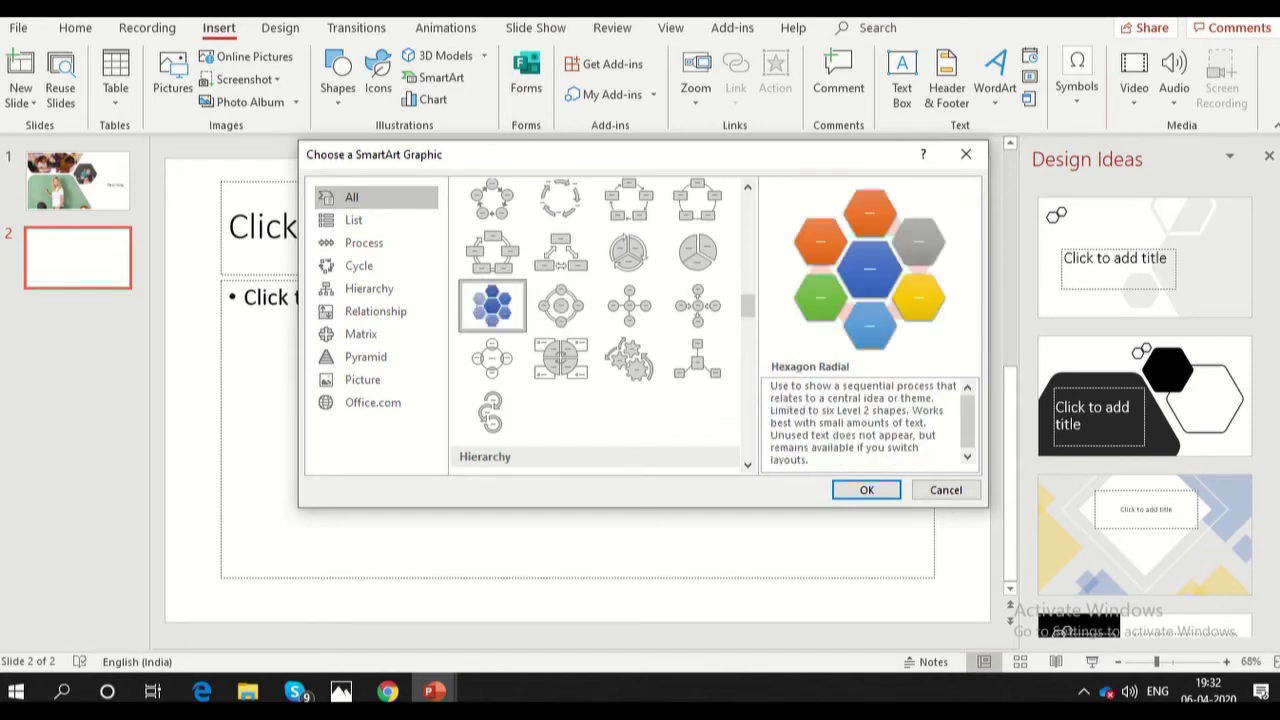
pyautogui.press('Return')
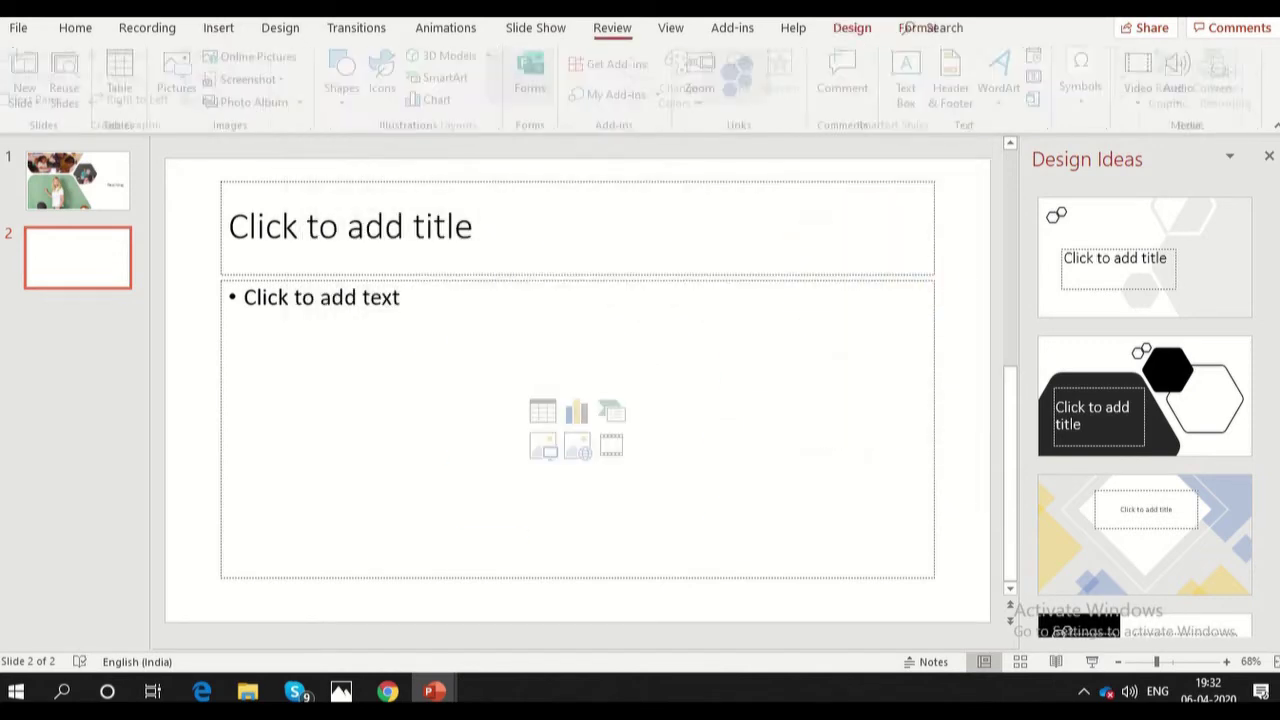
pyautogui.click(577, 323)
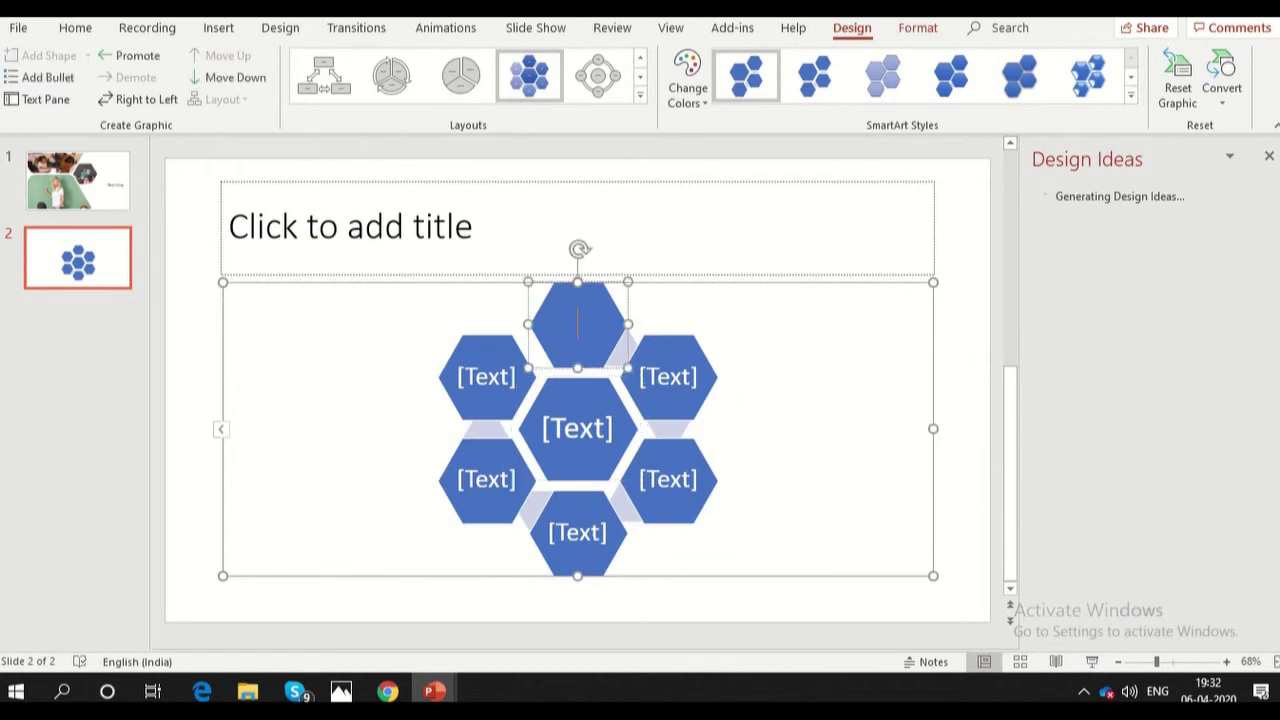
pyautogui.write('b')
pyautogui.press('BackSpace')
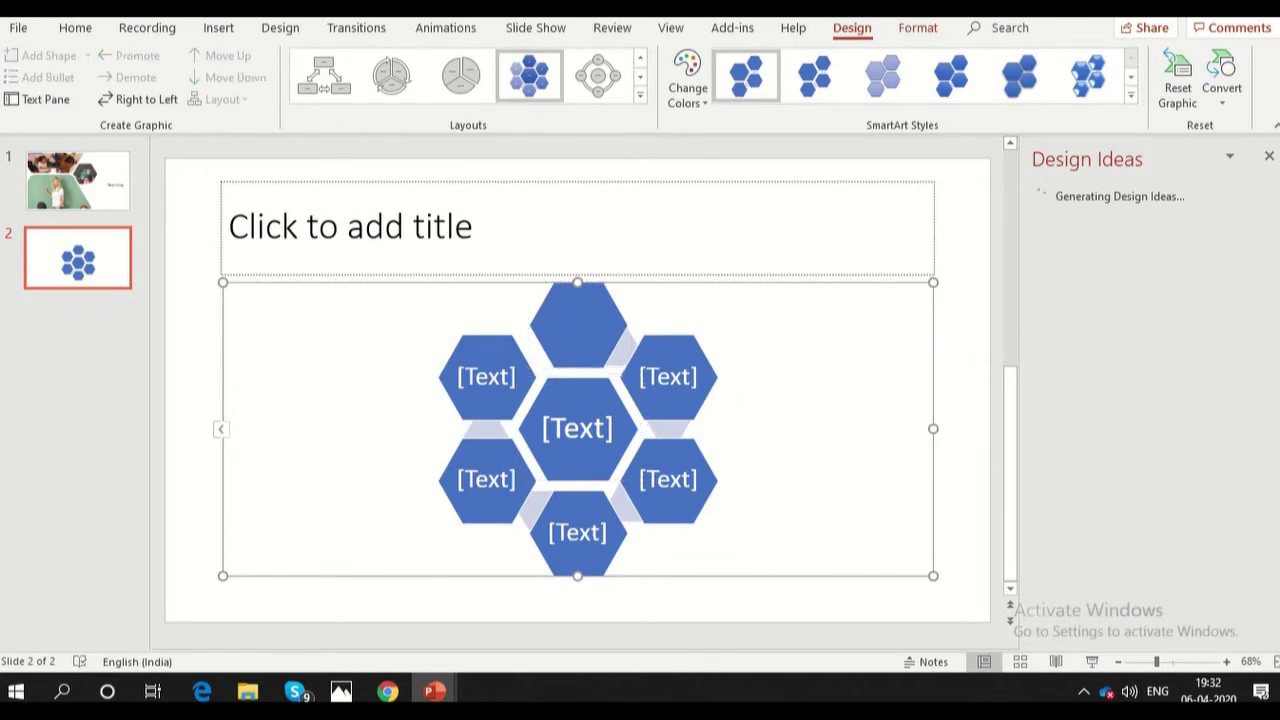
# Try several SmartArt styles on the hexagon graphic, ending with the glossy bevelled one
pyautogui.click(814, 75)
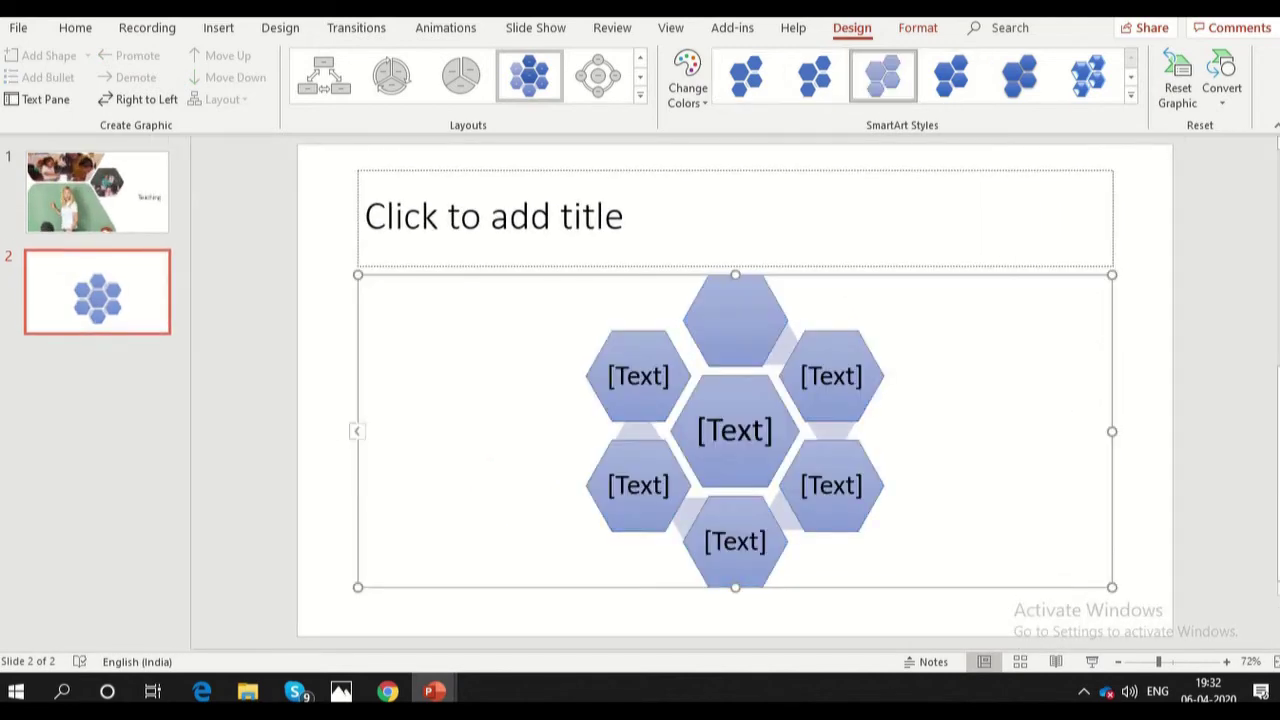
pyautogui.click(951, 75)
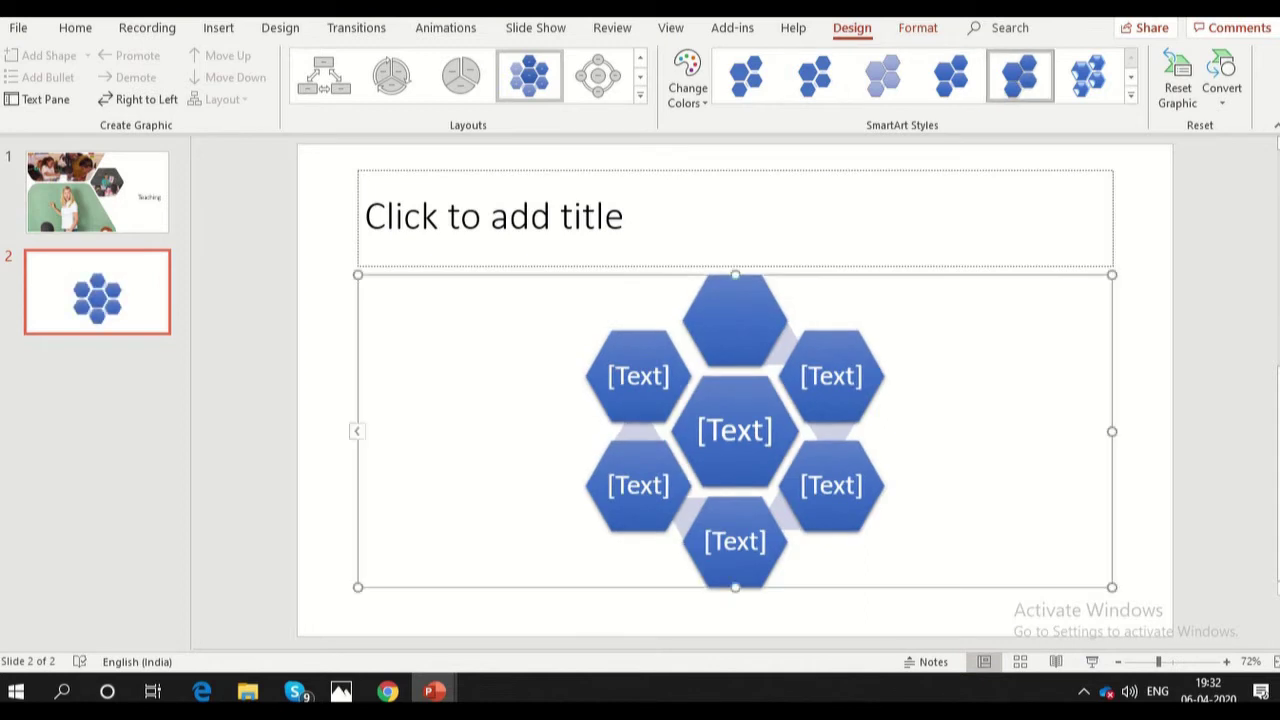
pyautogui.click(1088, 75)
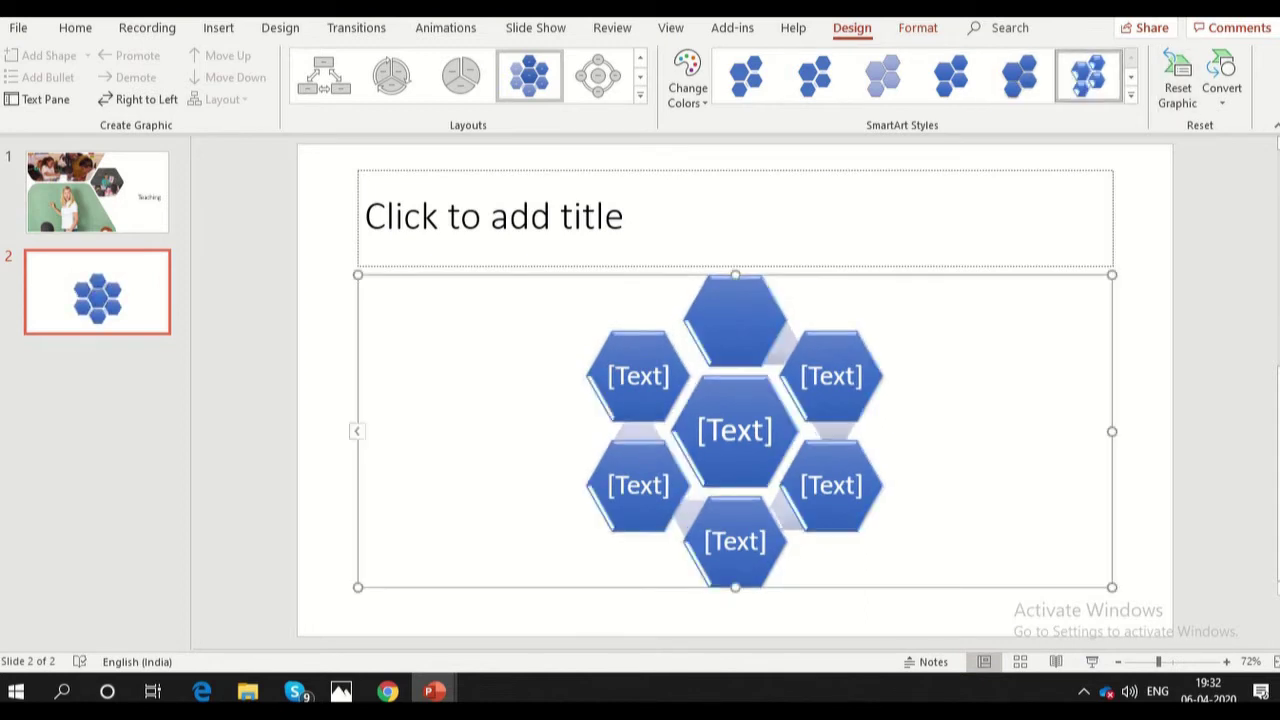
# Try the pie and segmented cycle layouts for the SmartArt graphic, and delete its contents
pyautogui.click(461, 75)
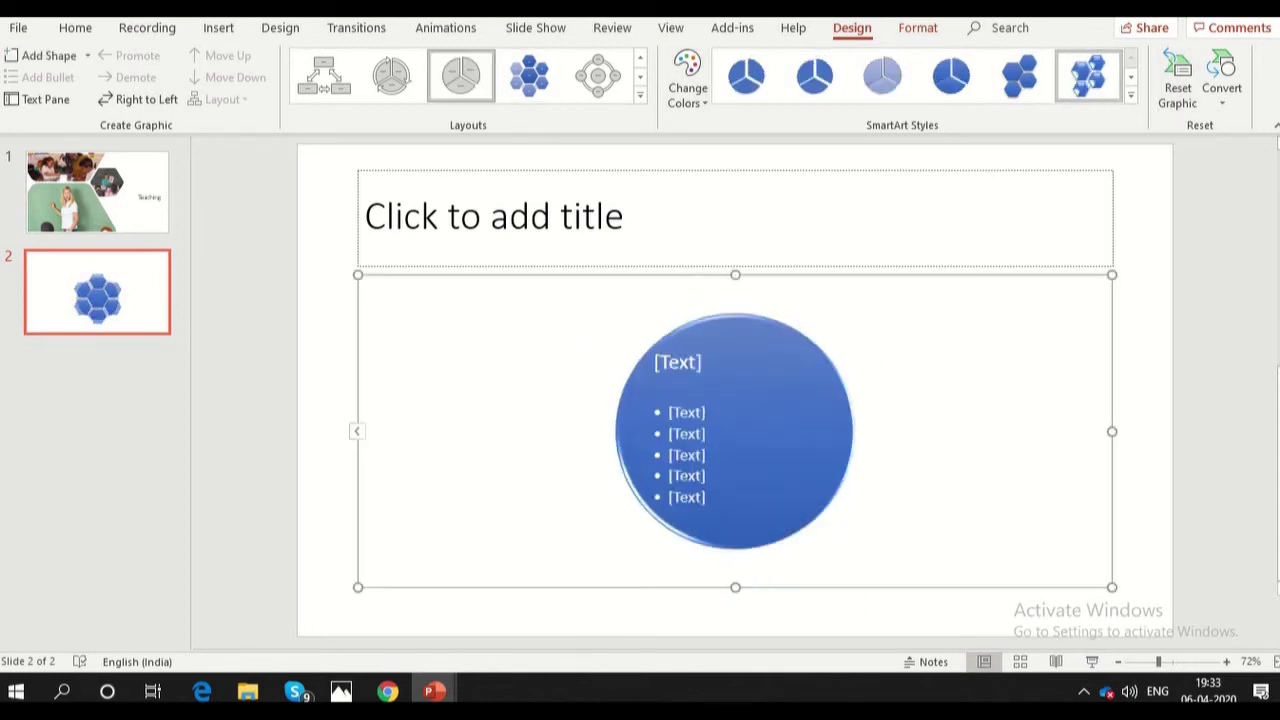
pyautogui.click(734, 431)
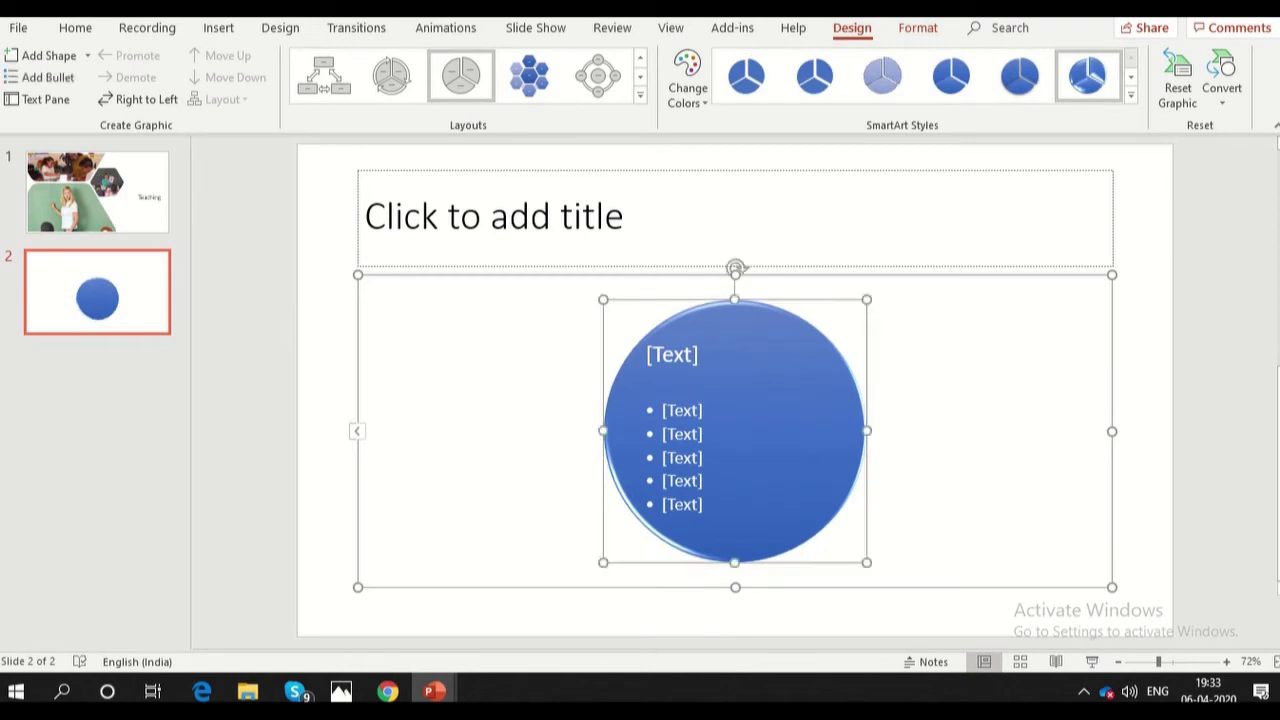
pyautogui.click(391, 75)
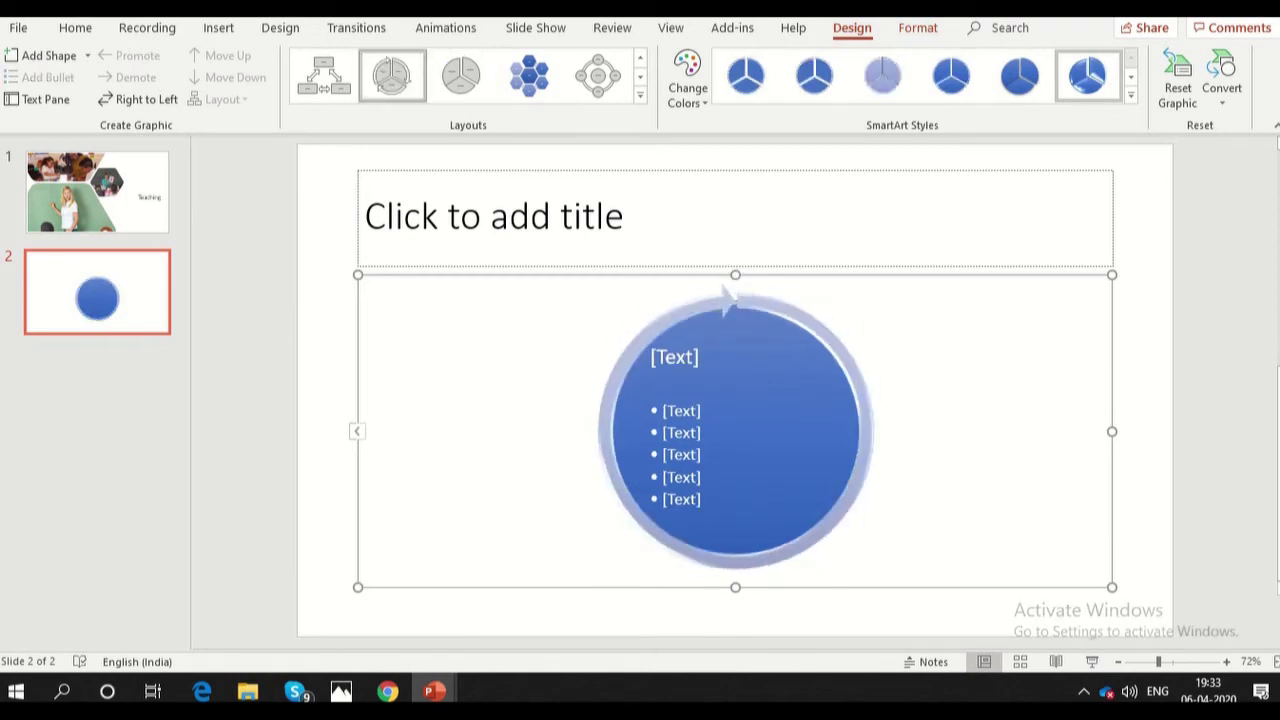
pyautogui.click(735, 300)
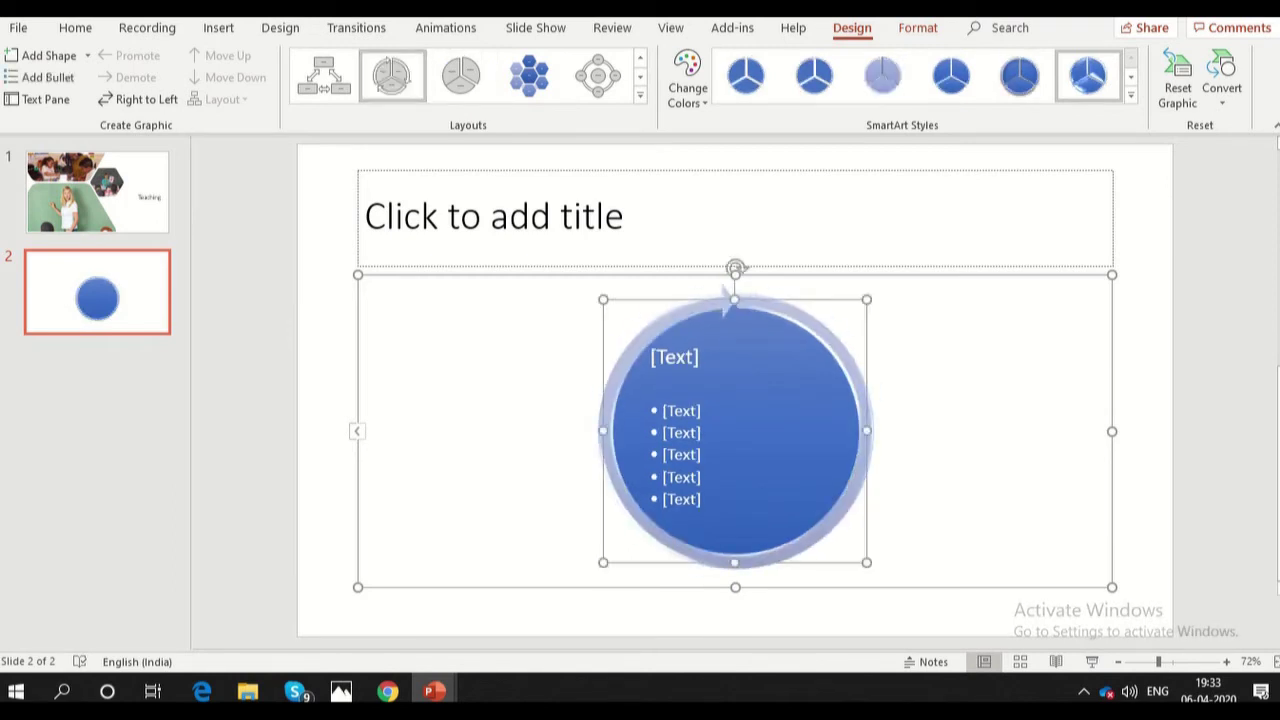
pyautogui.press('Delete')
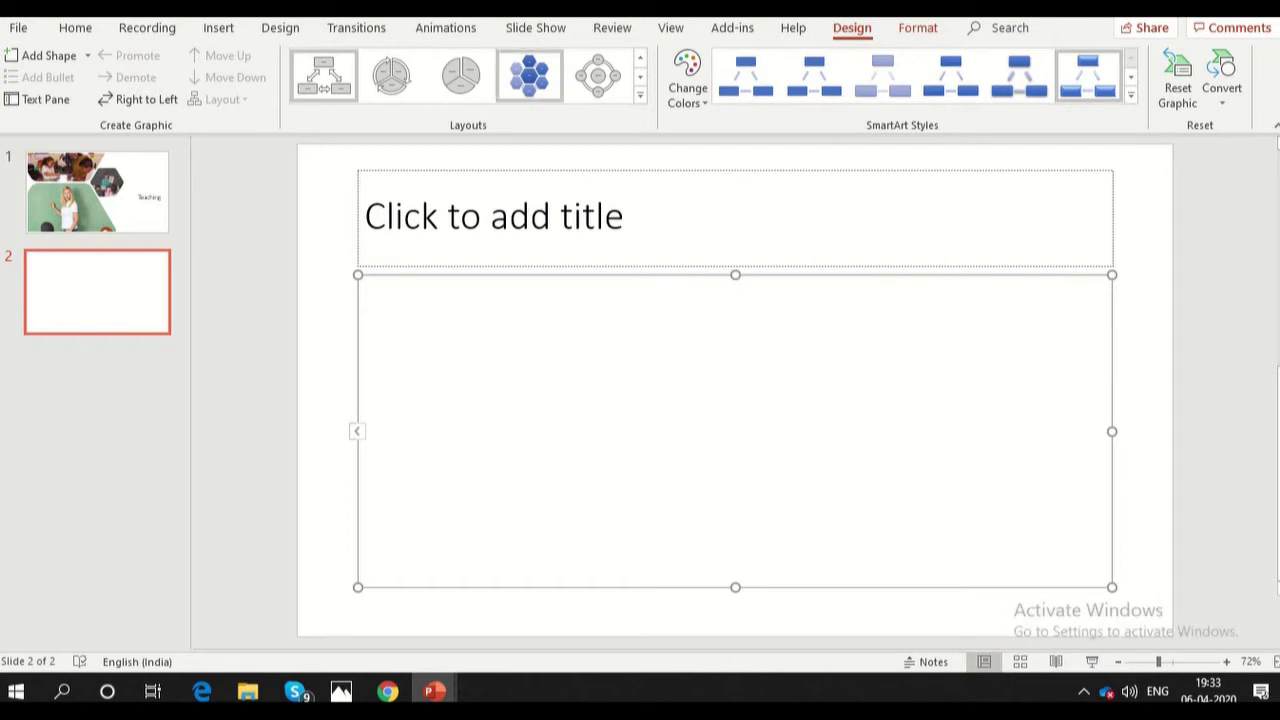
pyautogui.click(746, 76)
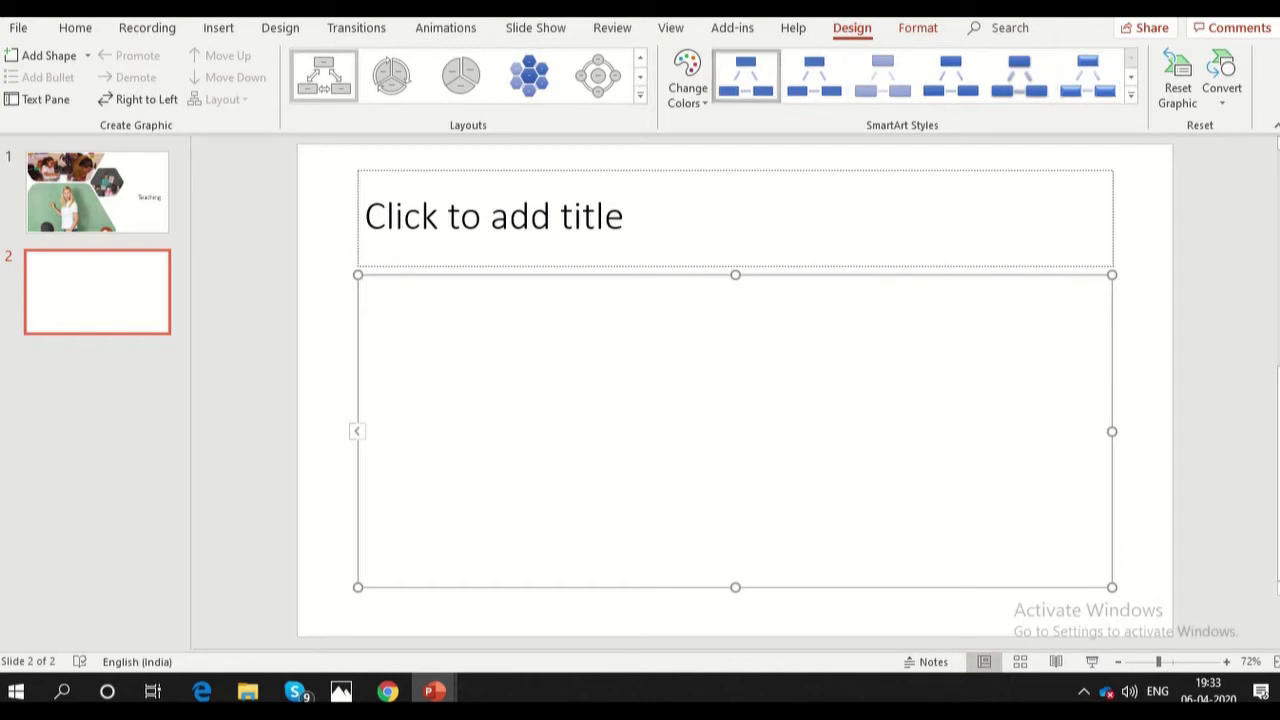
pyautogui.click(882, 76)
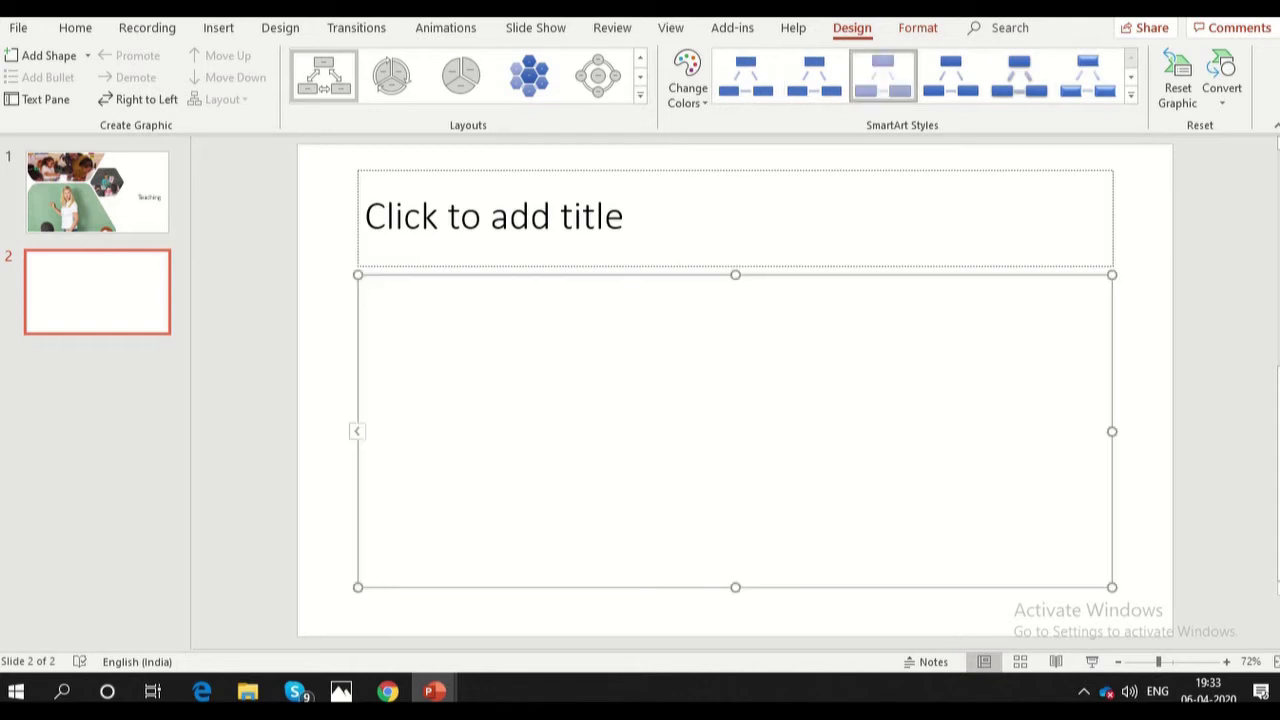
pyautogui.click(917, 27)
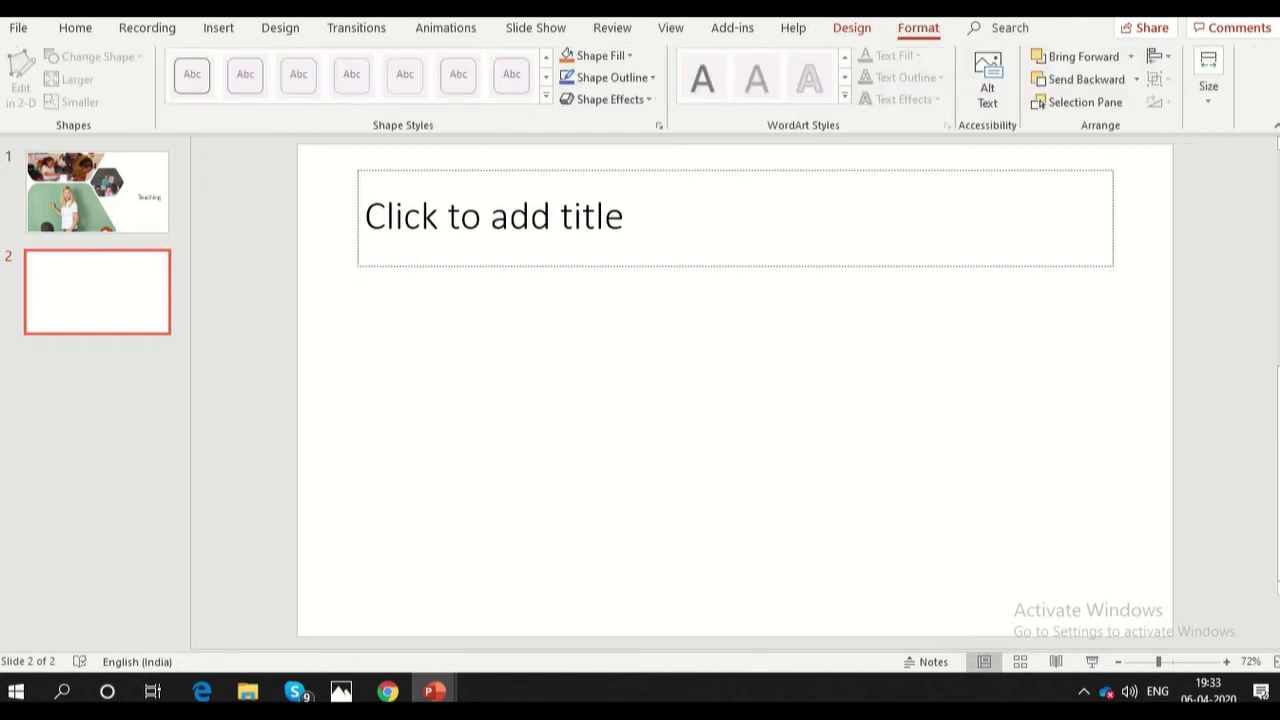
pyautogui.click(732, 27)
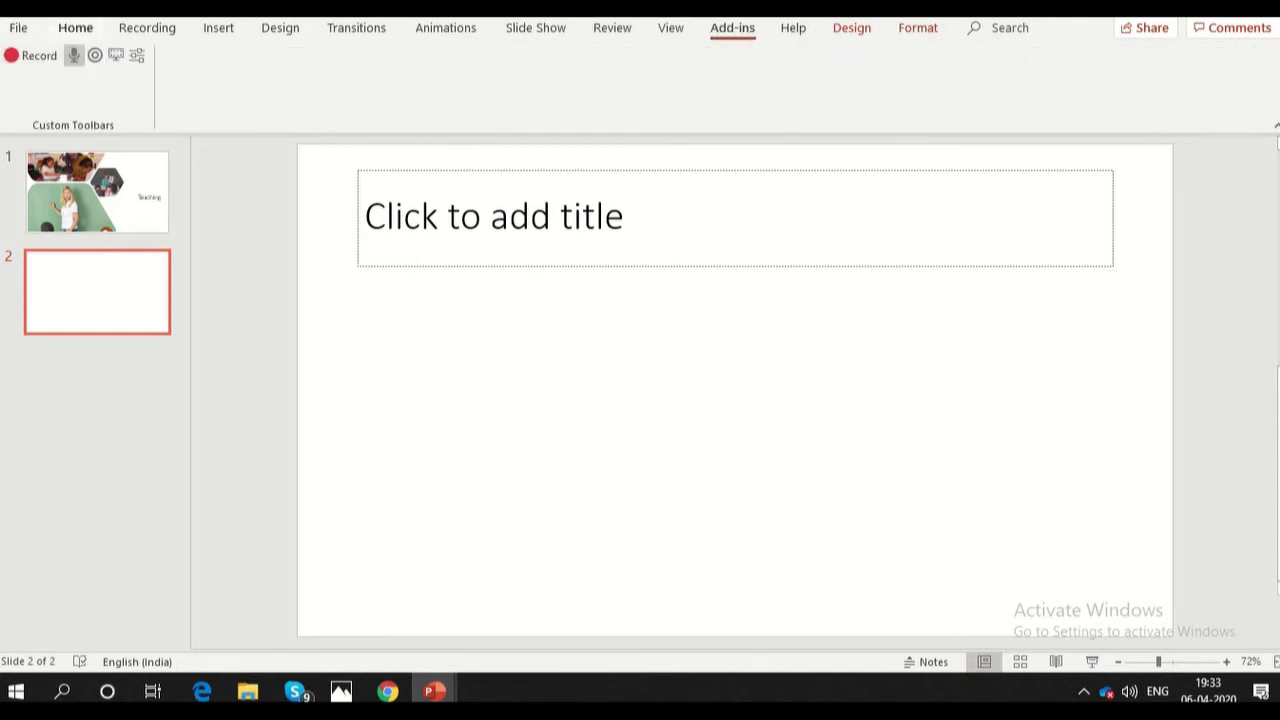
pyautogui.click(147, 27)
# Insert an Ascending Picture Accent Process SmartArt graphic on the second slide and select its upper picture circle
pyautogui.click(218, 27)
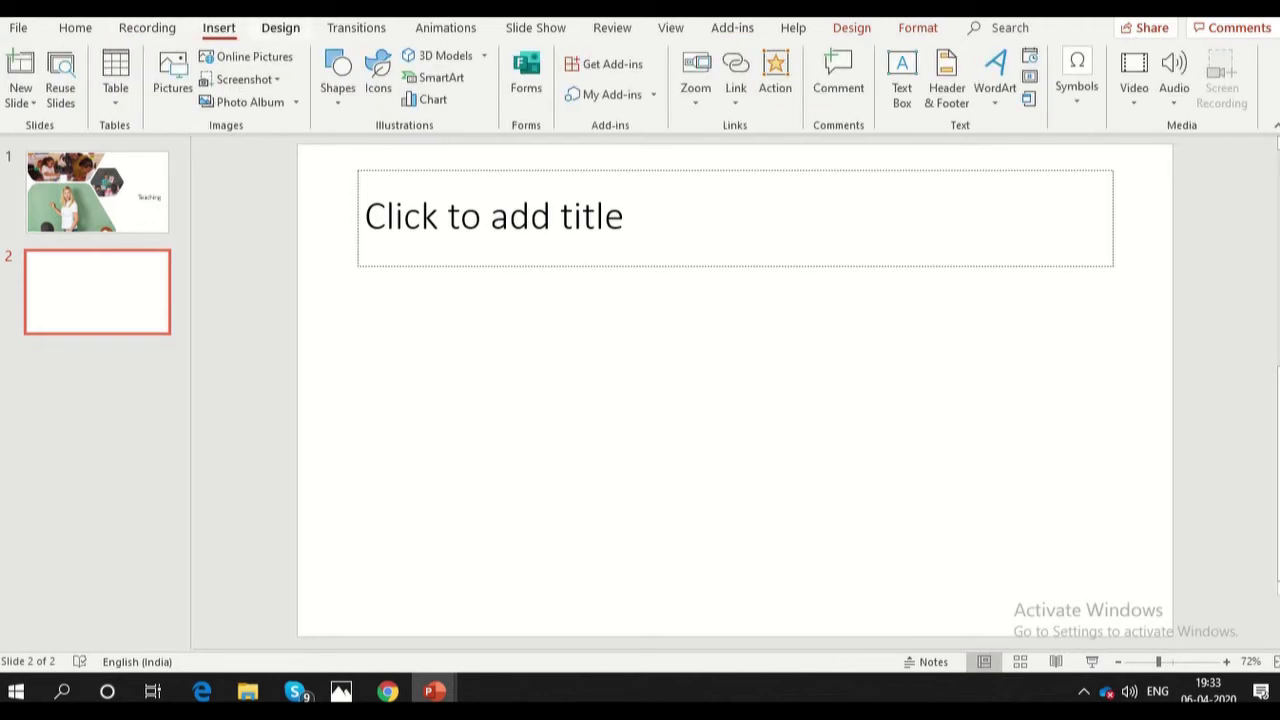
pyautogui.click(435, 77)
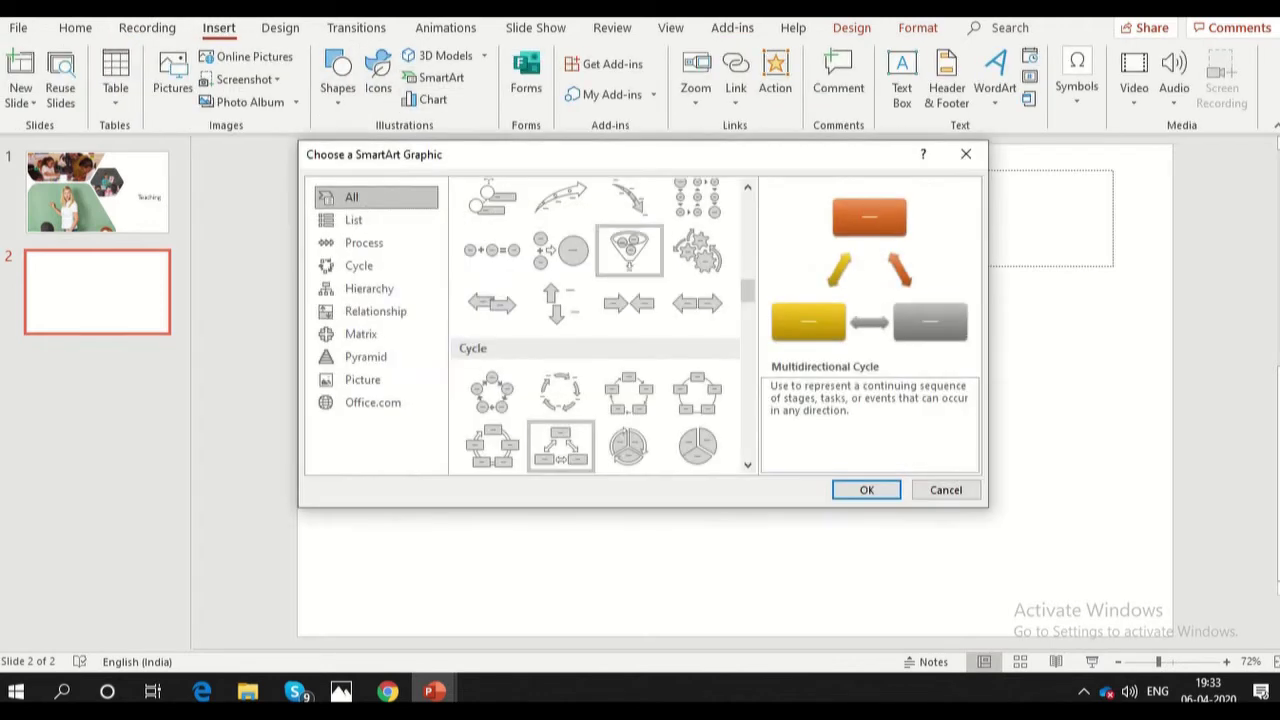
pyautogui.click(492, 205)
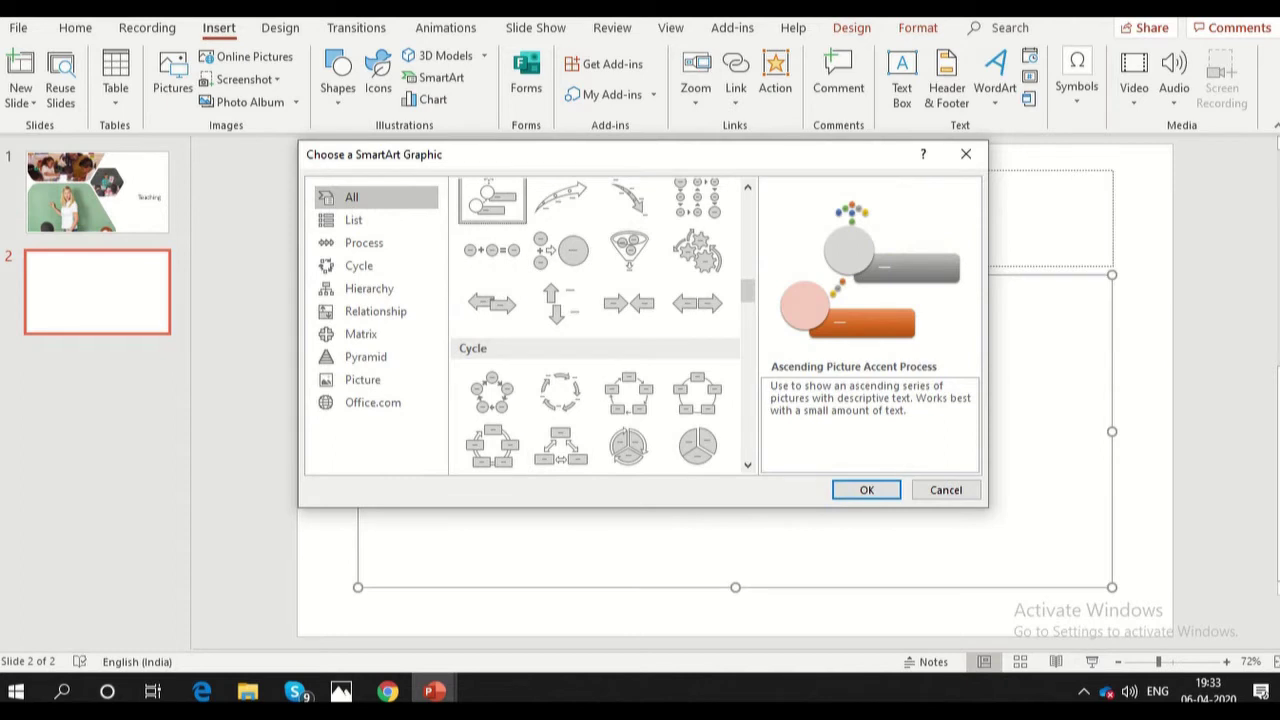
pyautogui.click(866, 489)
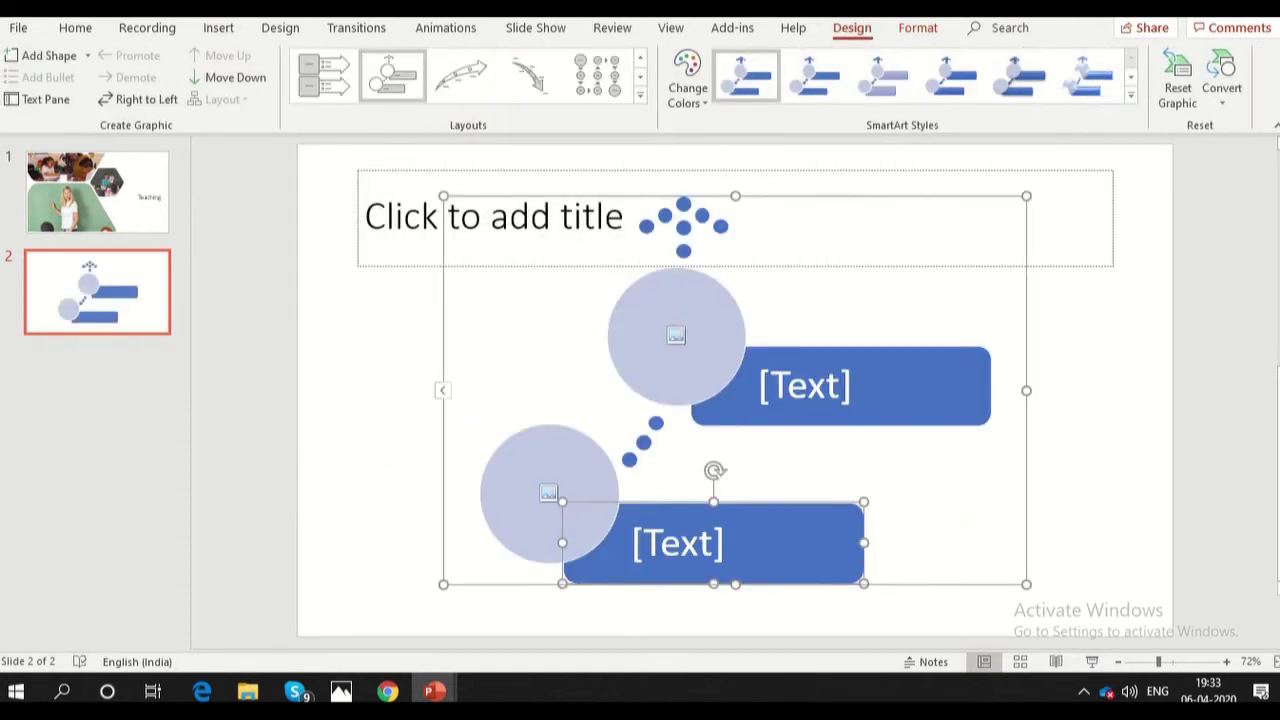
pyautogui.press('Escape')
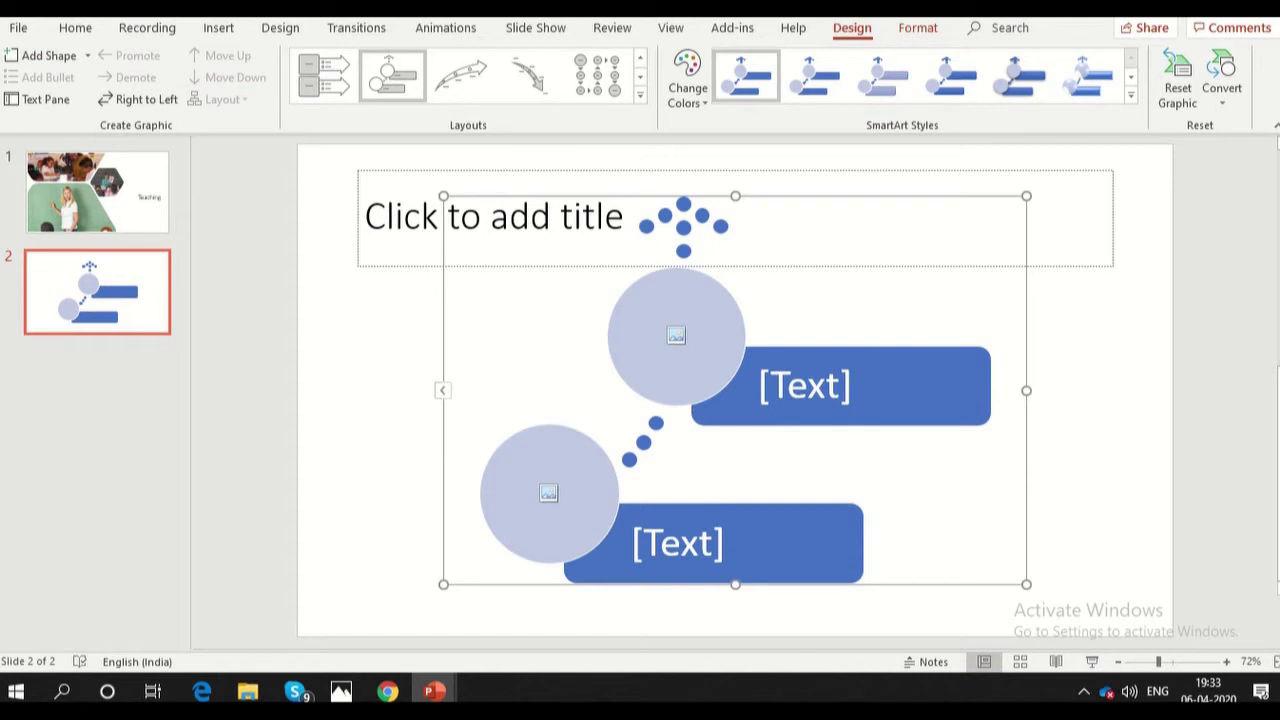
pyautogui.click(676, 335)
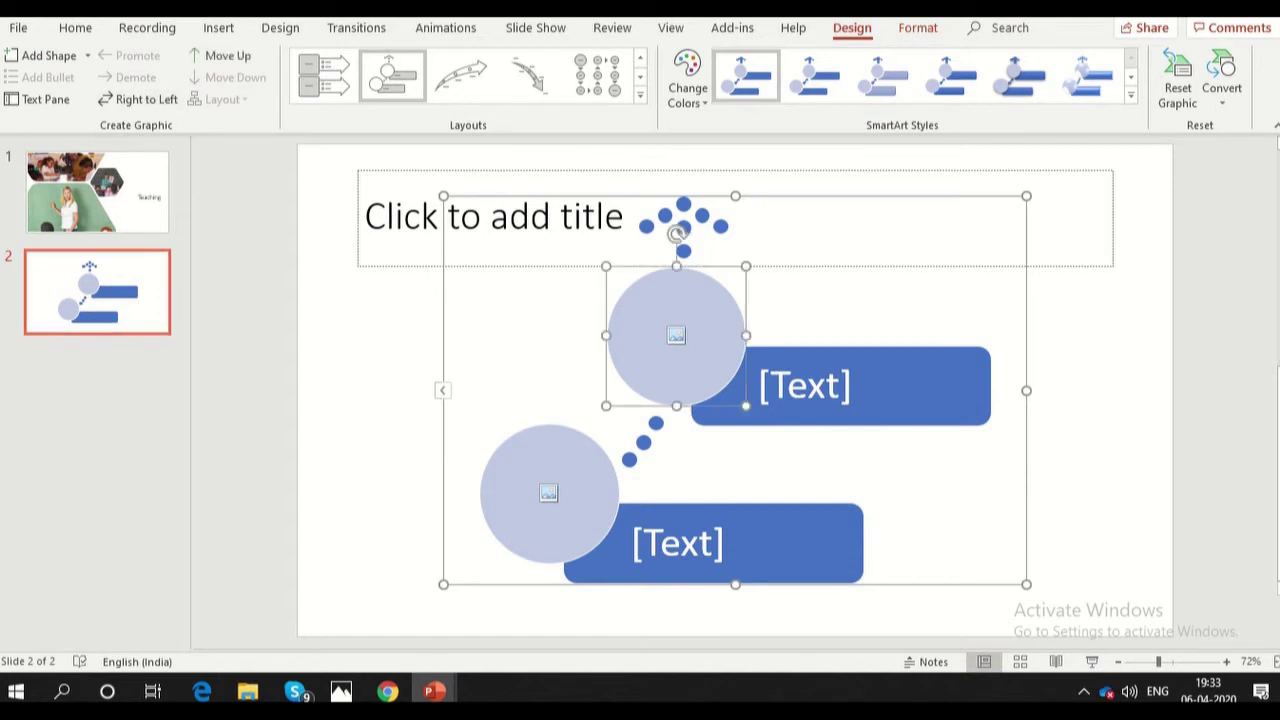
# Remove the Ascending Picture Accent Process graphic from the second slide
pyautogui.click(494, 216)
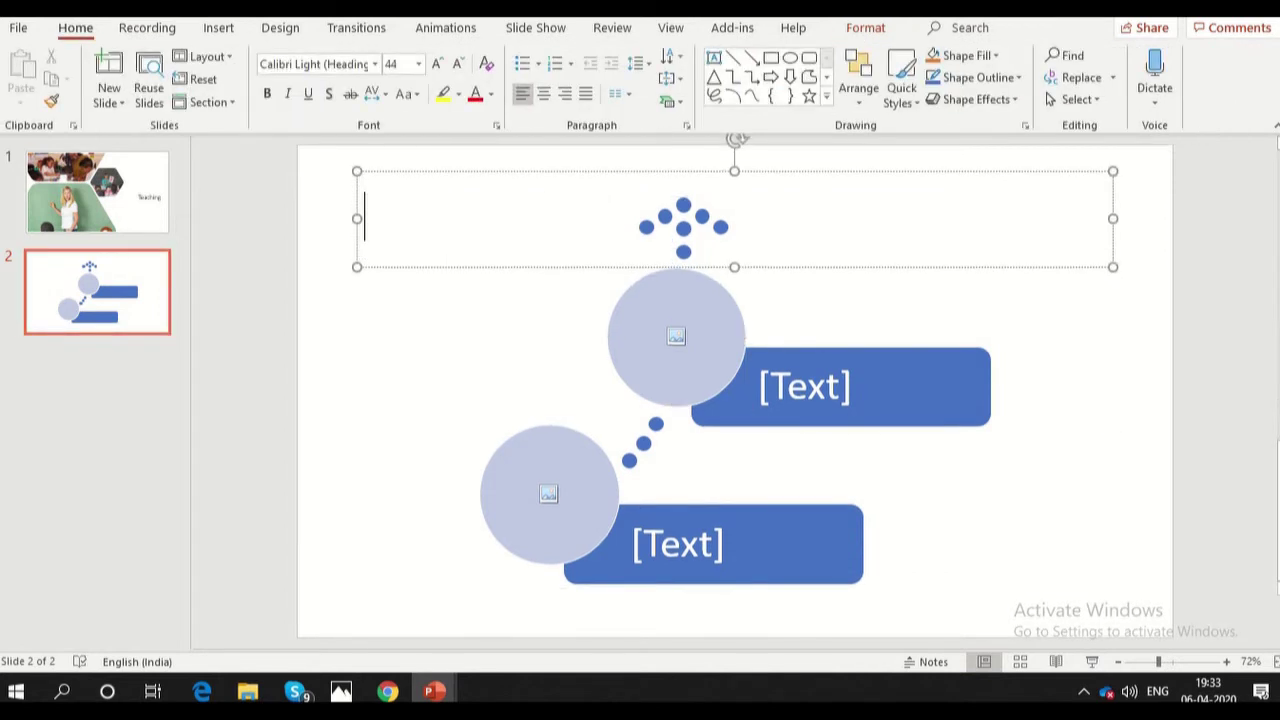
pyautogui.click(900, 386)
pyautogui.click(790, 544)
pyautogui.press('Delete')
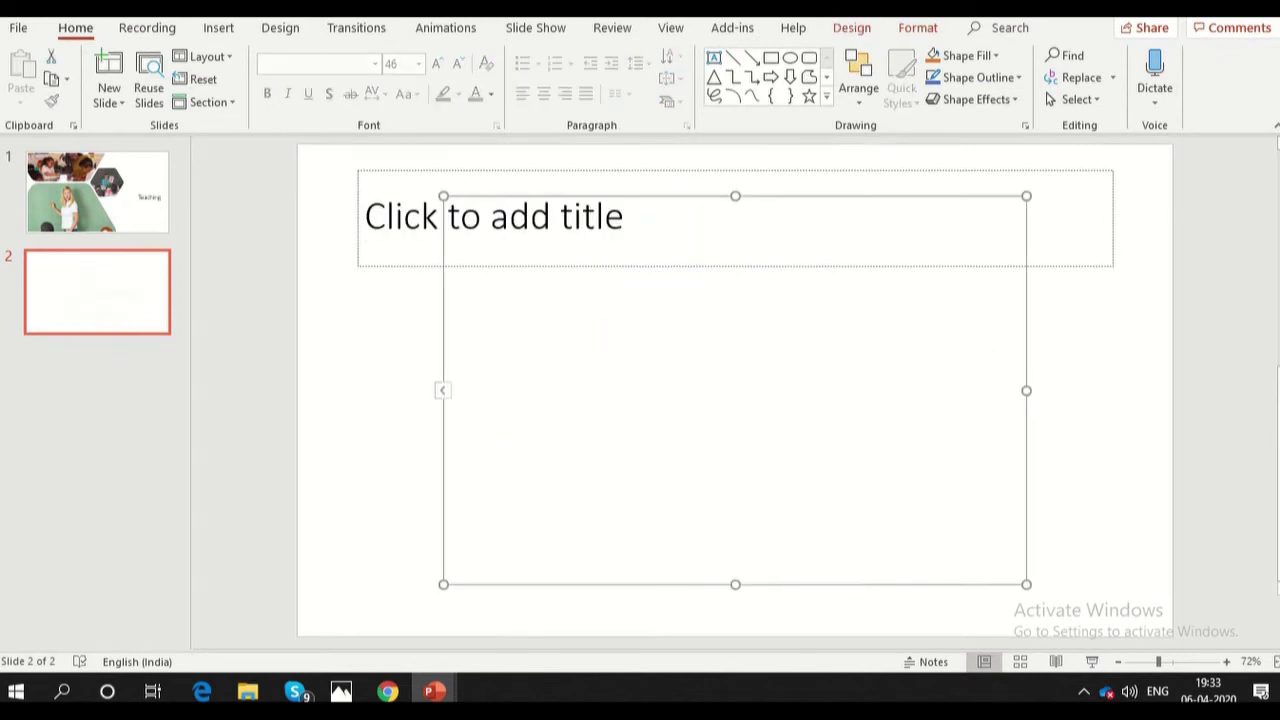
pyautogui.hotkey('ctrl', 'z')
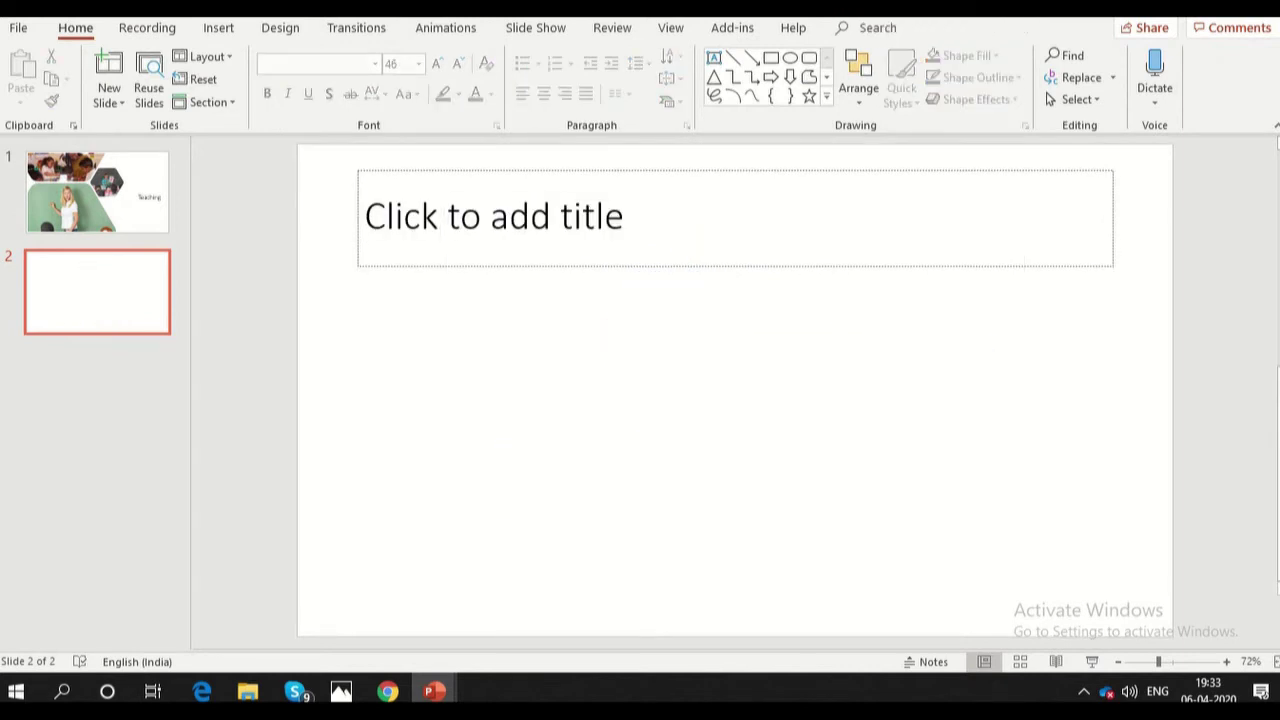
pyautogui.click(280, 28)
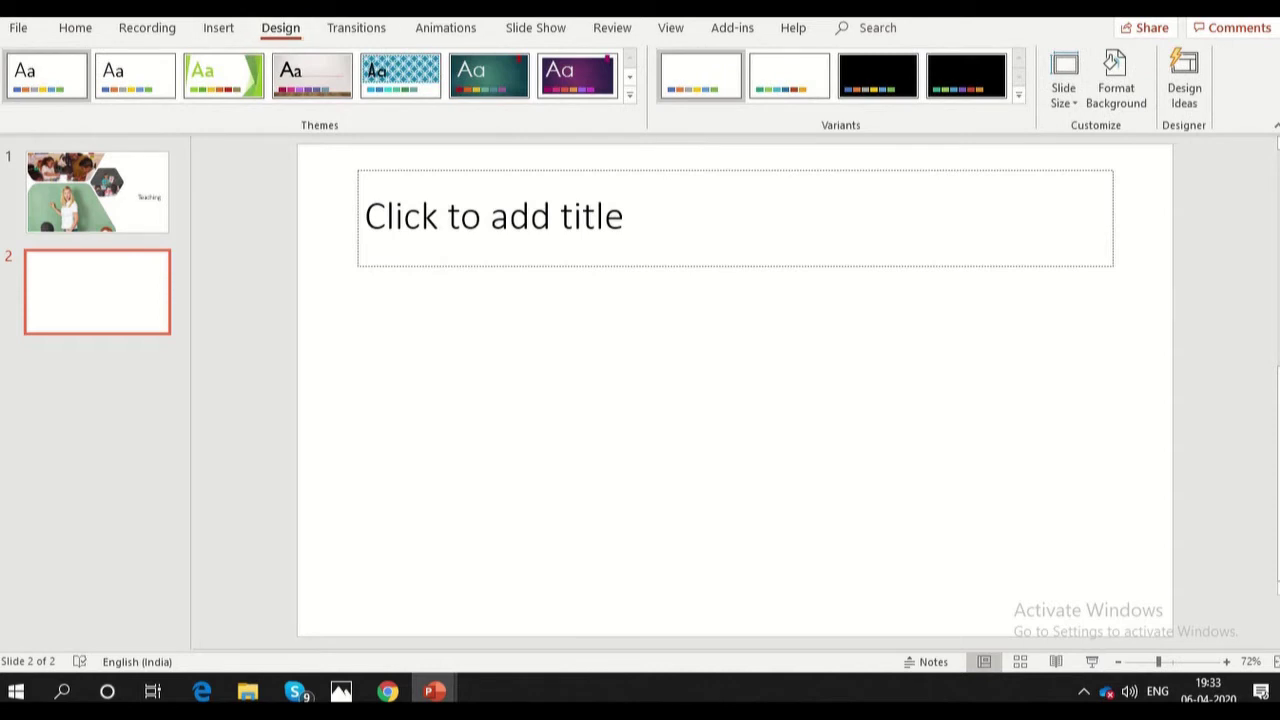
pyautogui.click(356, 28)
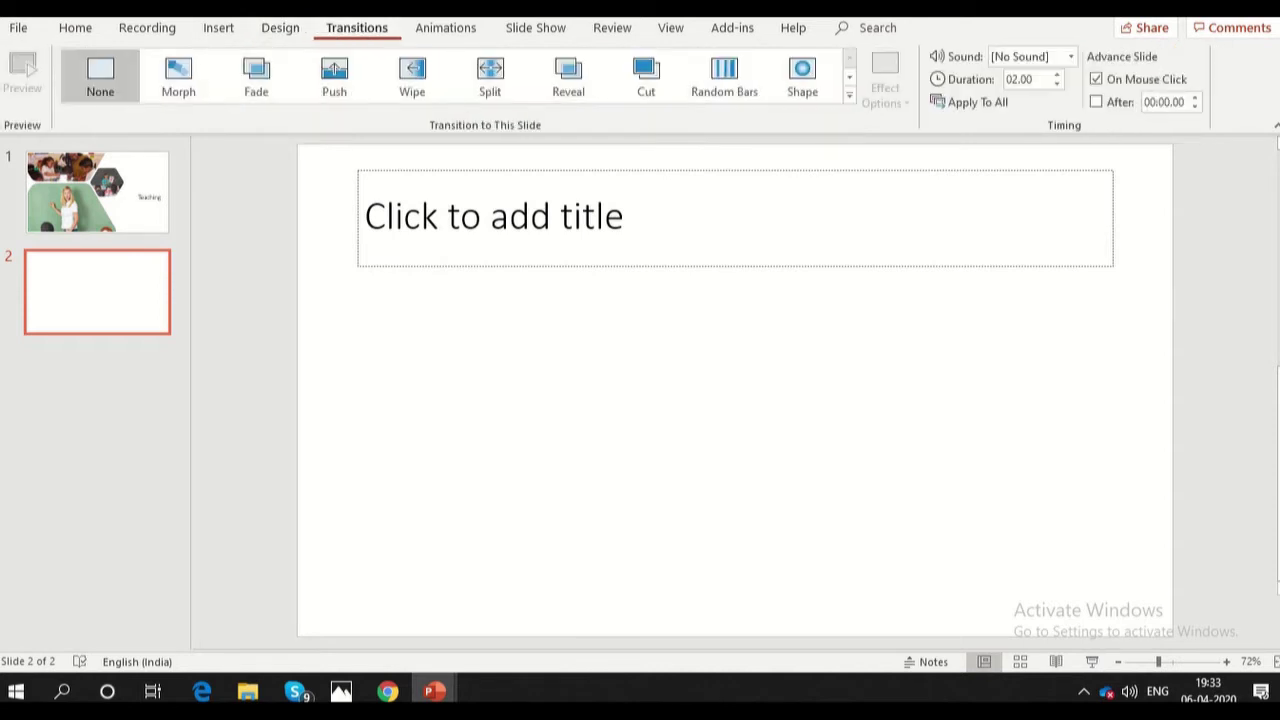
pyautogui.click(445, 27)
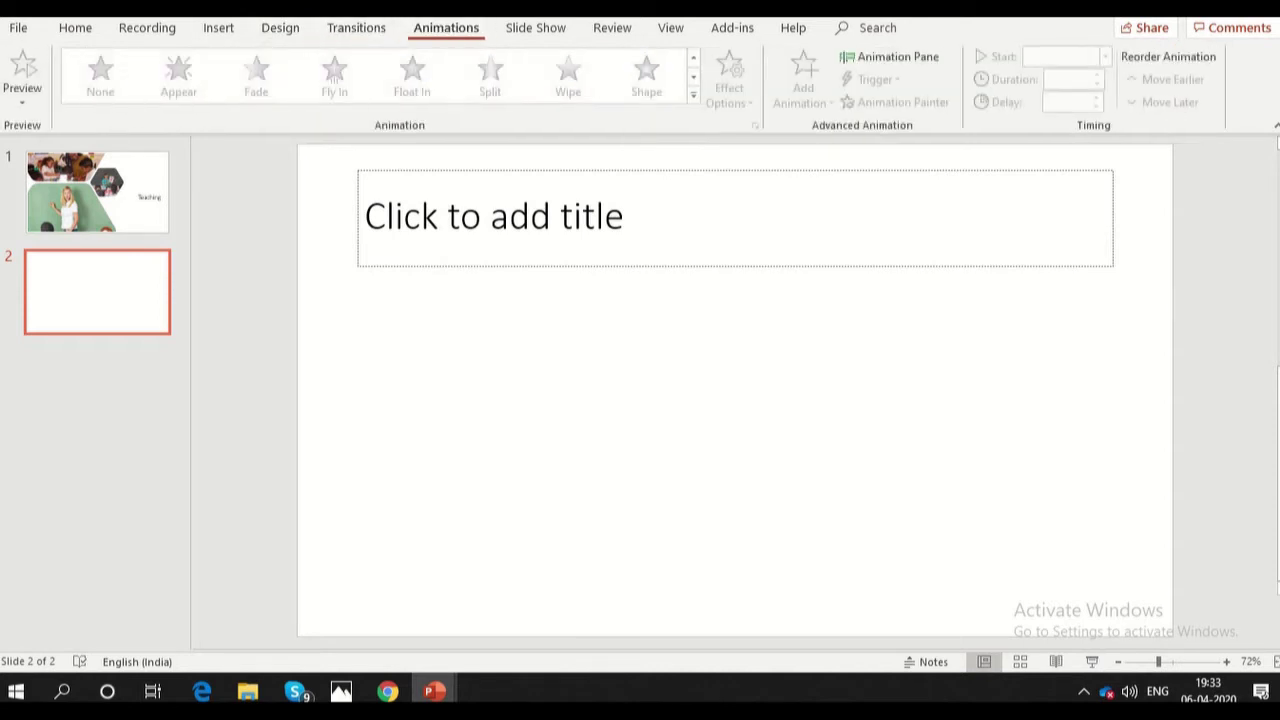
pyautogui.click(356, 27)
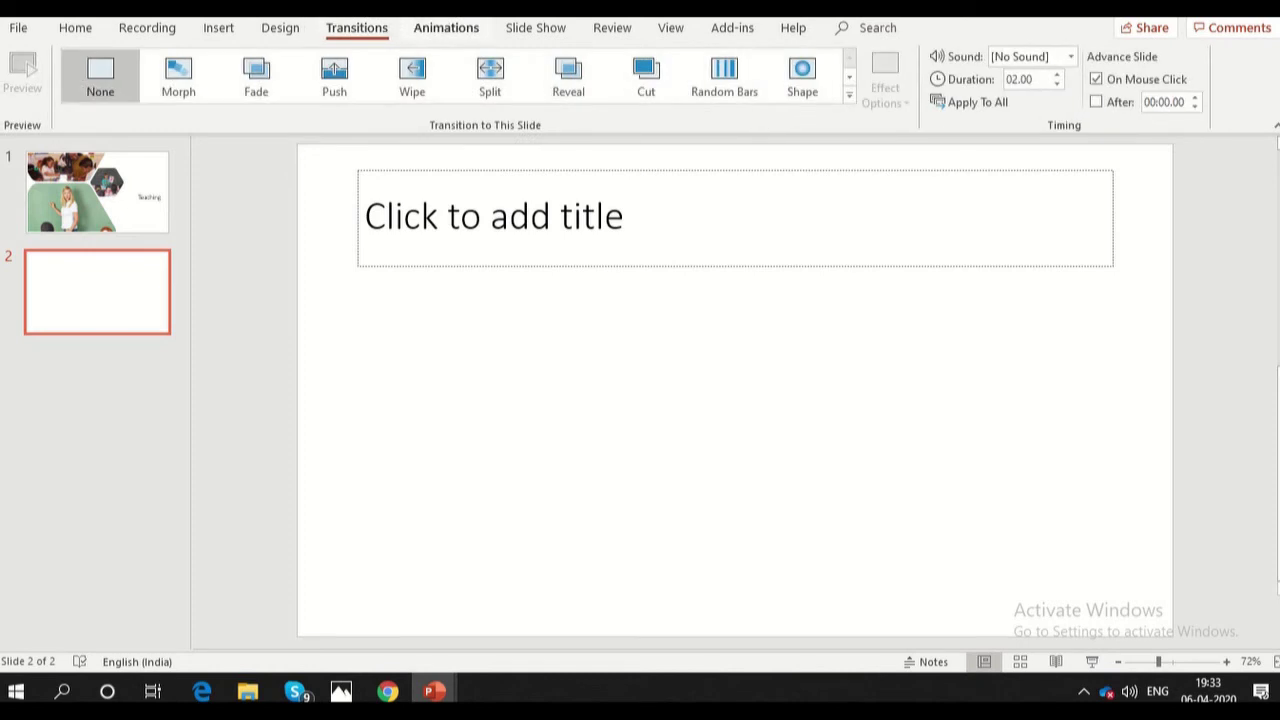
pyautogui.click(445, 27)
pyautogui.click(535, 27)
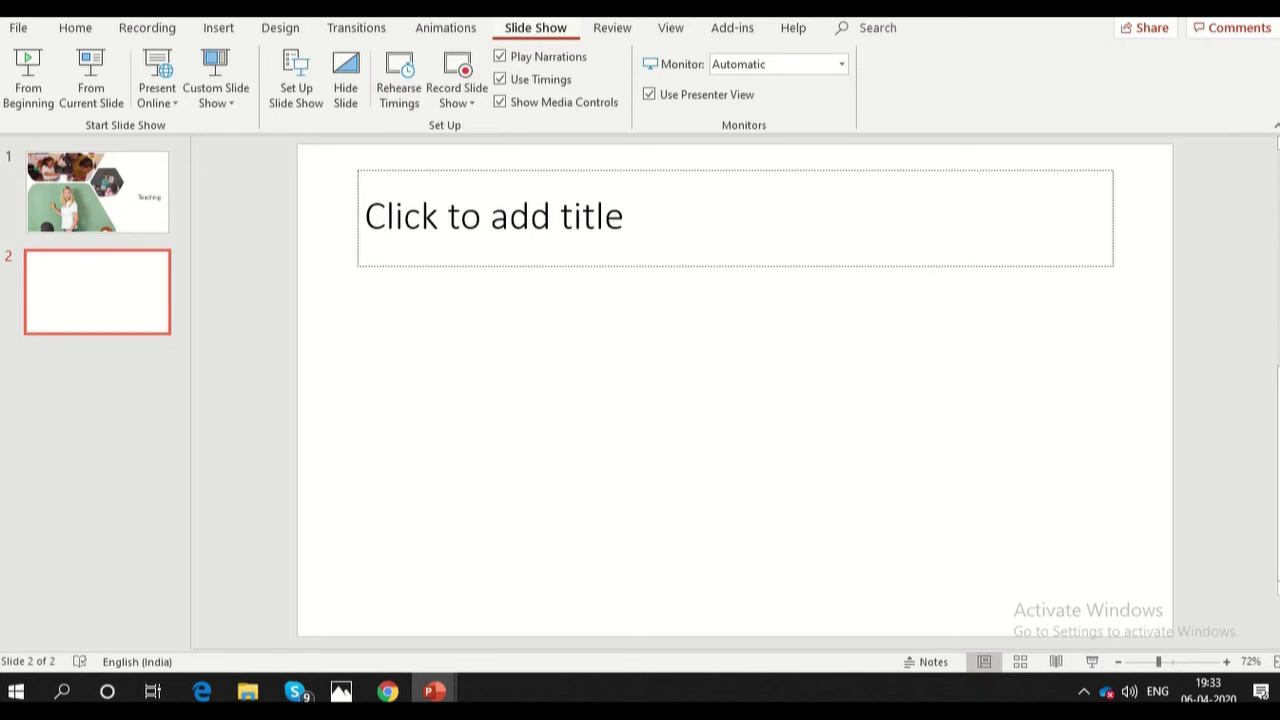
pyautogui.click(446, 27)
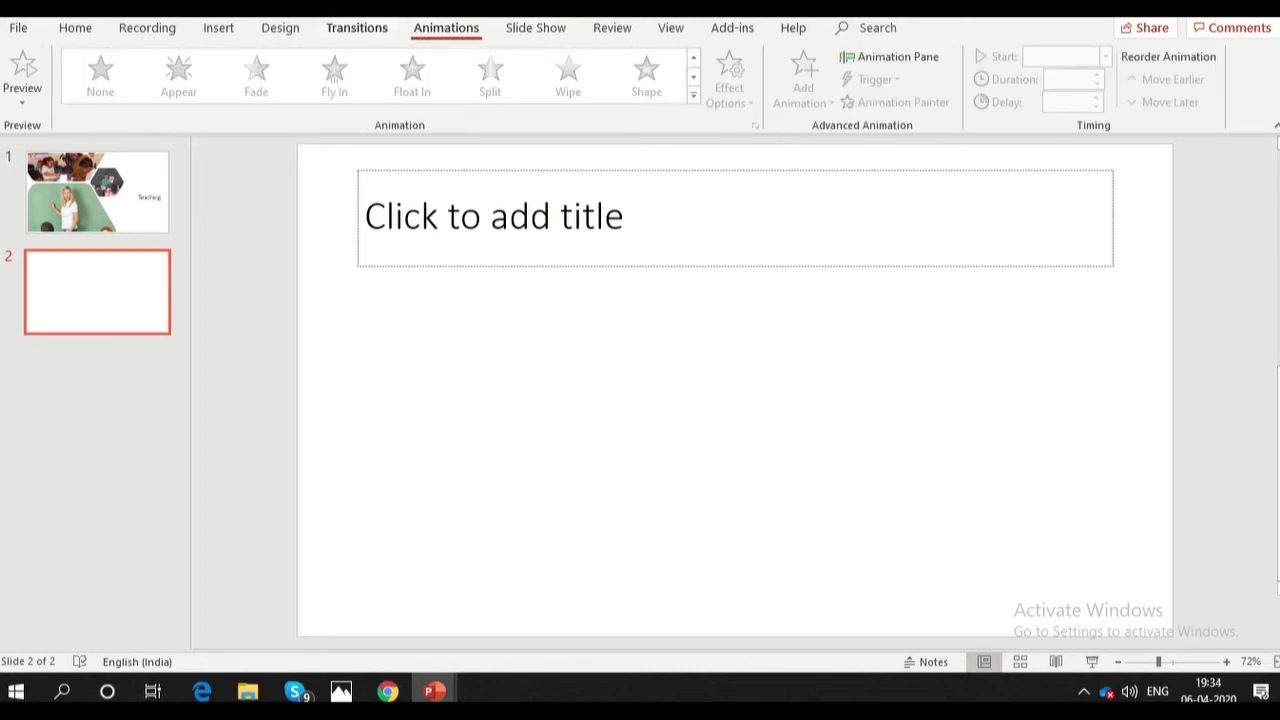
pyautogui.click(356, 27)
pyautogui.click(280, 27)
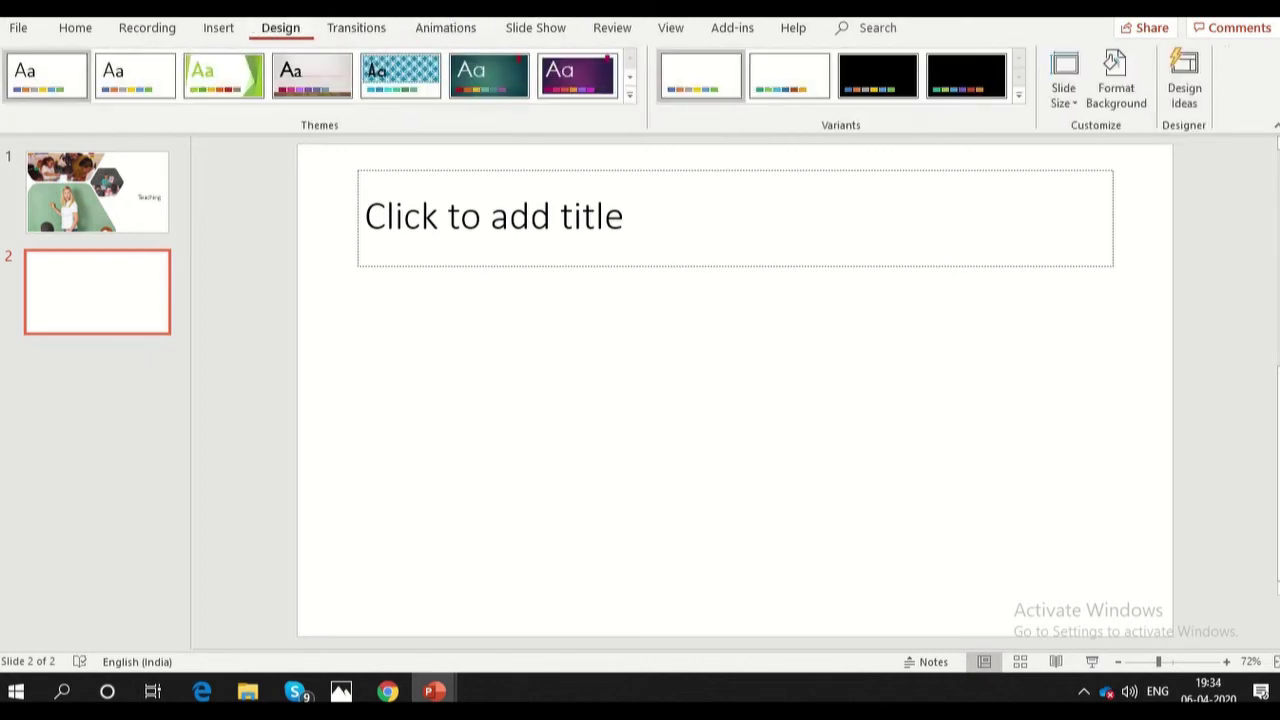
pyautogui.click(446, 27)
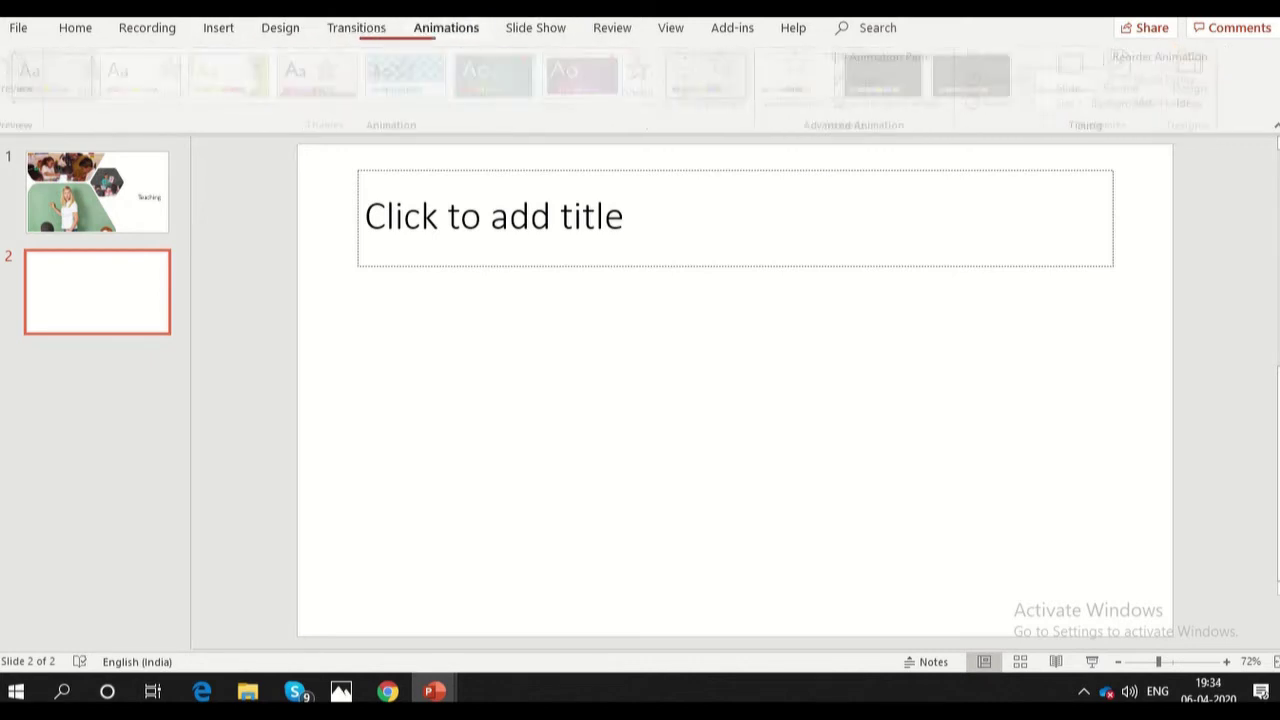
pyautogui.scroll(3, 334, 78)
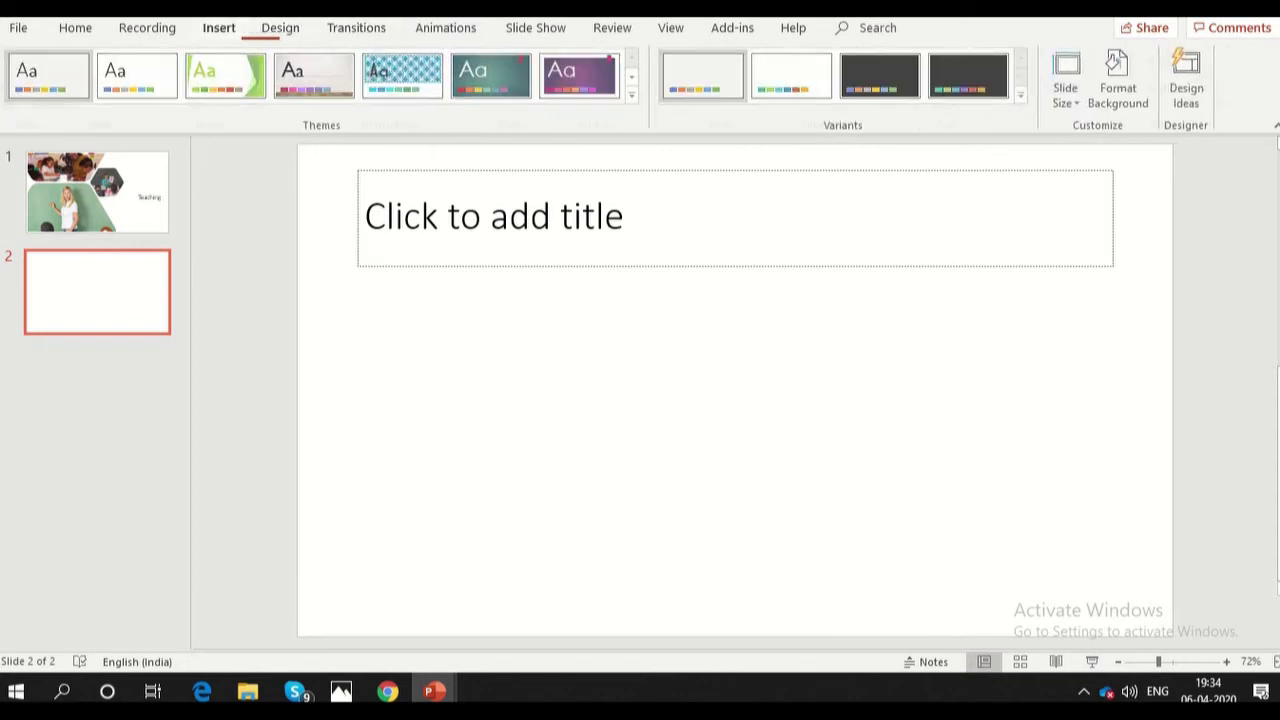
pyautogui.scroll(-3, 334, 78)
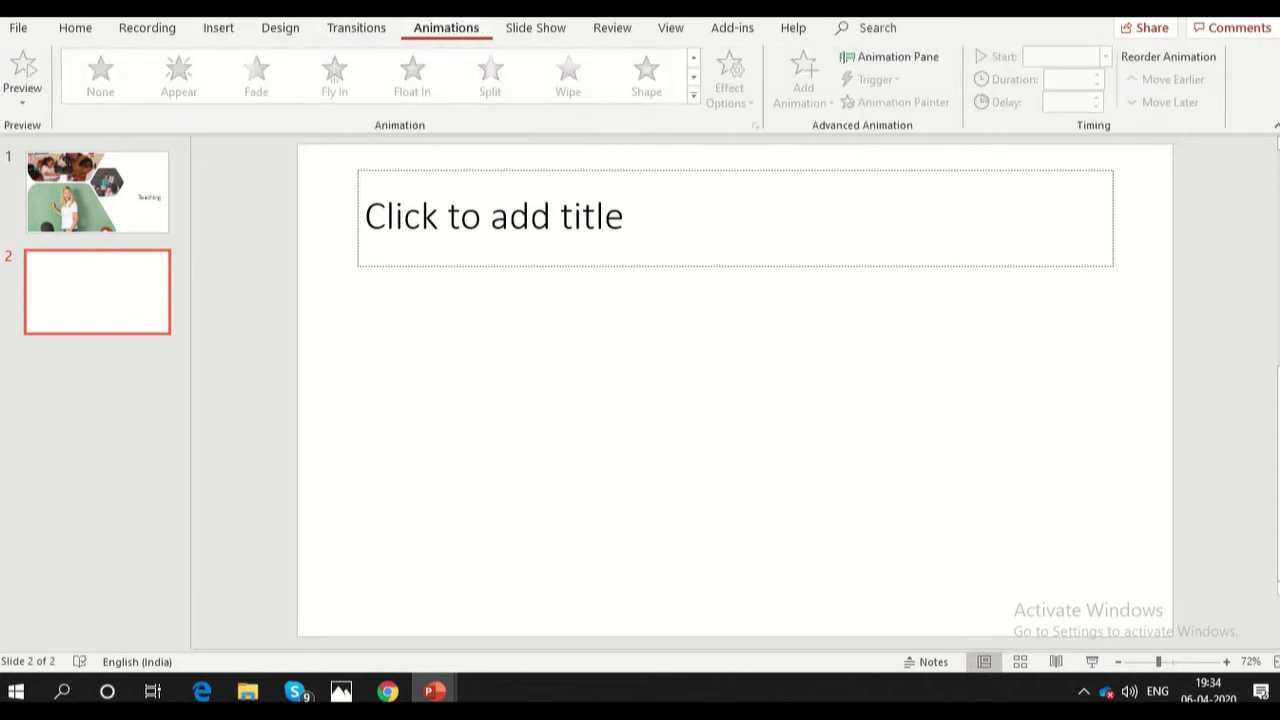
pyautogui.scroll(-1, 334, 78)
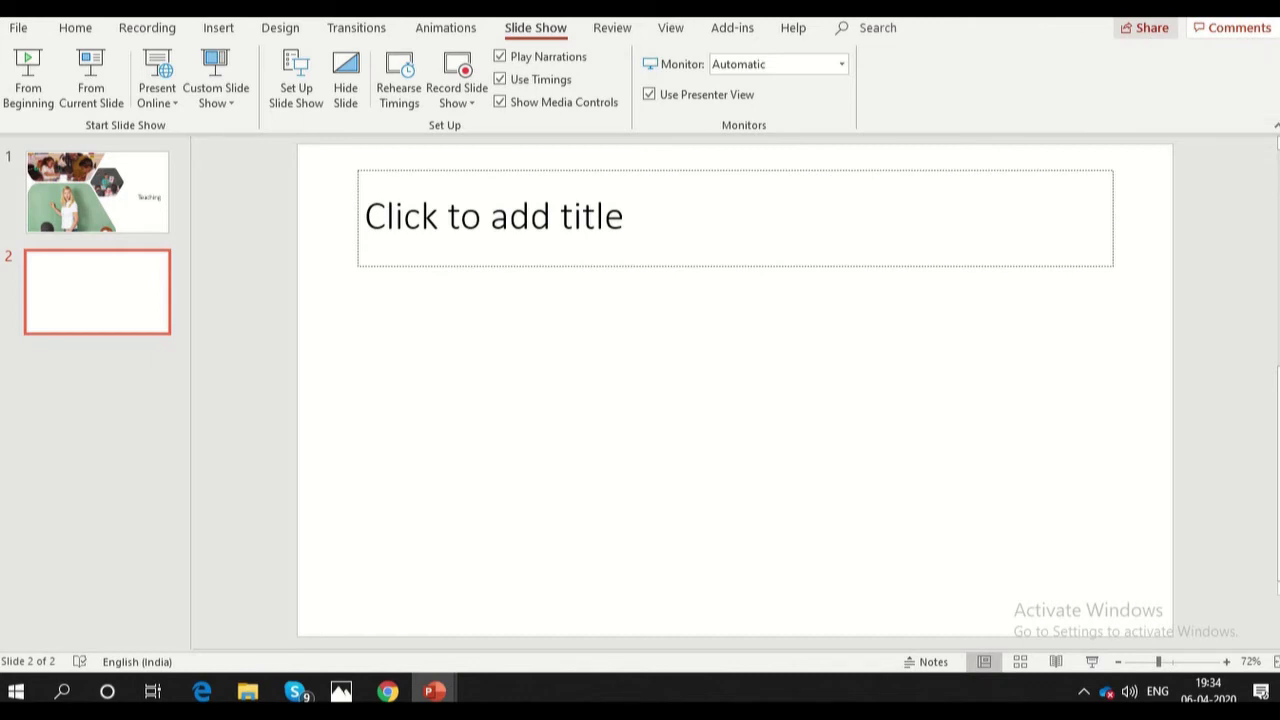
pyautogui.click(734, 431)
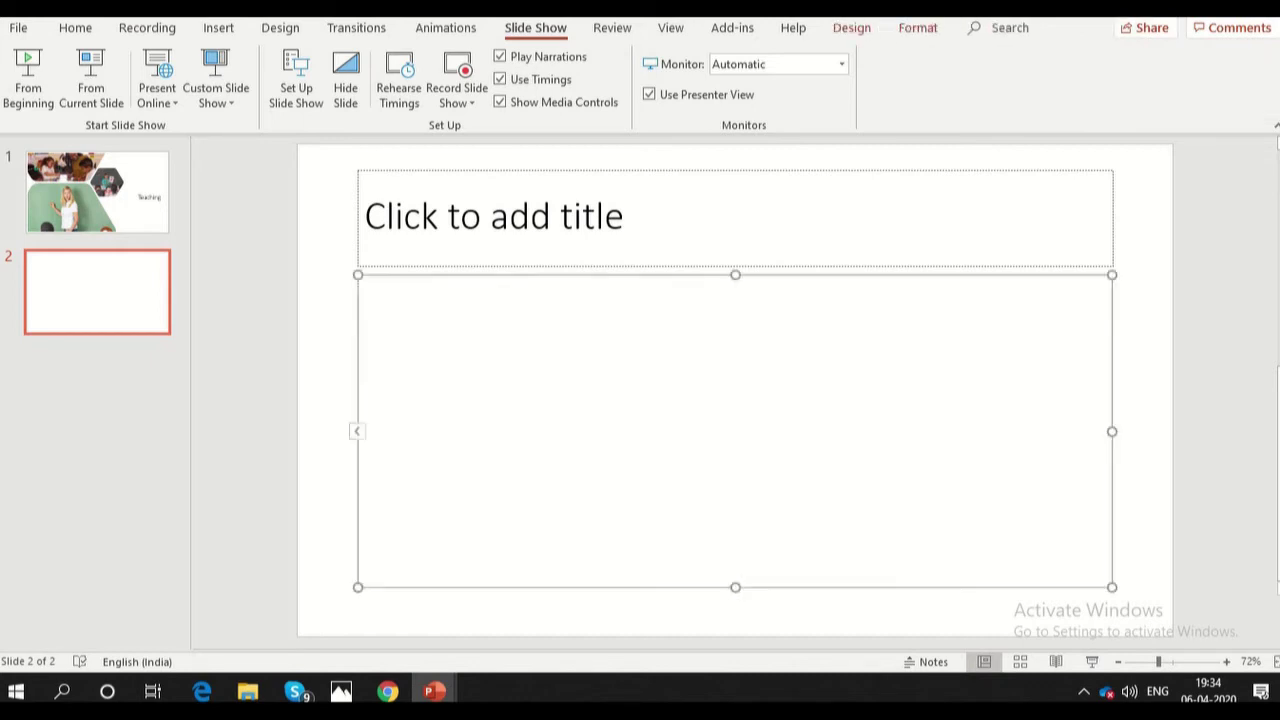
pyautogui.click(493, 216)
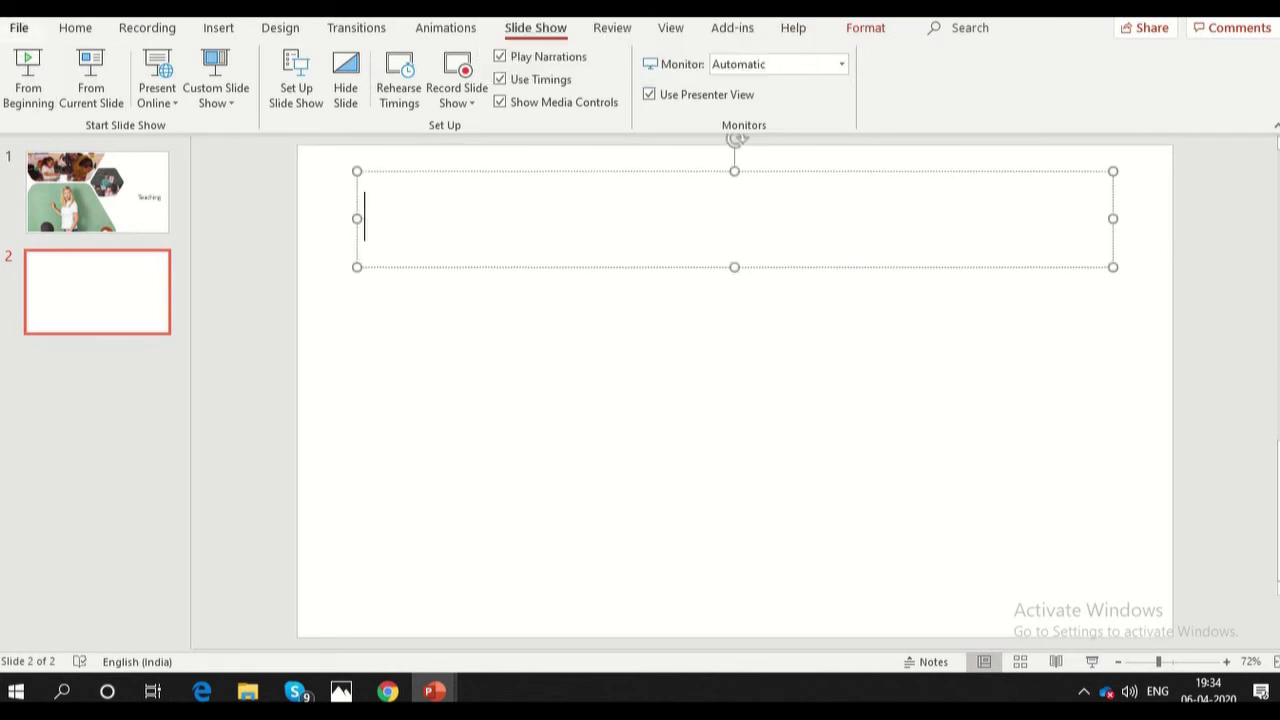
pyautogui.click(19, 27)
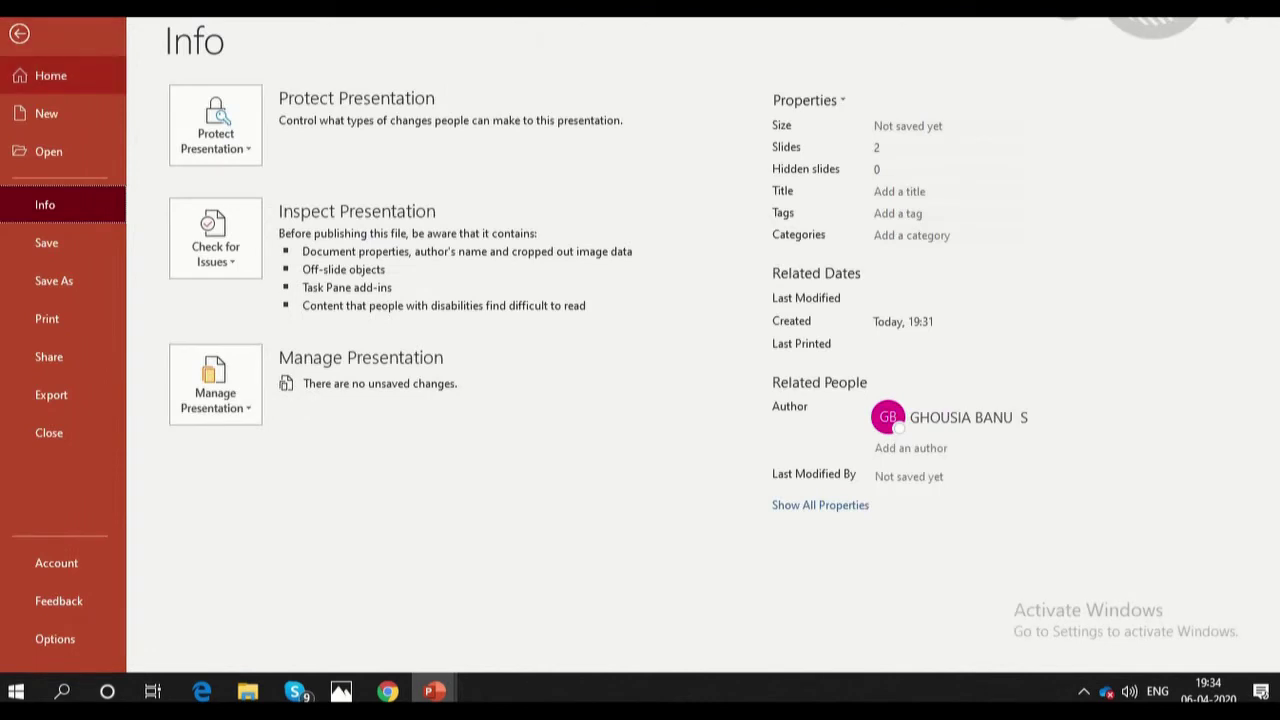
pyautogui.press('Escape')
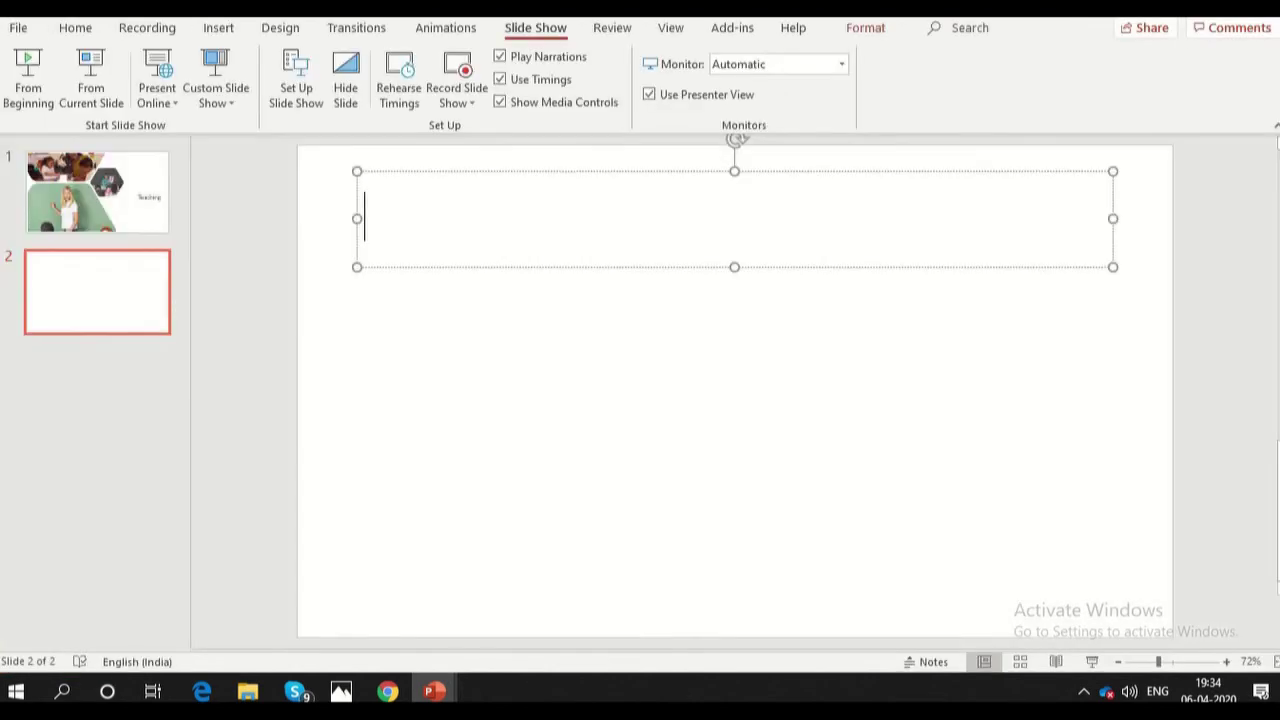
# Go back to the Teaching title slide and switch to the open Europe Ph presentation
pyautogui.moveTo(433, 690)
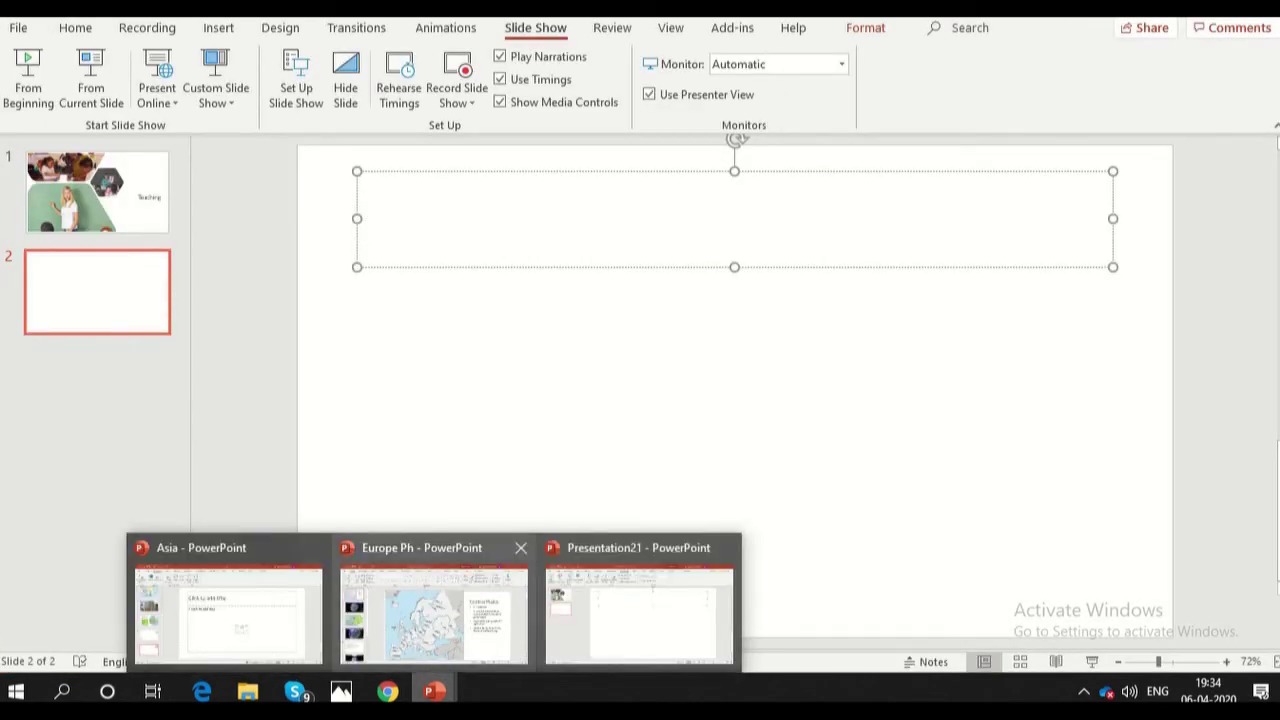
pyautogui.click(638, 612)
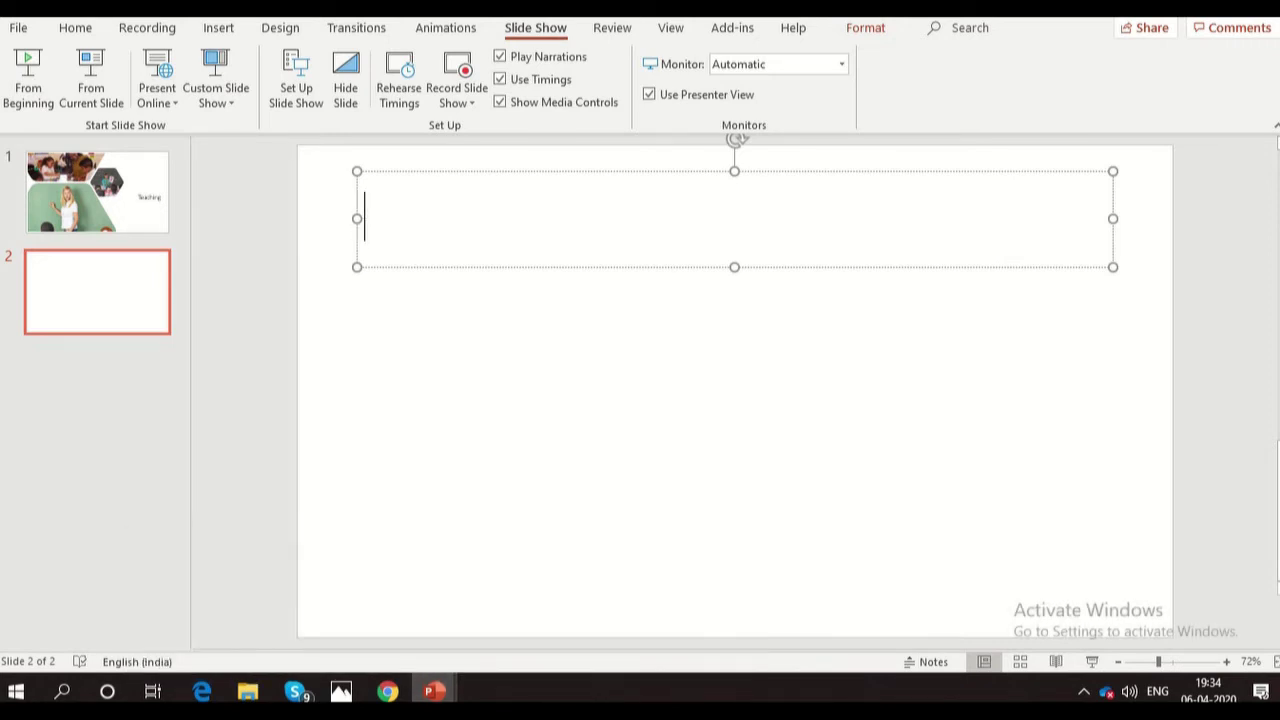
pyautogui.scroll(2, 734, 390)
pyautogui.moveTo(433, 690)
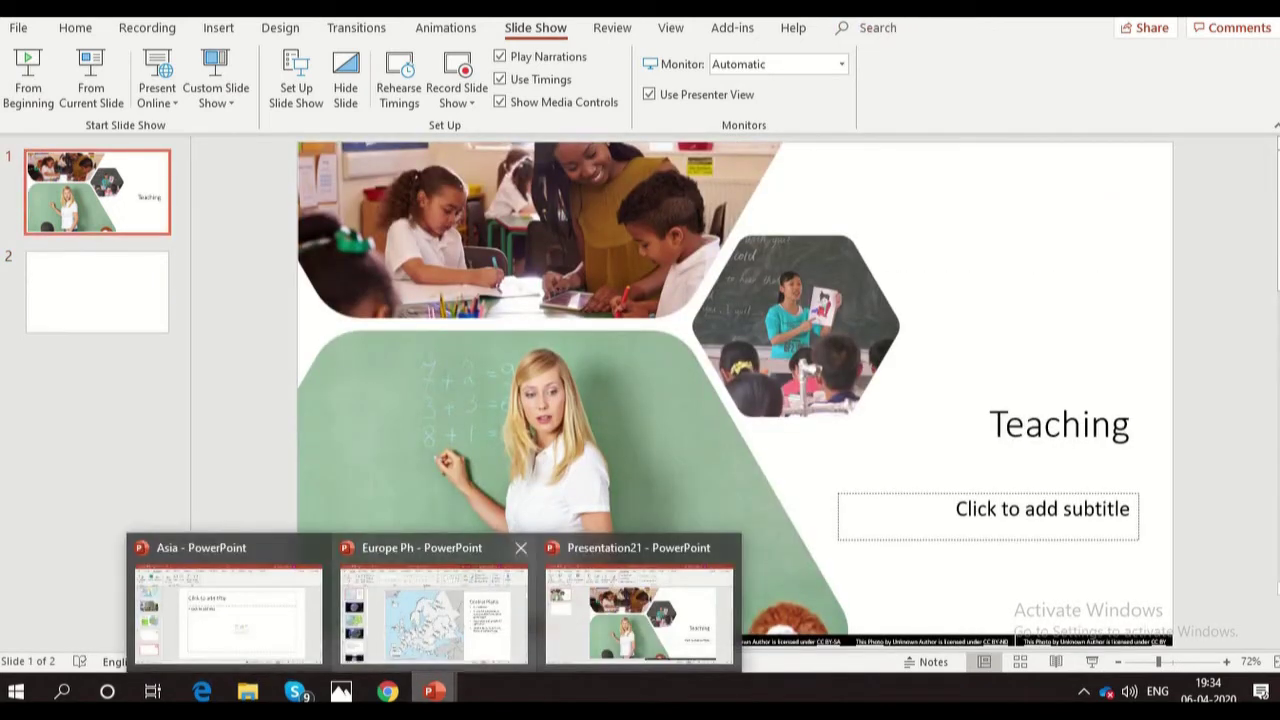
pyautogui.click(433, 605)
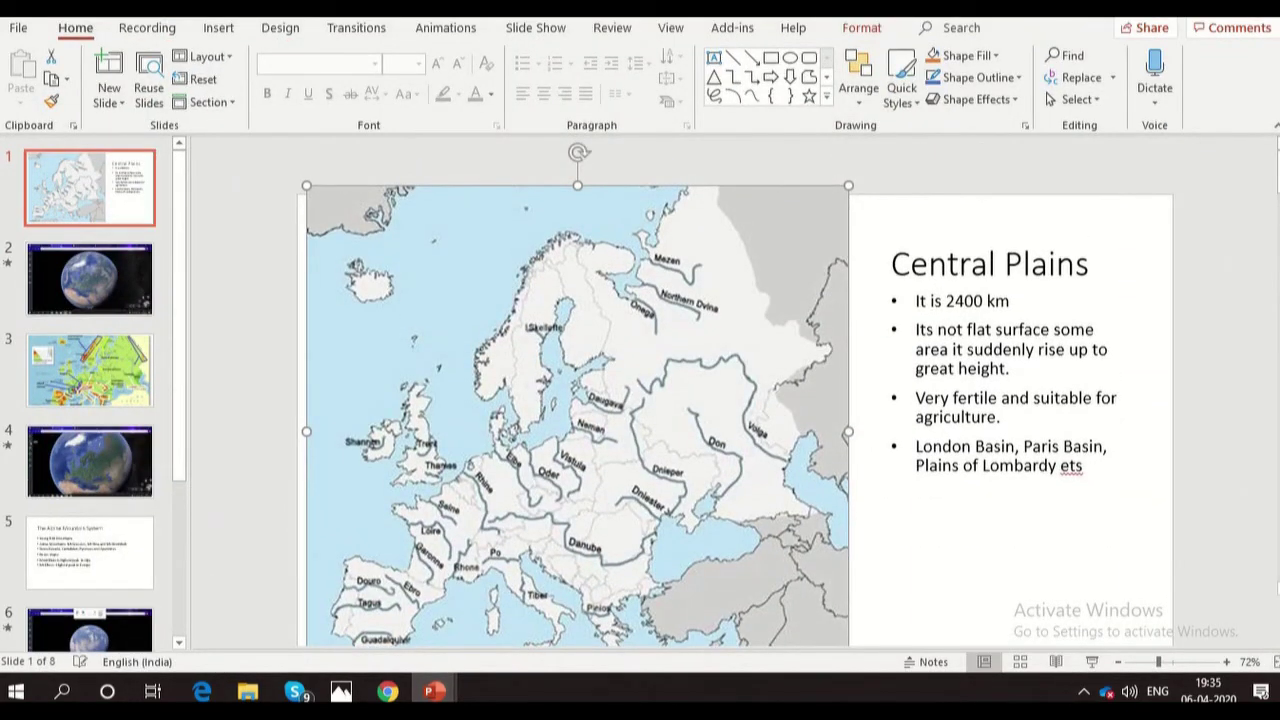
# Review the Central Plains slide and play the embedded Google Earth video on slide 2
pyautogui.scroll(-1, 735, 390)
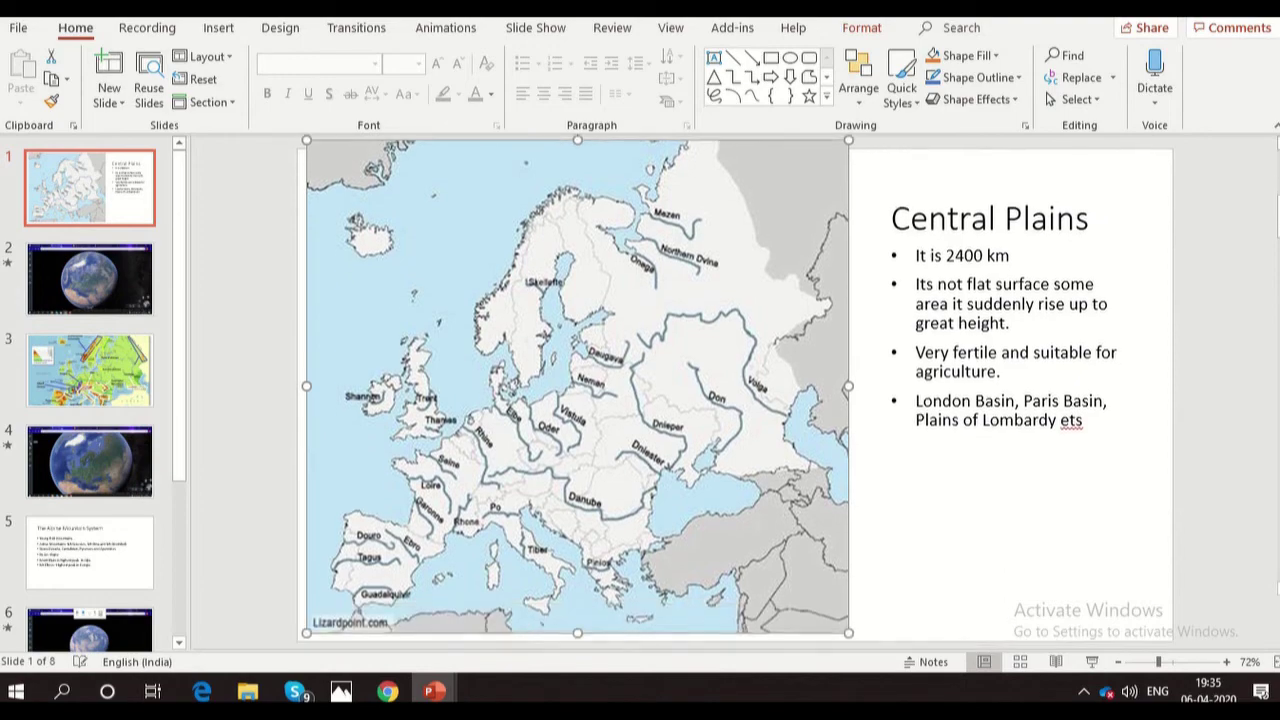
pyautogui.scroll(-1, 702, 240)
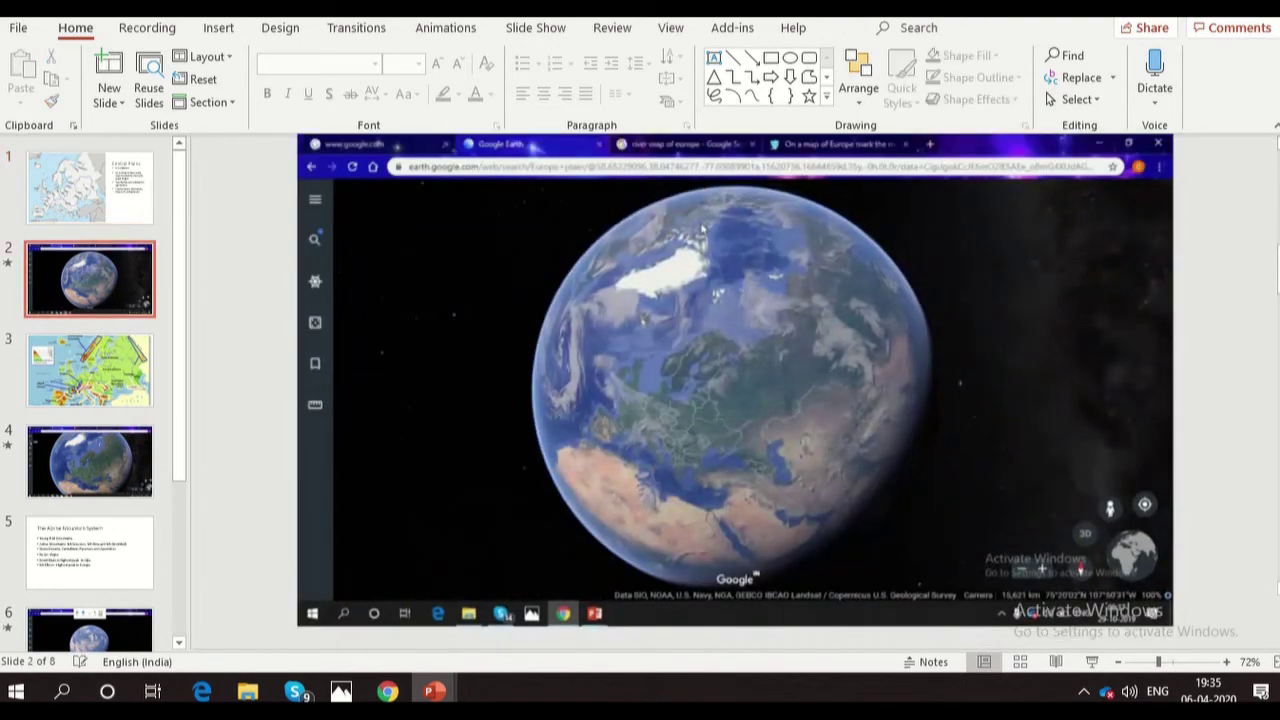
pyautogui.scroll(-2, 702, 240)
pyautogui.scroll(2, 702, 240)
pyautogui.scroll(1, 702, 240)
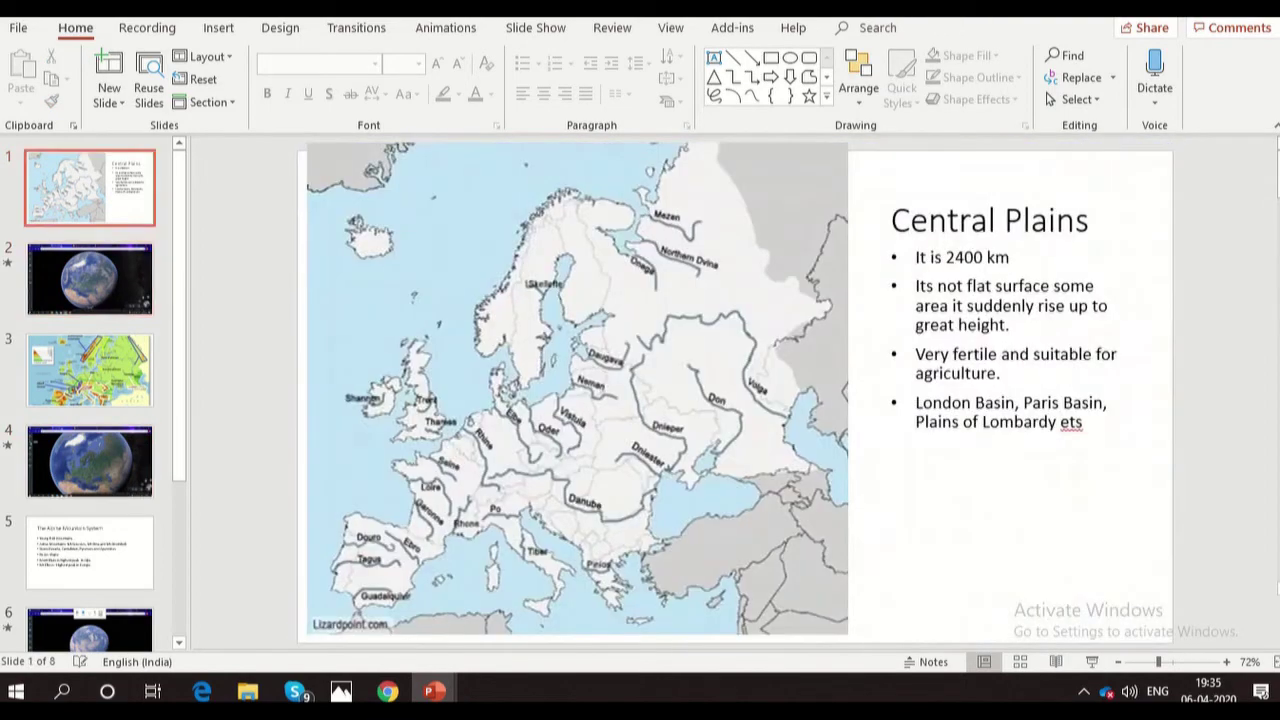
pyautogui.scroll(-1, 702, 240)
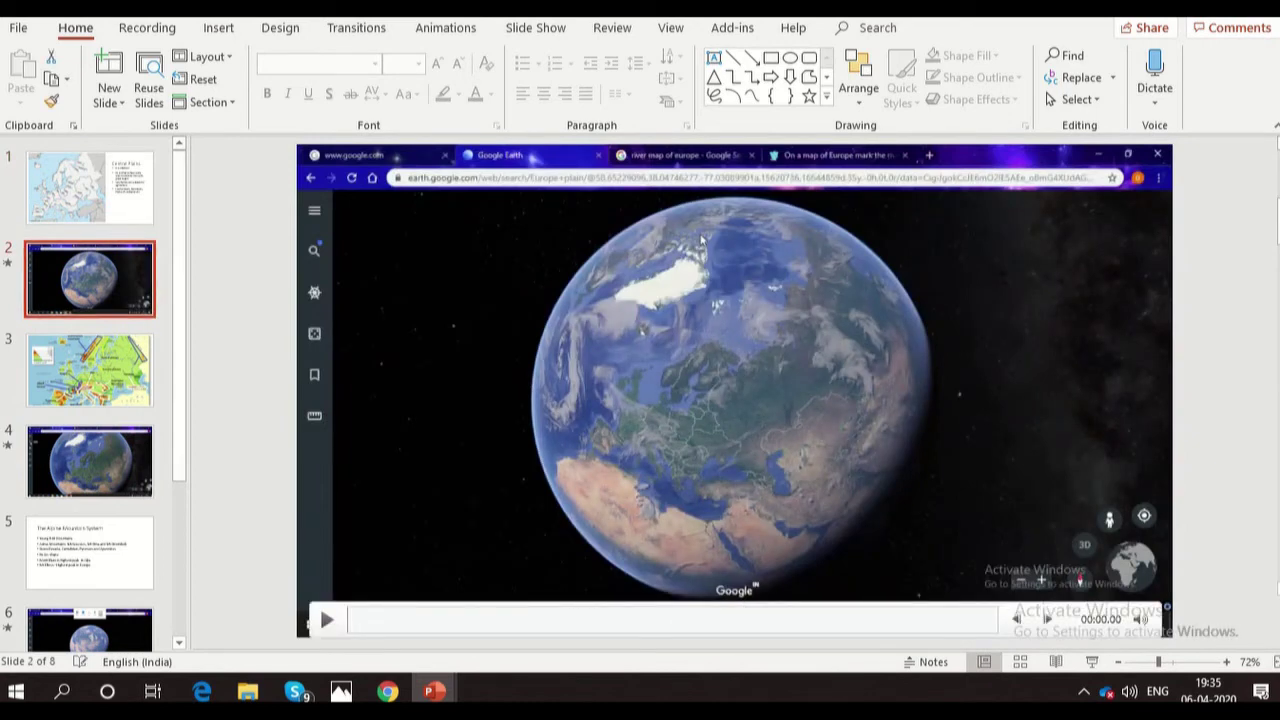
pyautogui.scroll(1, 702, 240)
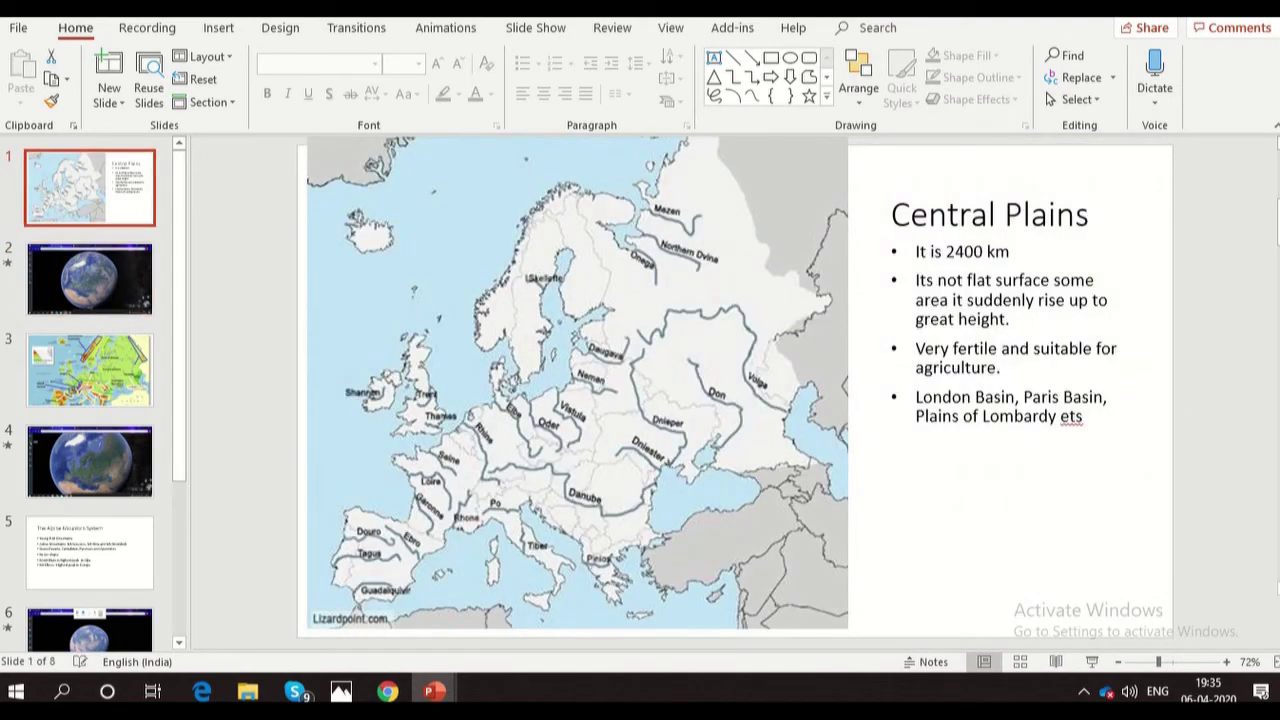
pyautogui.scroll(-1, 702, 240)
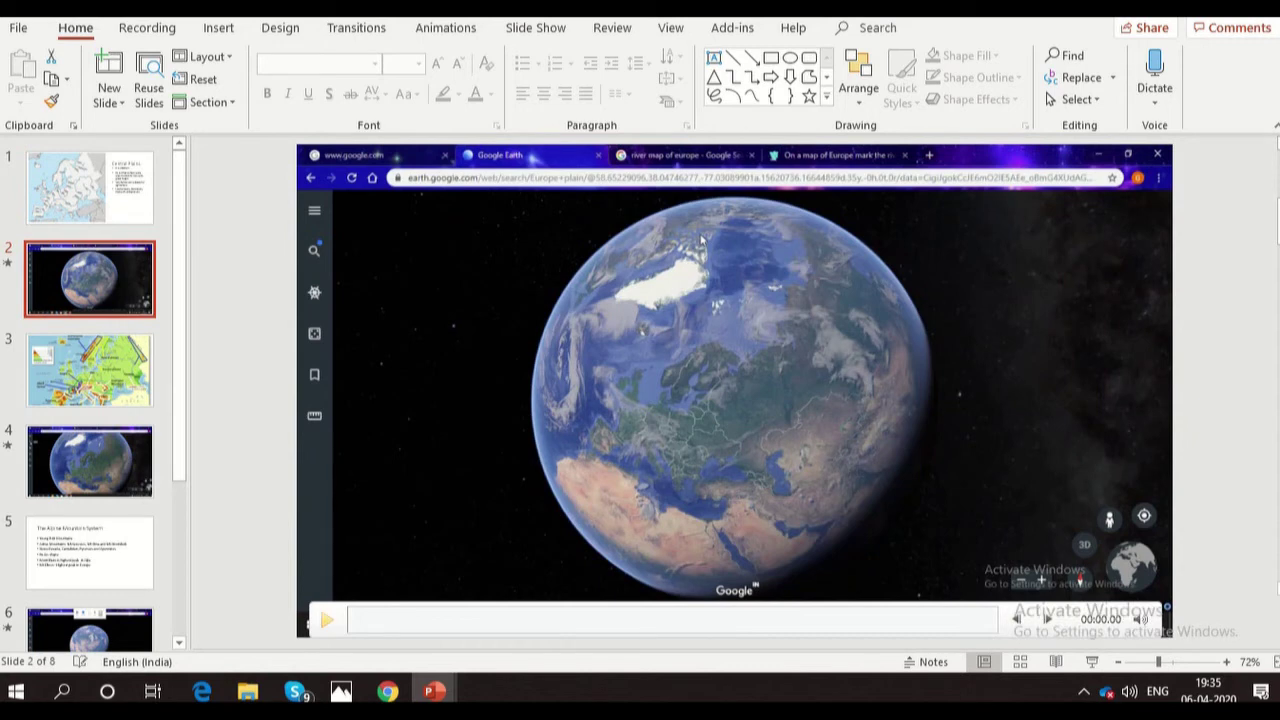
pyautogui.click(326, 619)
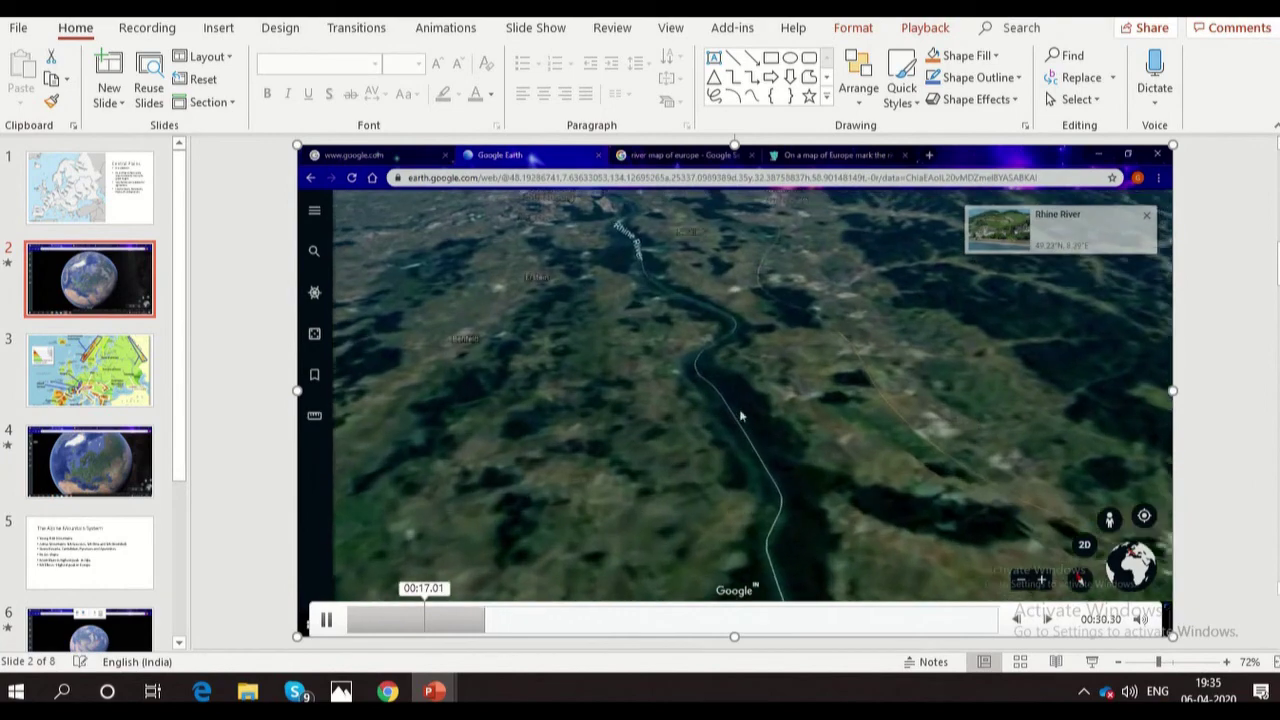
# Look through slides 3 to 6, including The Alpine Mountain System, and play the Google Earth video on slide 6
pyautogui.click(89, 461)
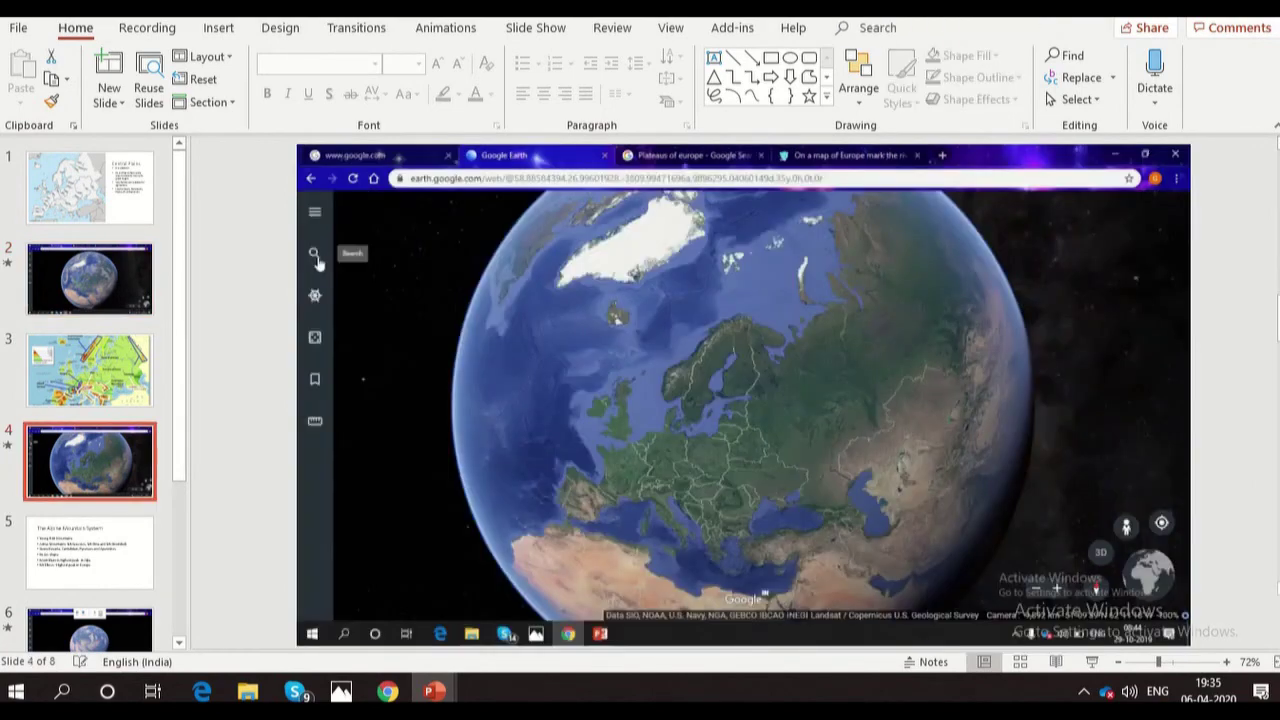
pyautogui.press('Up')
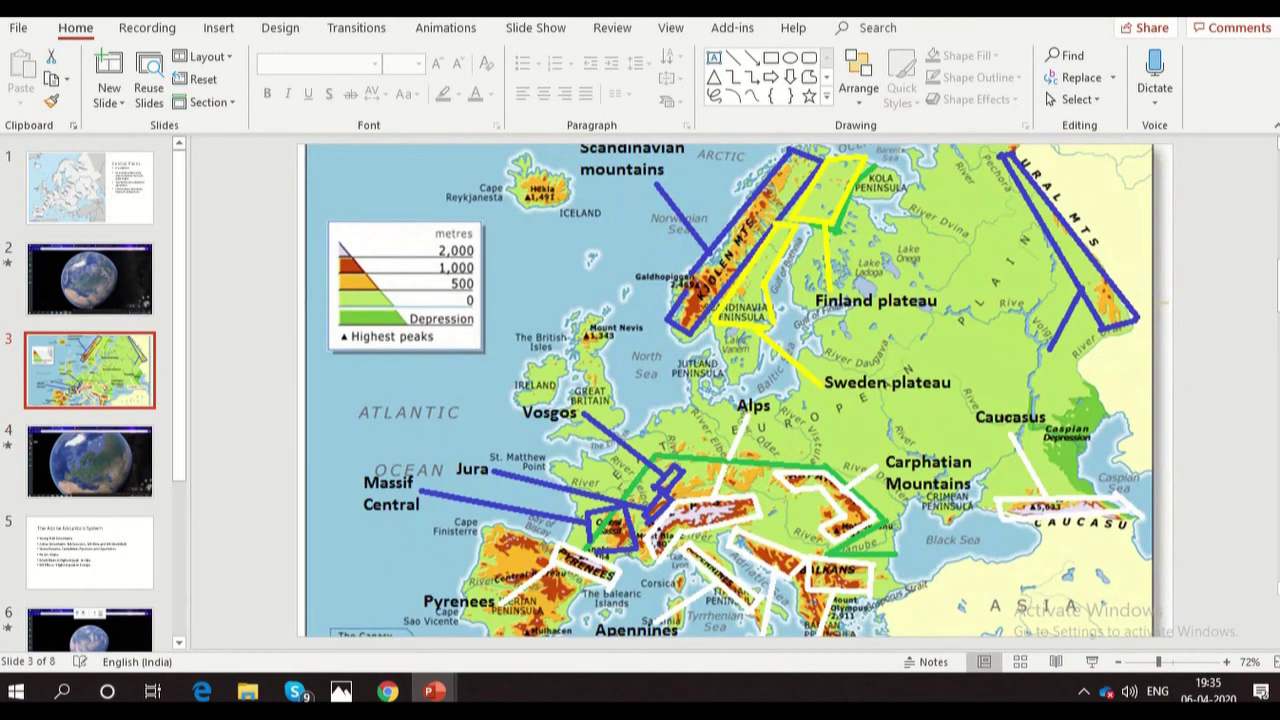
pyautogui.press('Down')
pyautogui.press('Down')
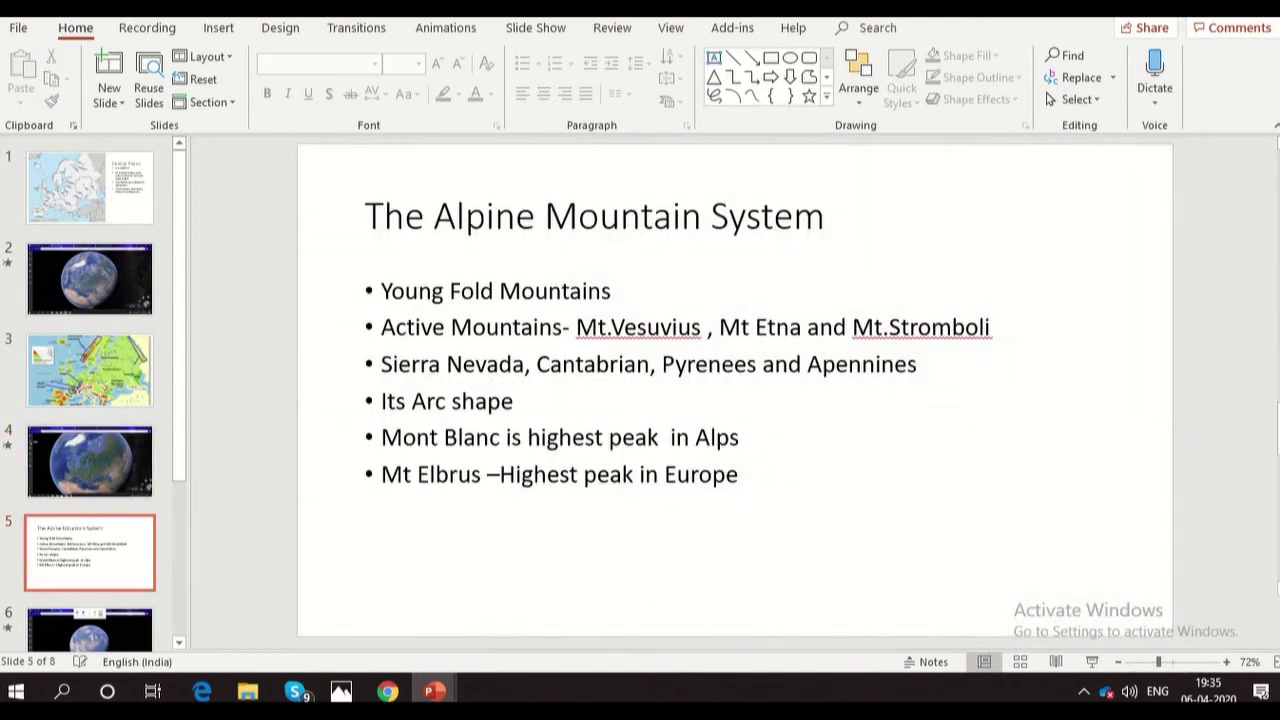
pyautogui.press('Down')
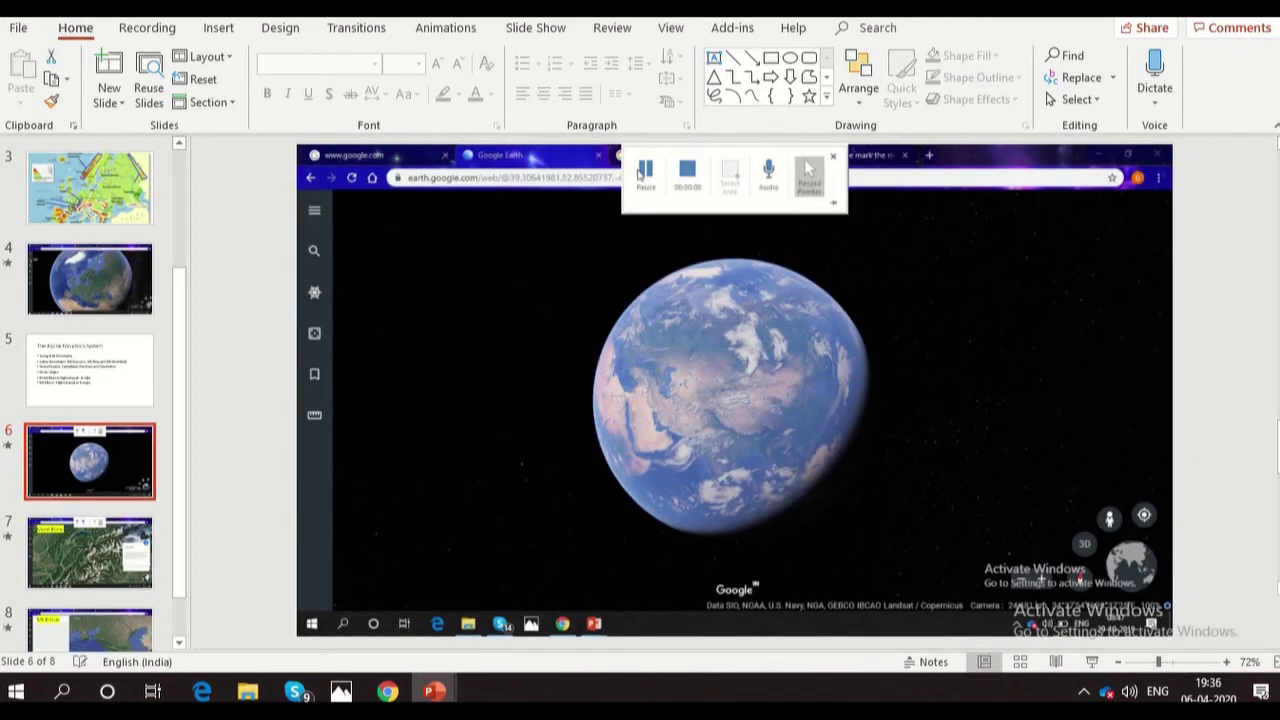
pyautogui.press('Up')
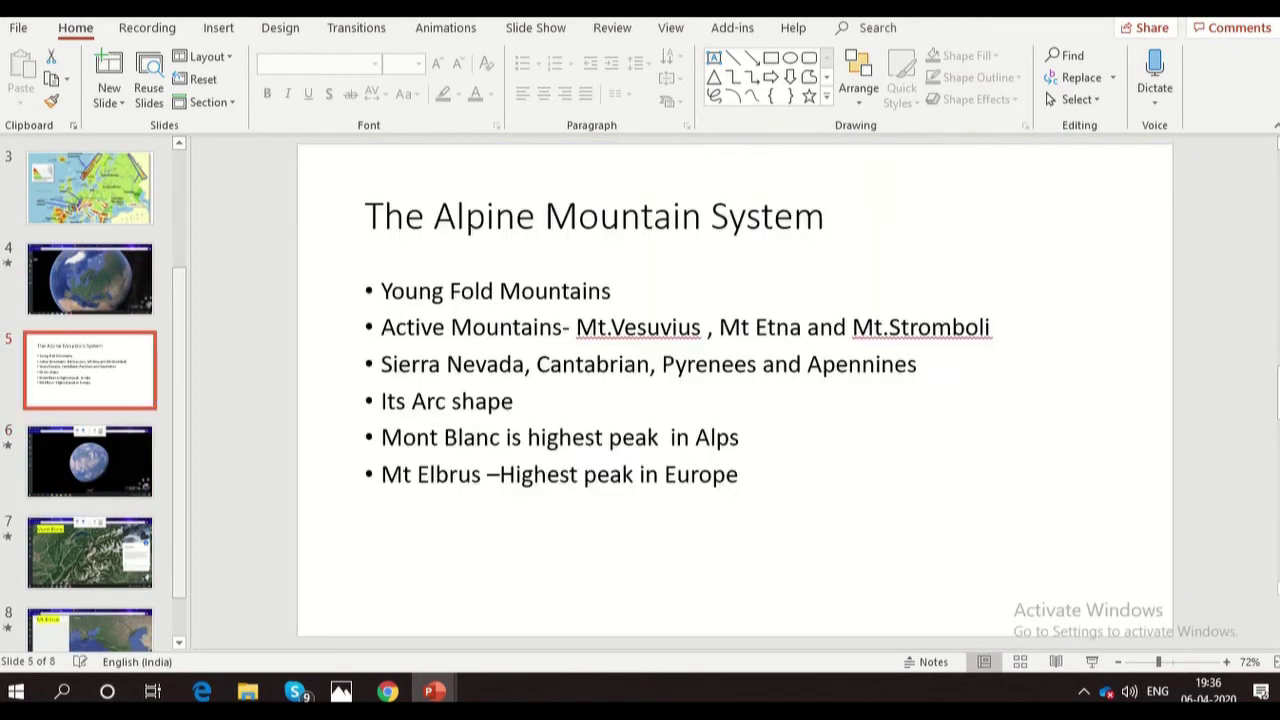
pyautogui.press('Down')
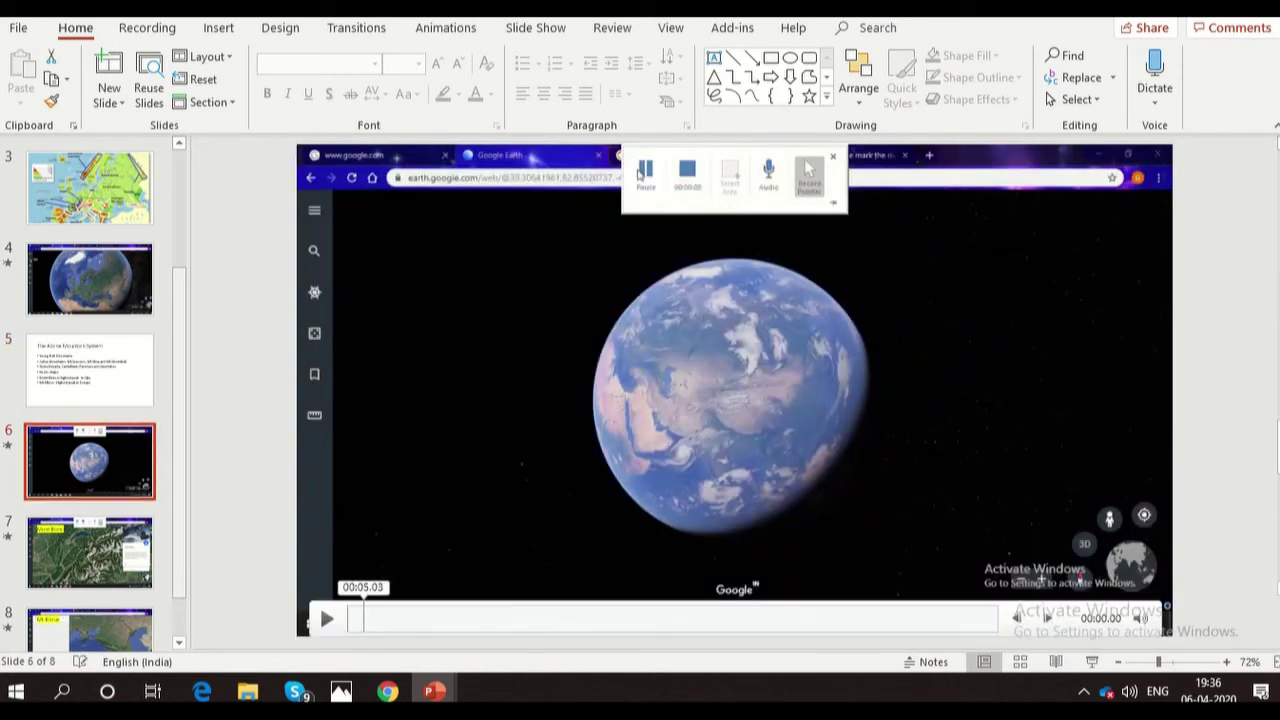
pyautogui.click(326, 620)
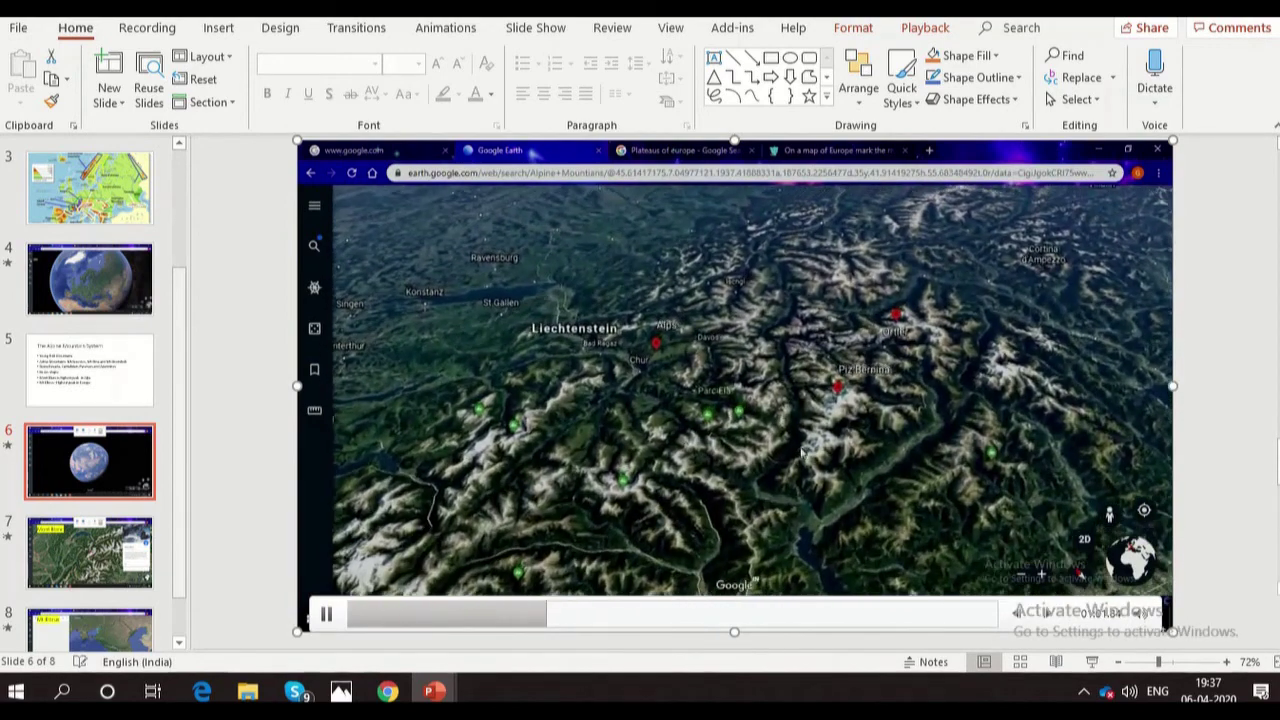
# View the Mt Elbrus and Mont Blanc slides, and return to slide 2 of the Europe presentation
pyautogui.scroll(-1, 100, 530)
pyautogui.click(118, 603)
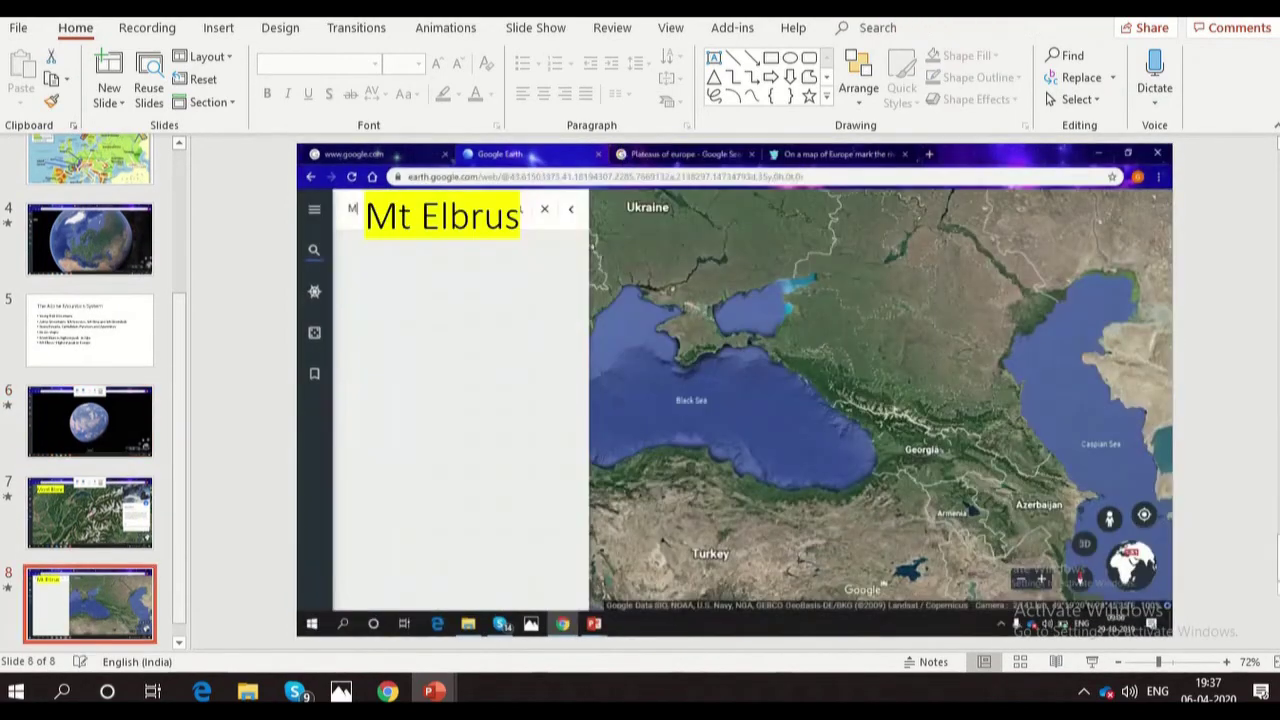
pyautogui.press('Up')
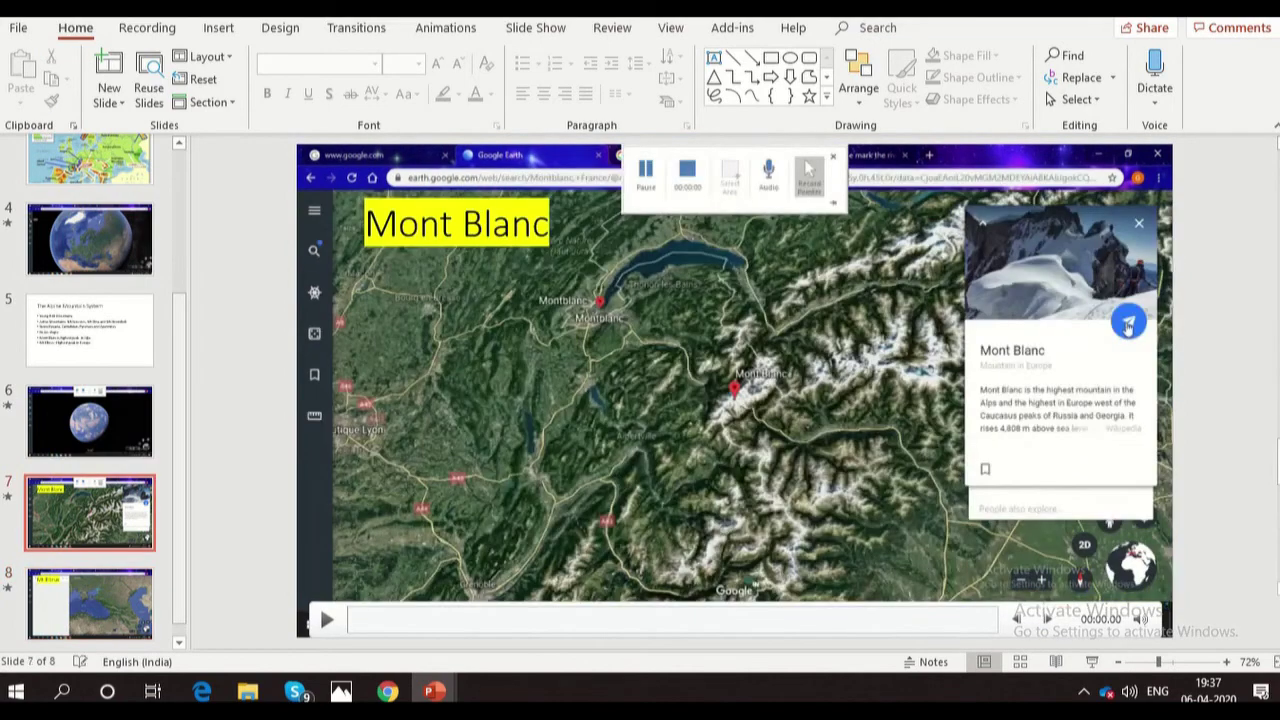
pyautogui.press('Up')
pyautogui.press('Up')
pyautogui.press('Up')
pyautogui.press('Up')
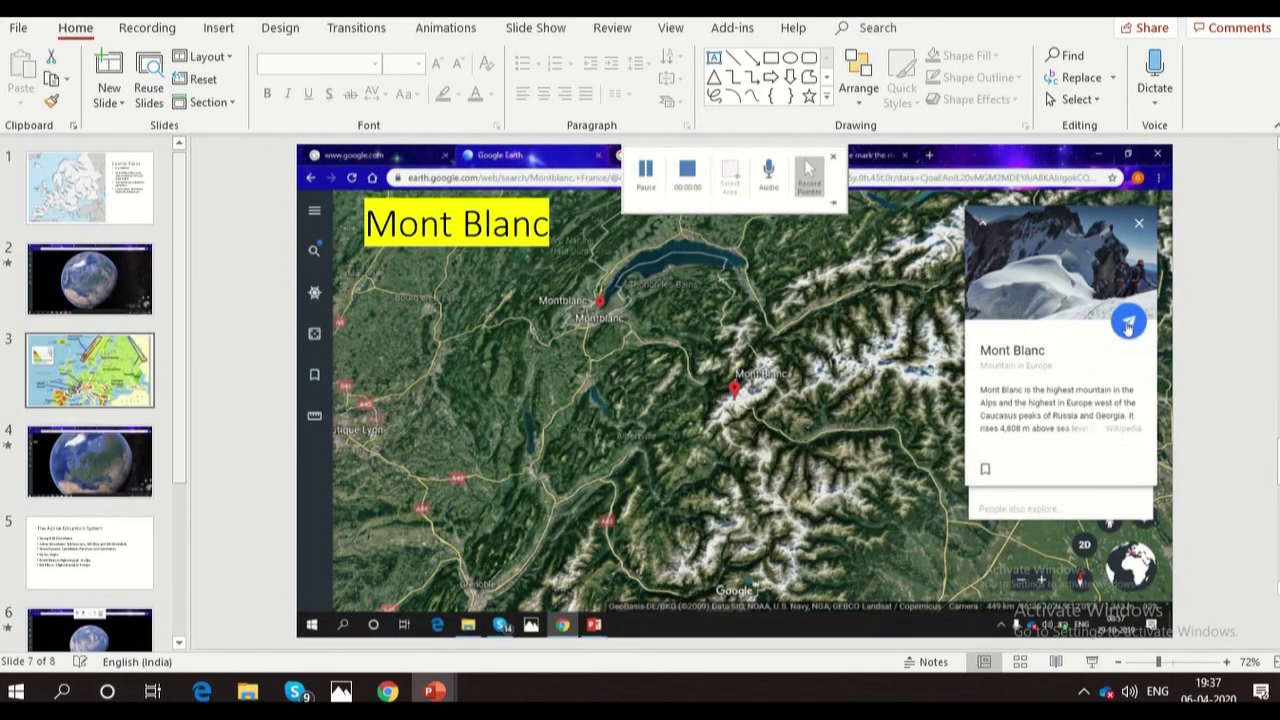
pyautogui.press('Up')
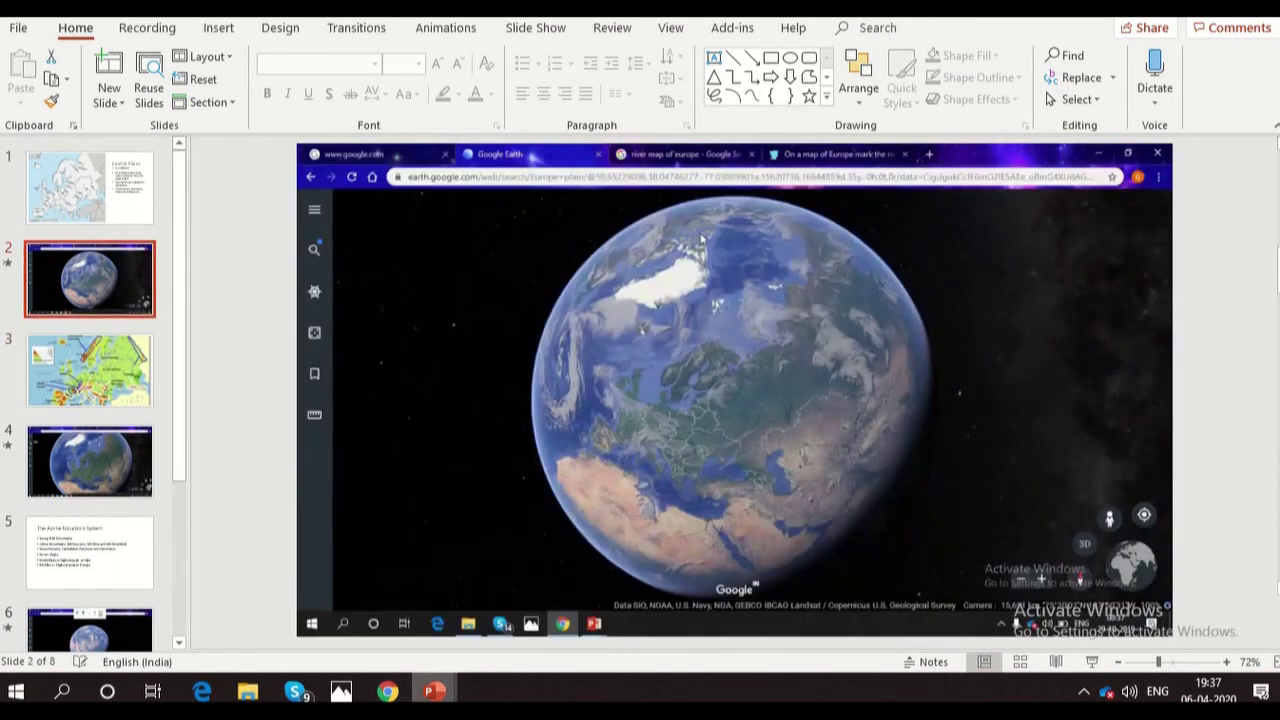
# Switch to the open Asia presentation and view its title slide and the Google Earth video slide after it
pyautogui.moveTo(433, 691)
pyautogui.moveTo(638, 612)
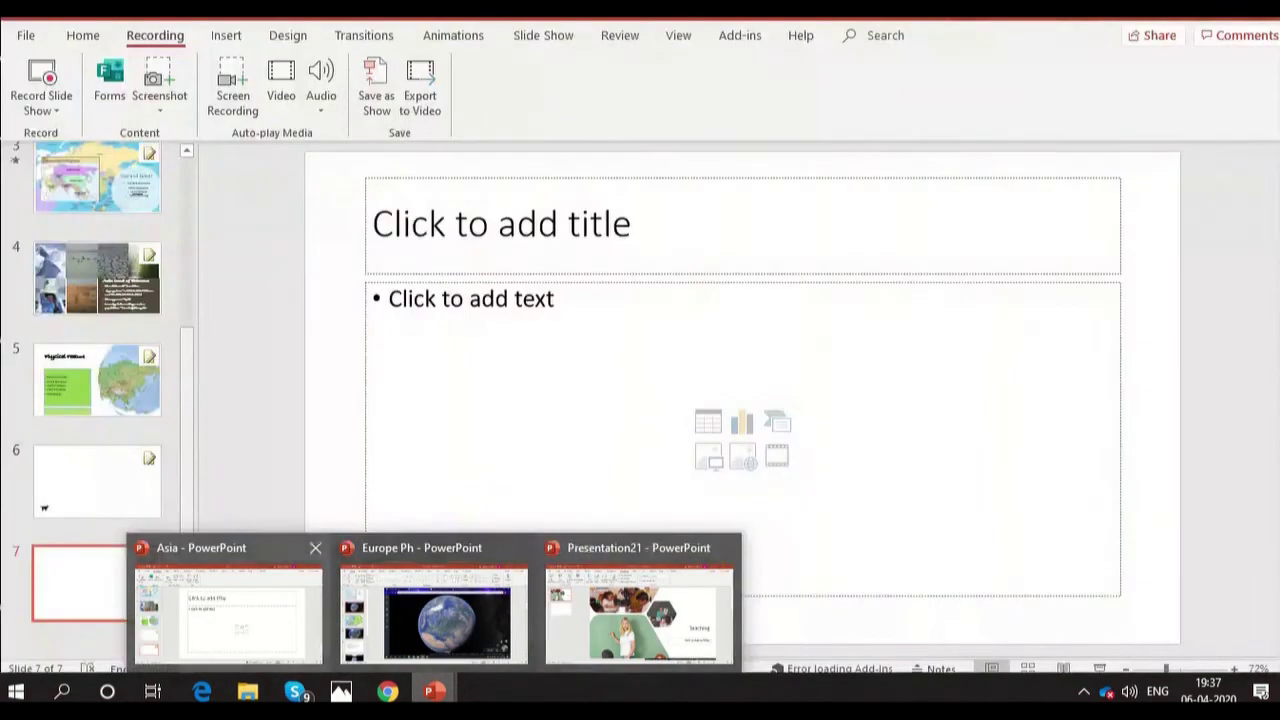
pyautogui.click(228, 610)
pyautogui.scroll(3, 90, 390)
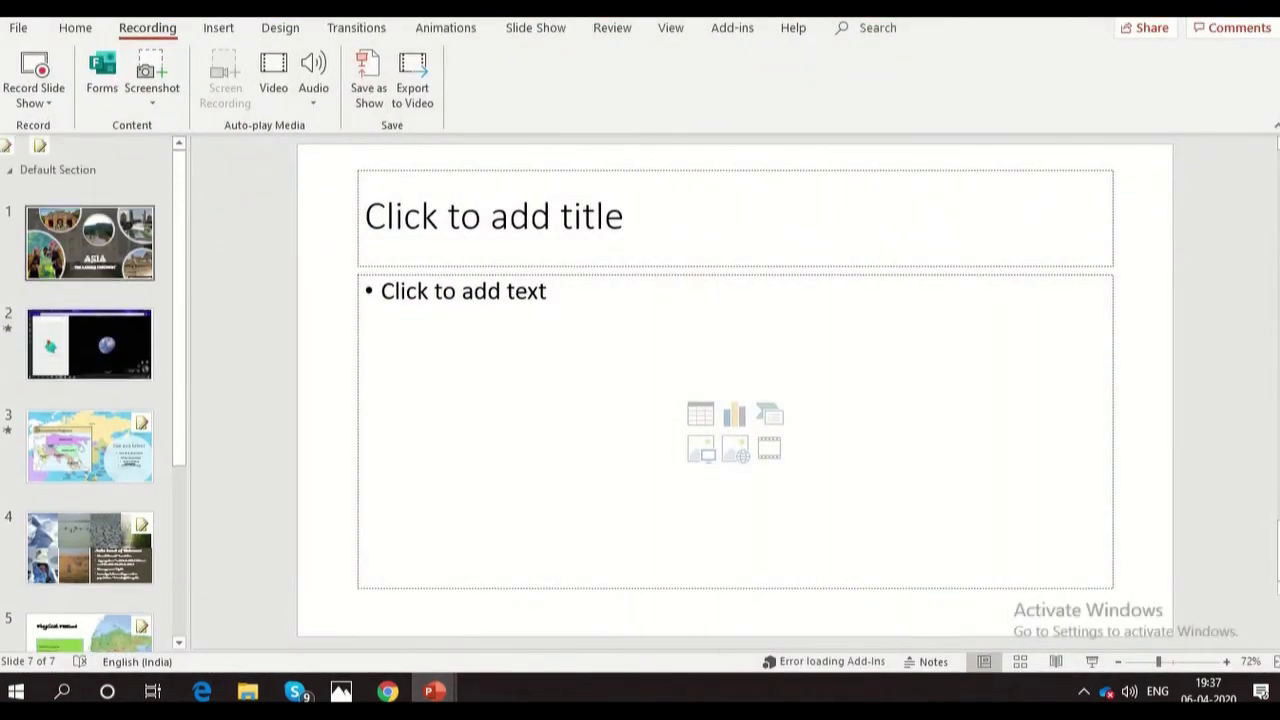
pyautogui.click(59, 222)
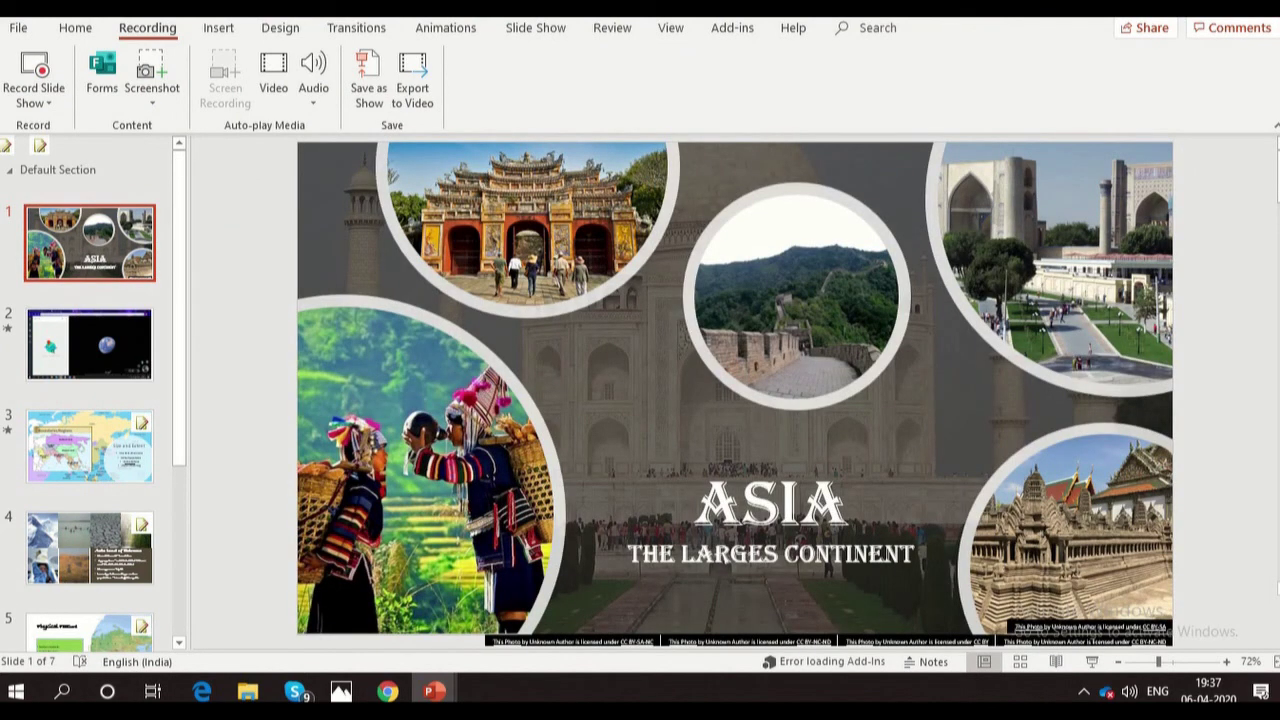
pyautogui.press('Down')
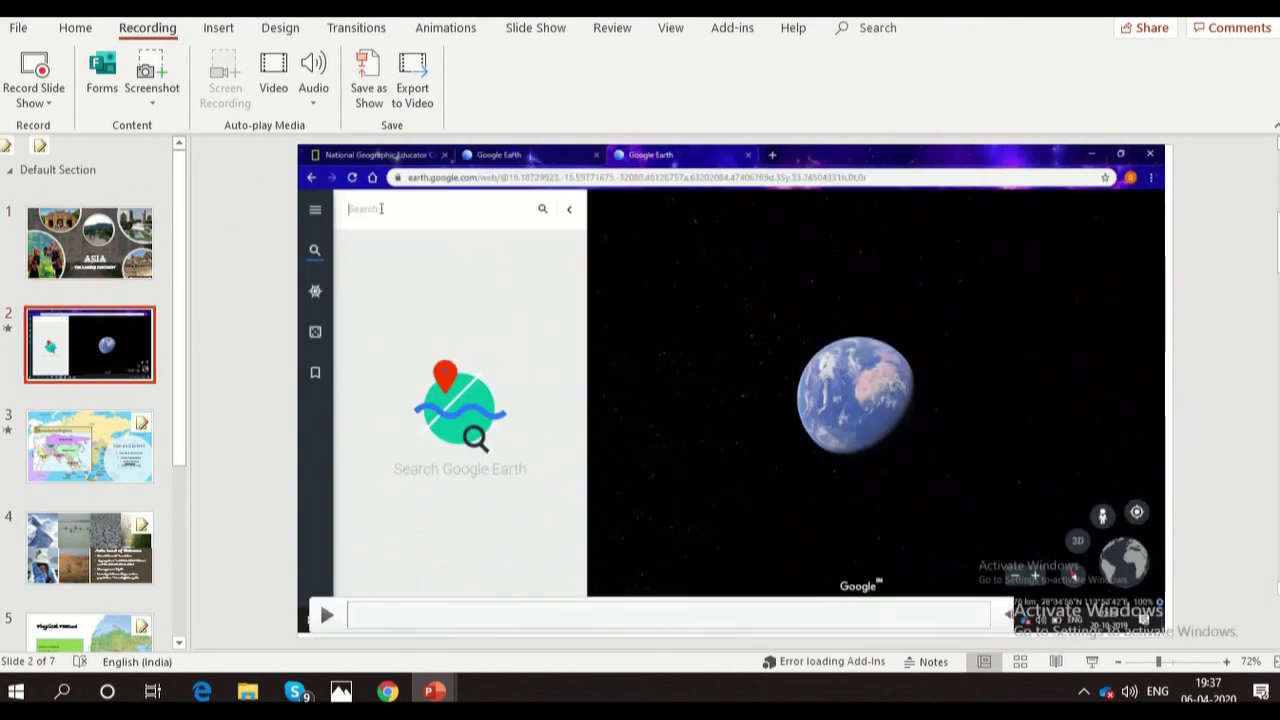
# Play the embedded Google Earth video on slide 2, pause it on the view of Asia, and resume playback
pyautogui.click(326, 615)
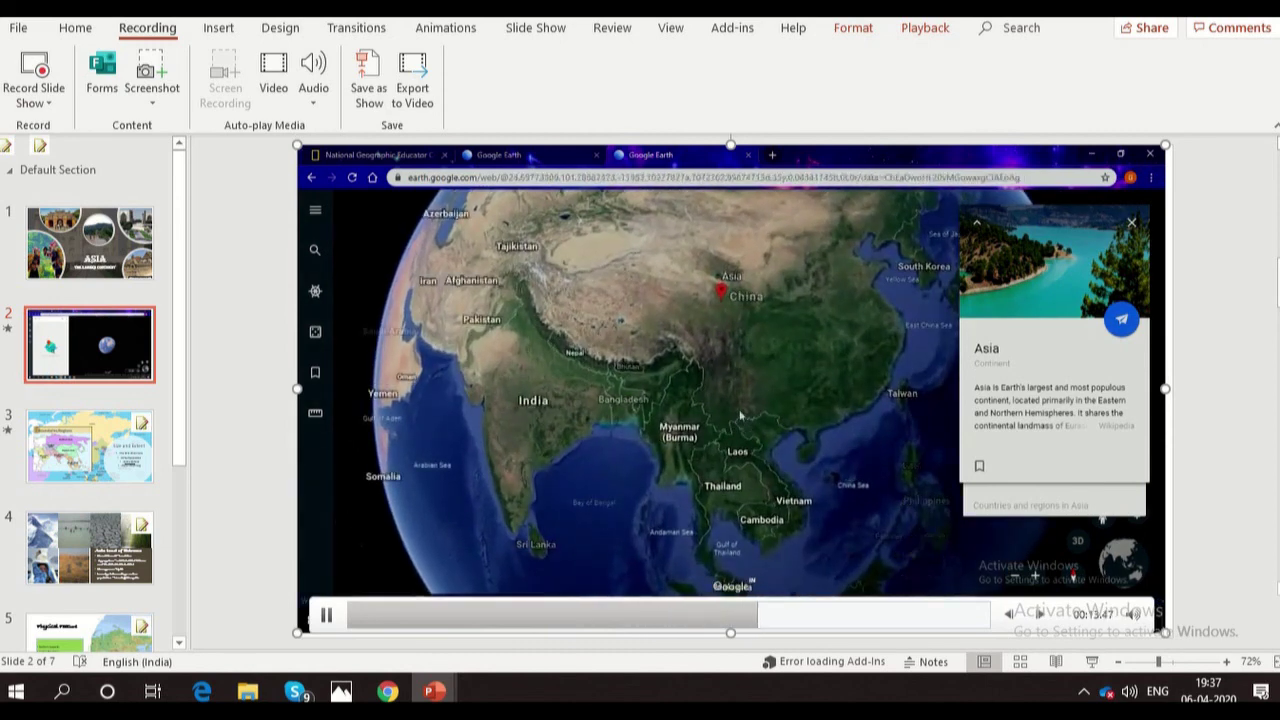
pyautogui.click(326, 614)
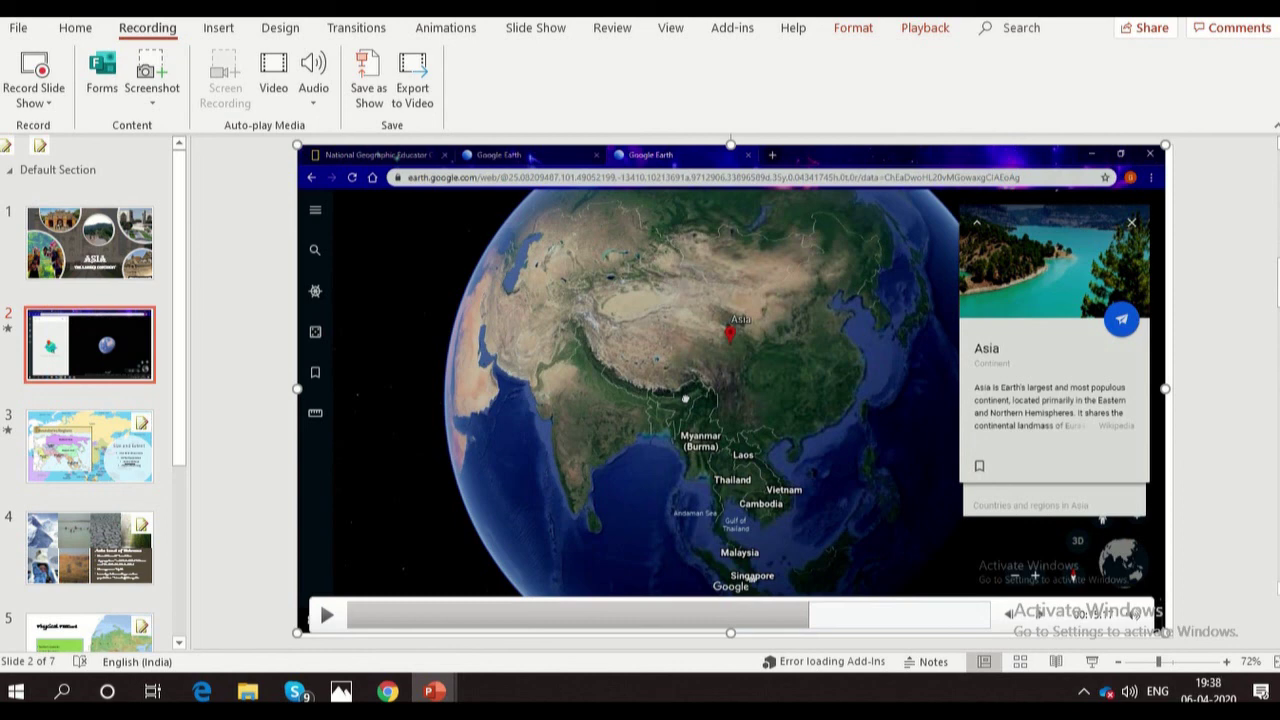
pyautogui.click(326, 614)
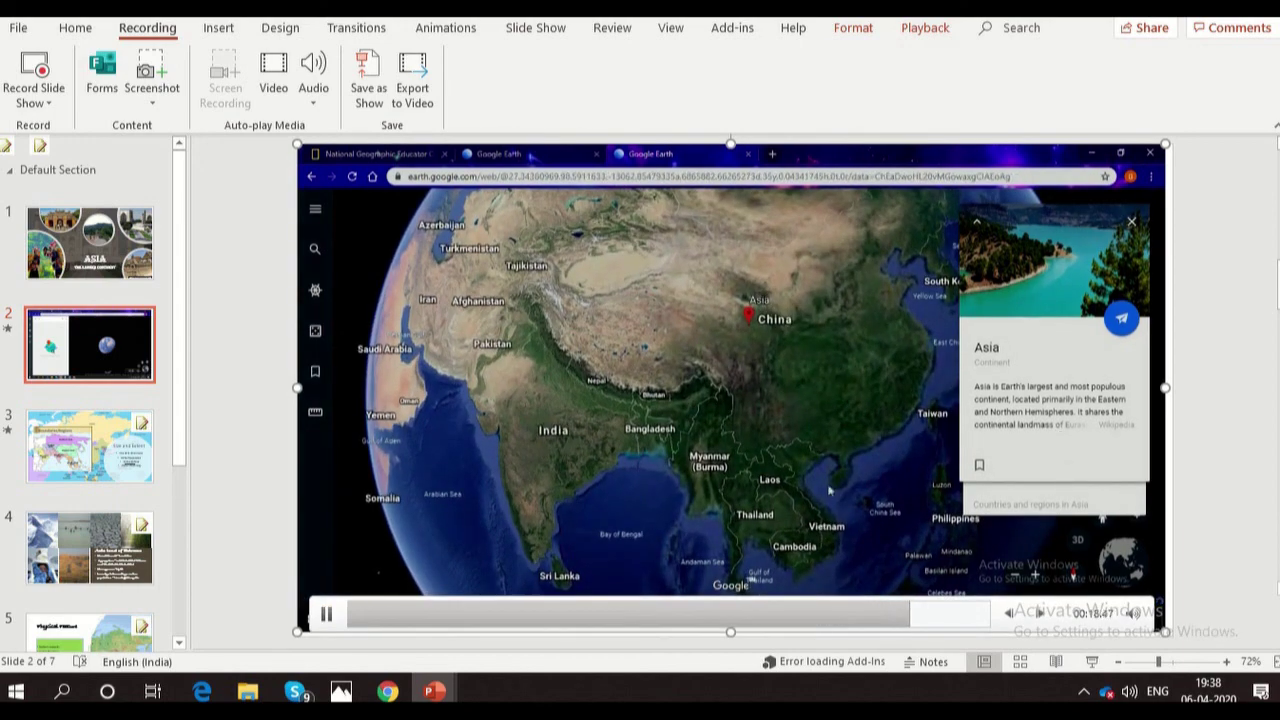
# Look through slides 3 to 5 of the Asia presentation, from Size and Extent to Physical Feature
pyautogui.click(89, 446)
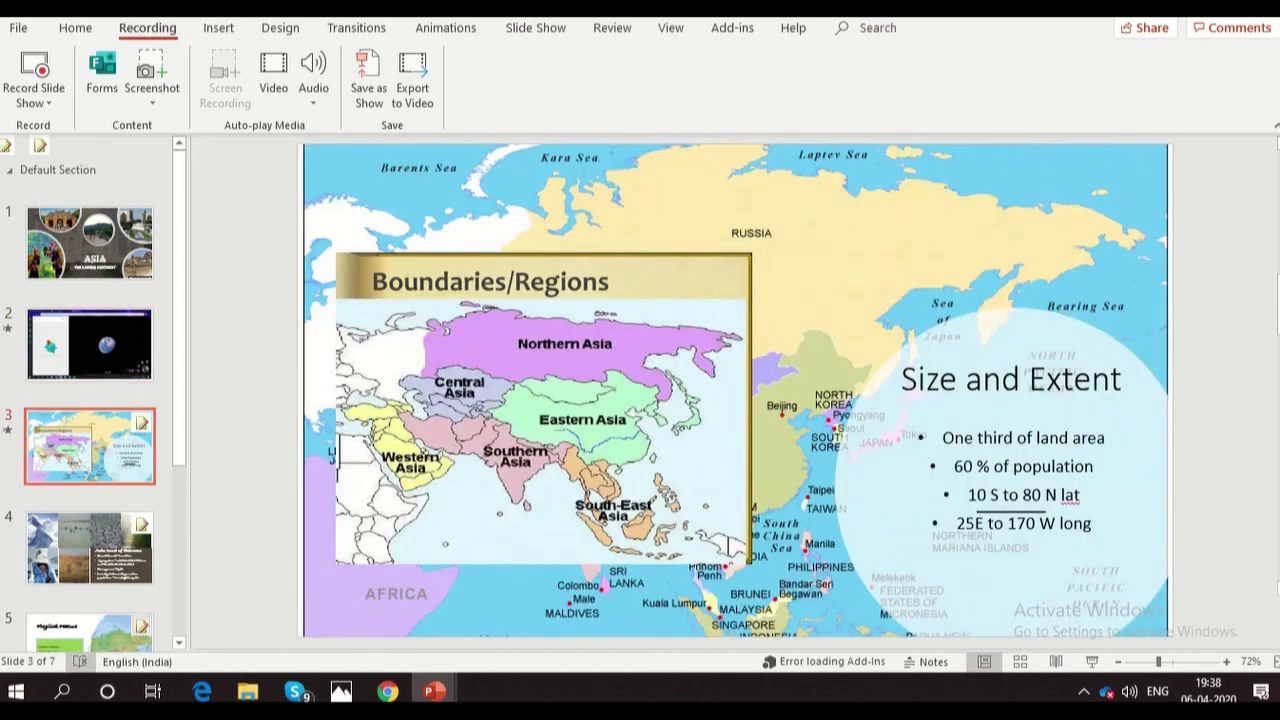
pyautogui.scroll(-2, 89, 390)
pyautogui.click(89, 348)
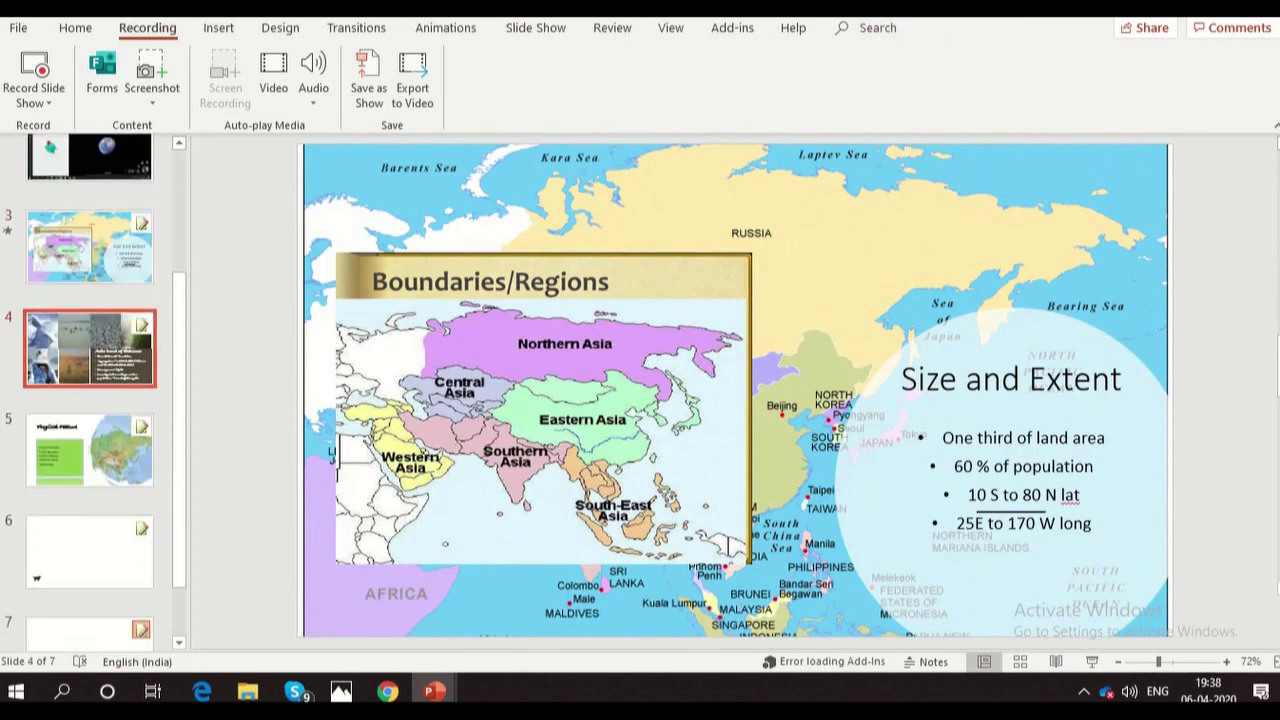
pyautogui.click(89, 450)
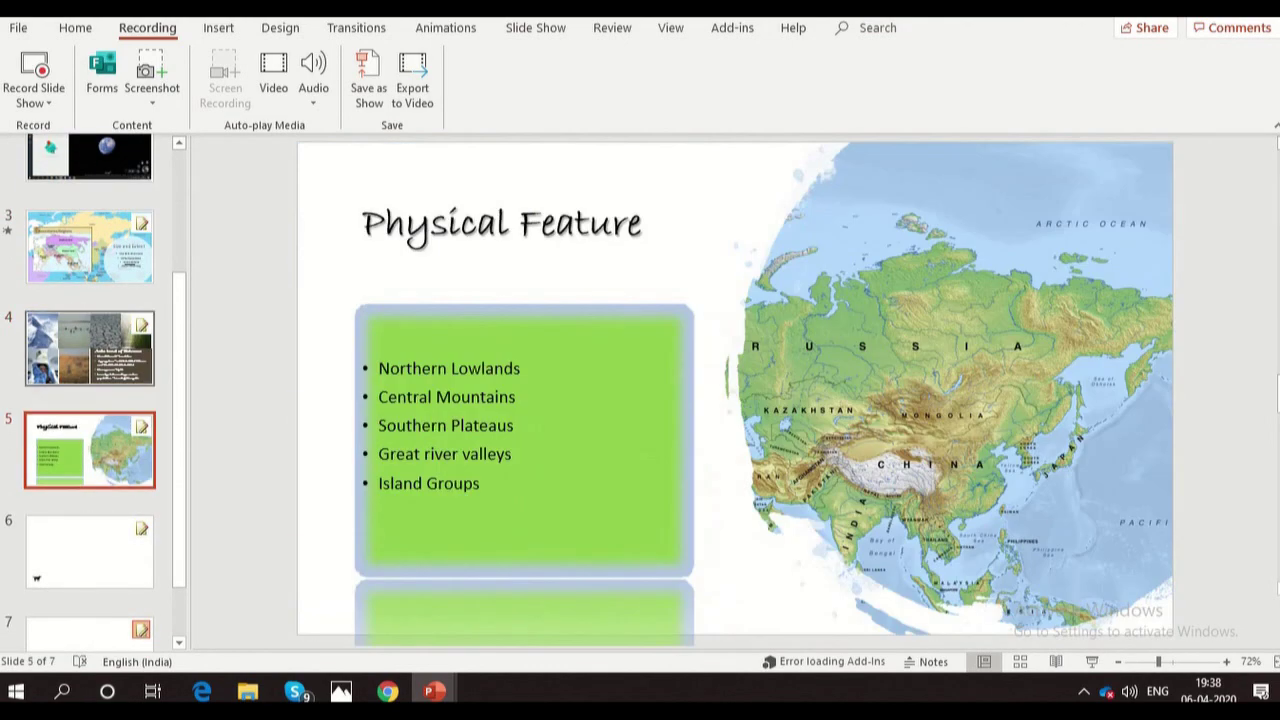
# Go back to the Google Earth video slide, revisit slide 4, and return to the Asia title slide
pyautogui.press('Up')
pyautogui.press('Up')
pyautogui.press('Up')
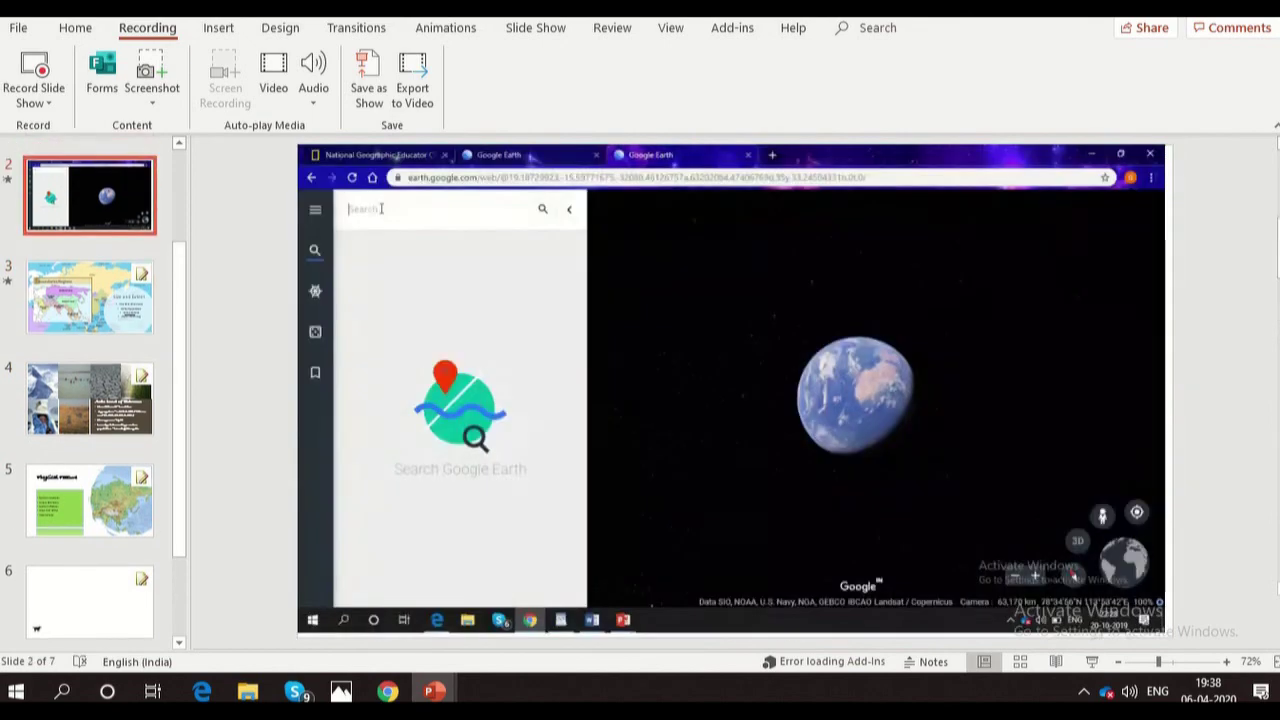
pyautogui.scroll(-1, 89, 390)
pyautogui.click(89, 323)
pyautogui.press('Up')
pyautogui.press('Up')
pyautogui.press('Up')
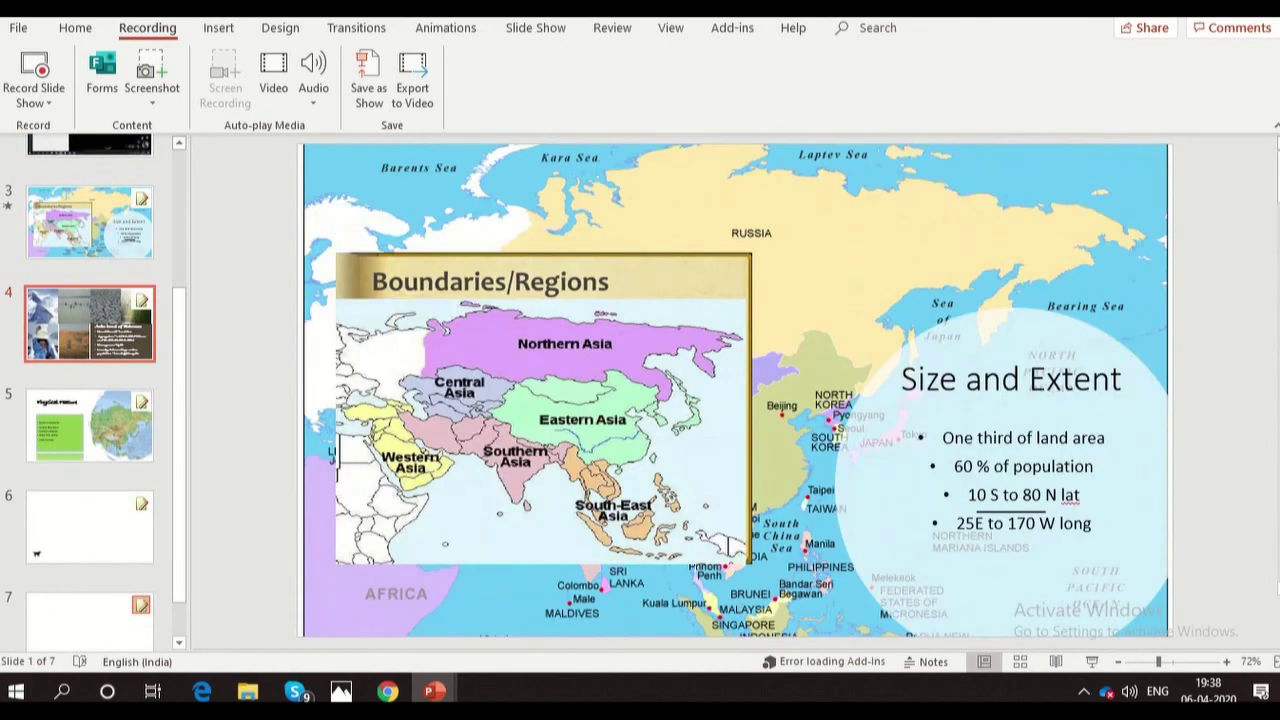